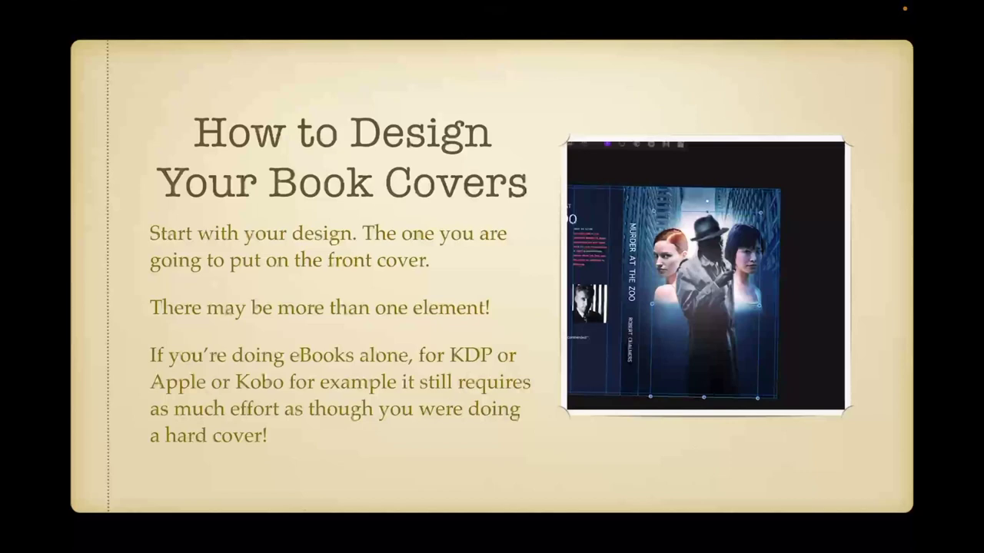
Advance the Keynote presentation to the 'What Cover Template to Use?' slide
key("Right")
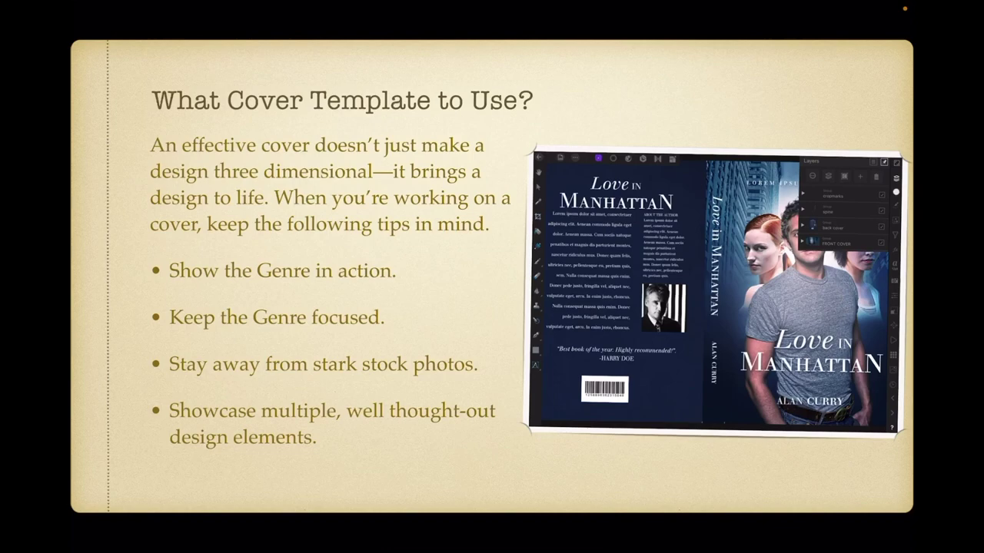
Advance to the 'In This Exercise We Do The Digital Cover Only!' slide
key("Right")
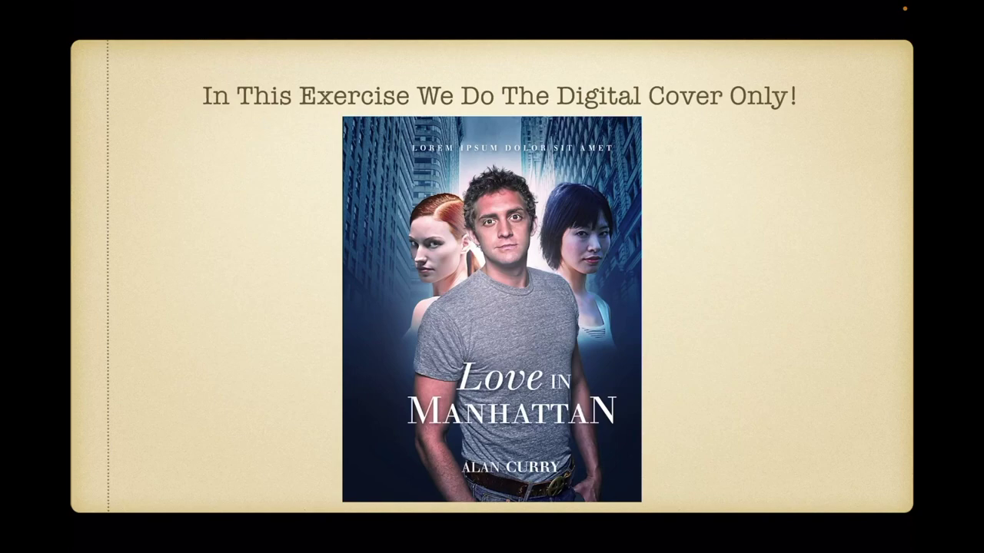
Advance to the 'Standard KDP Cover size' slide showing 2560 px × 1600 px
key("Right")
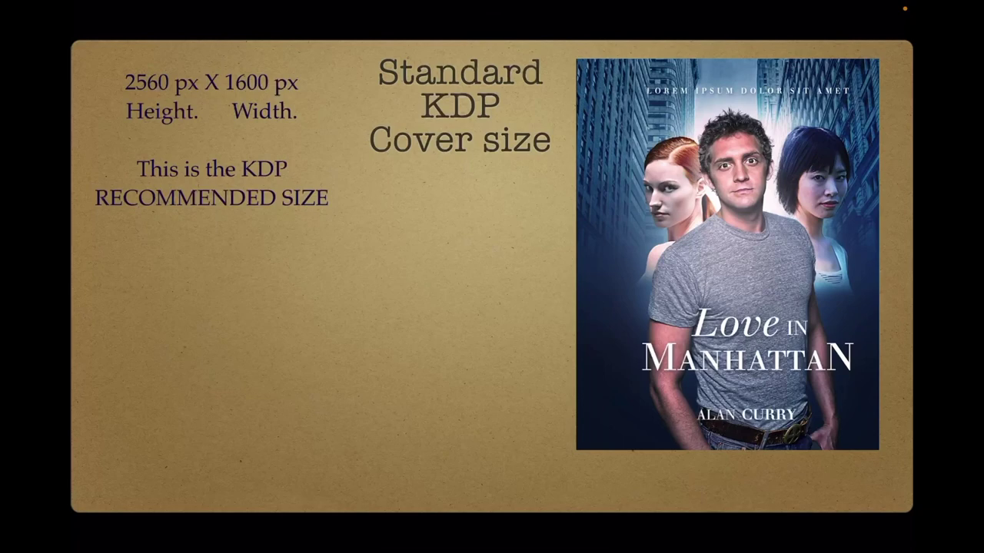
Advance to the 'Modify.' slide describing the 84% purple Overlay on the city photo
key("Right")
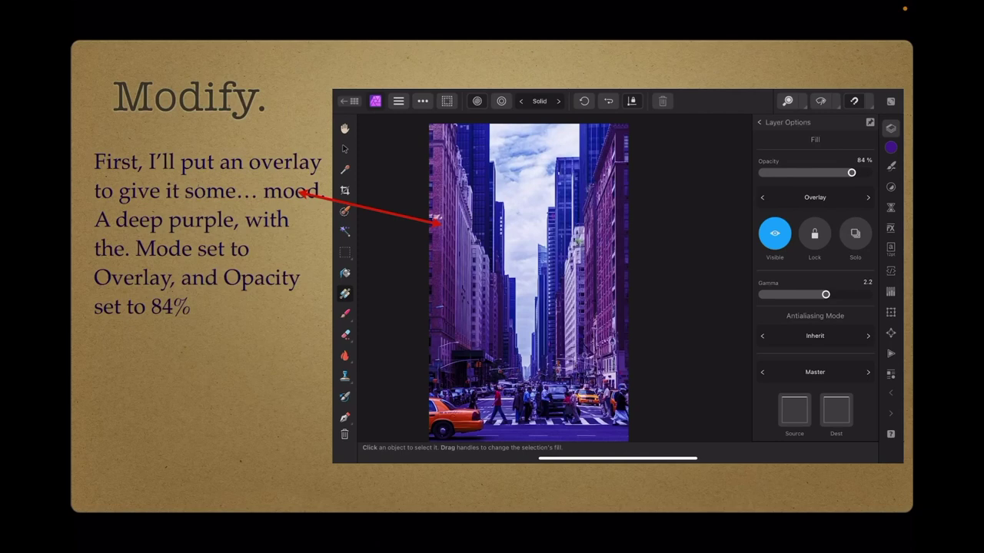
Advance past the 'Images.' slide to 'The Genre' slide
key("Right")
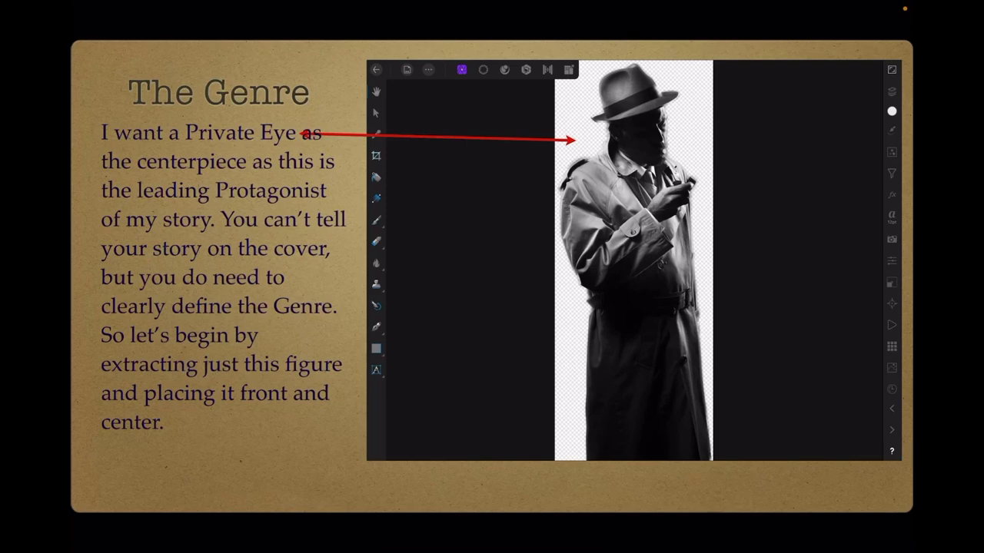
Finish the slides and switch to Affinity Photo's home screen with its open 1280x720px document
key("Right")
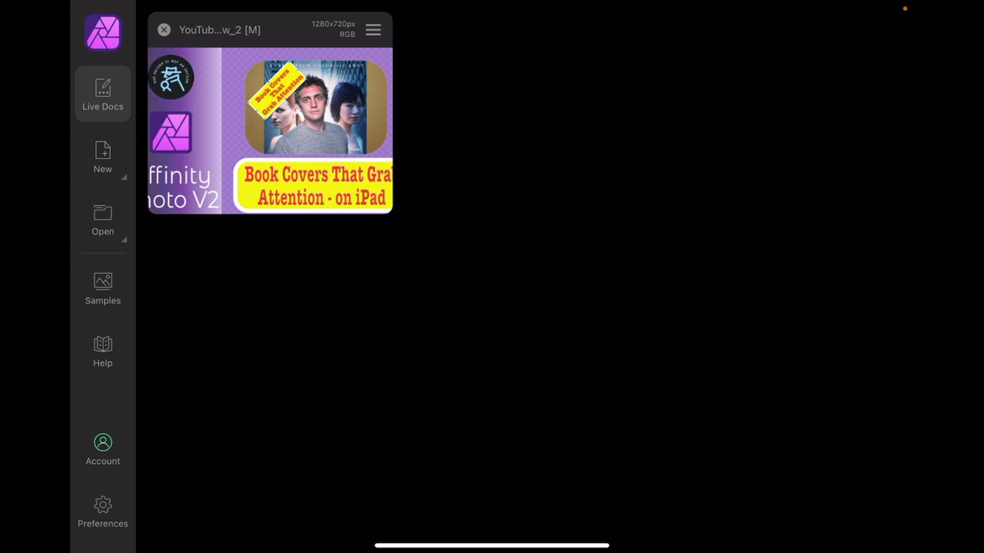
Start a new document using the KDP Cover preset, 1600 × 2560 px at 300 DPI
left_click(101, 159)
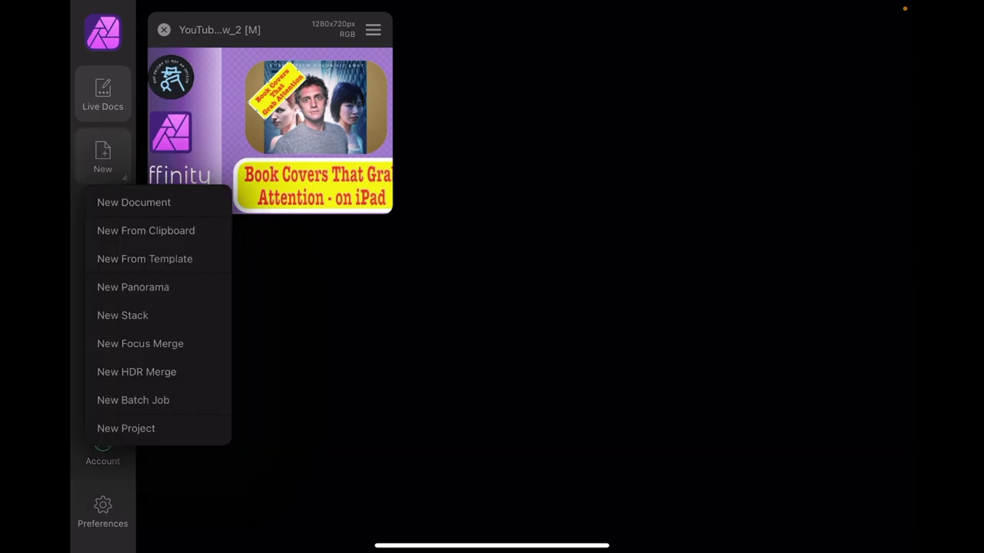
left_click(104, 159)
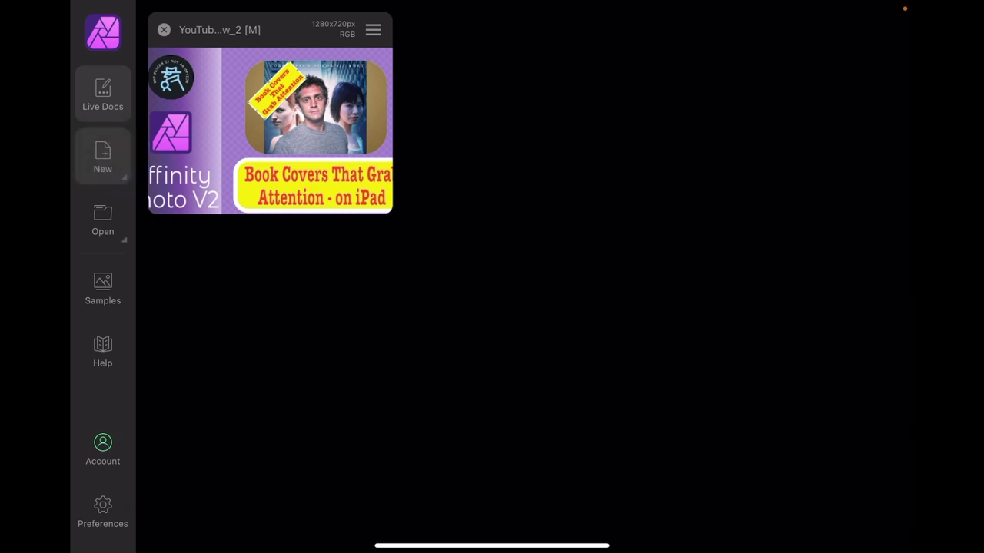
left_click(102, 159)
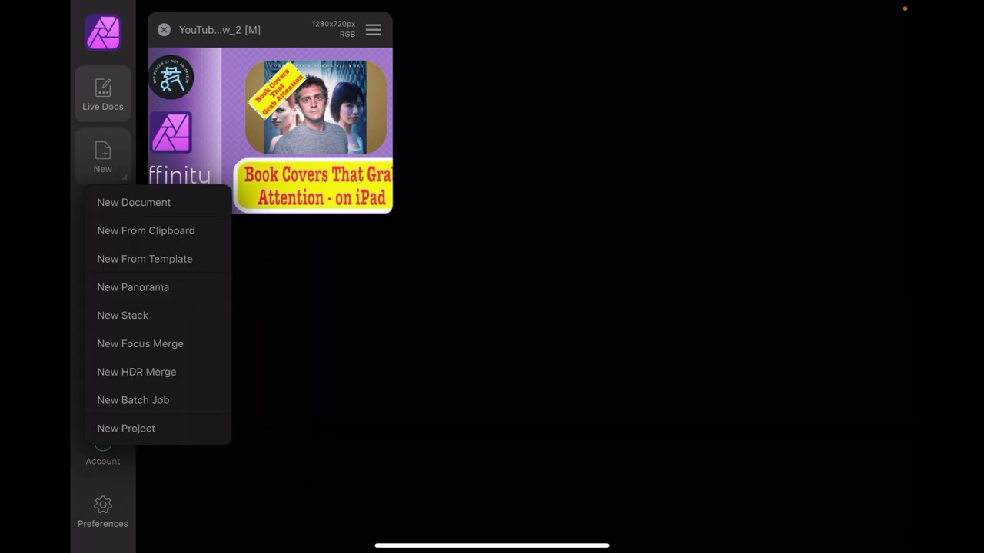
left_click(131, 202)
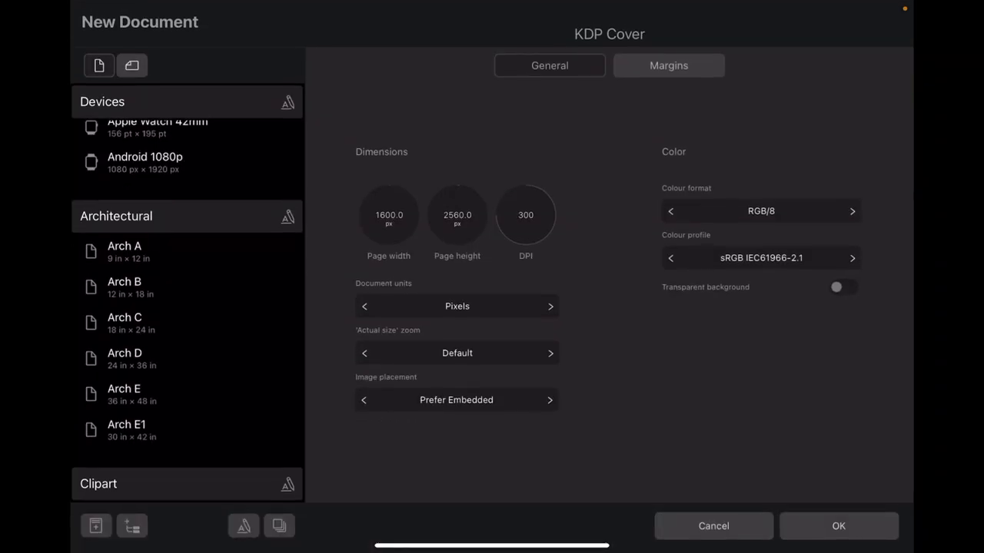
scroll(187, 307, "down", 5)
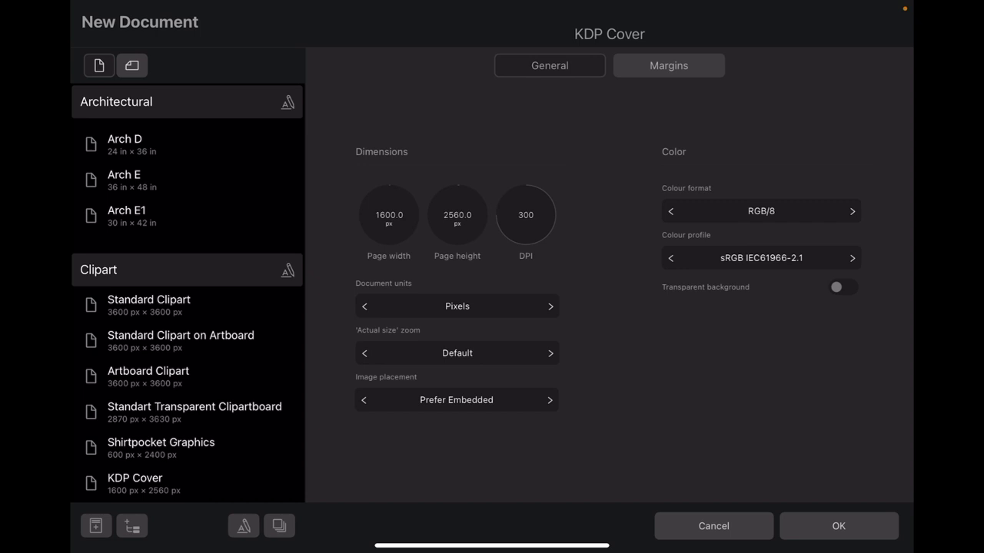
left_click_drag(208, 479, 340, 478)
left_click_drag(411, 176, 401, 176)
left_click_drag(459, 159, 458, 160)
left_click_drag(536, 161, 520, 153)
left_click_drag(593, 302, 584, 369)
left_click(577, 402)
Review the preset's margins: on, 295.3 px left, right and top, 354.3 px bottom
left_click_drag(389, 176, 463, 167)
left_click(668, 65)
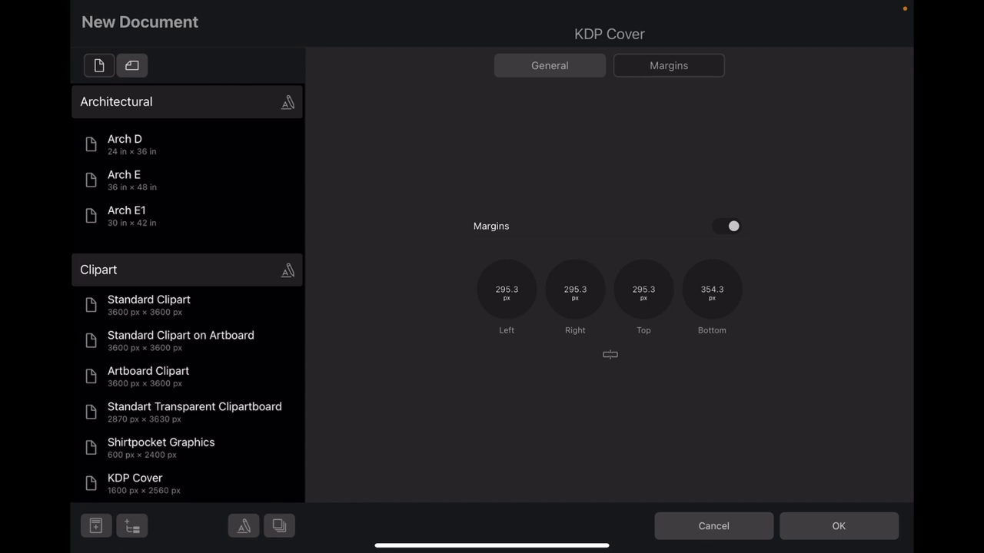
Recheck the General and Margins settings, then create the 1600 × 2560 px KDP Cover document
left_click(550, 65)
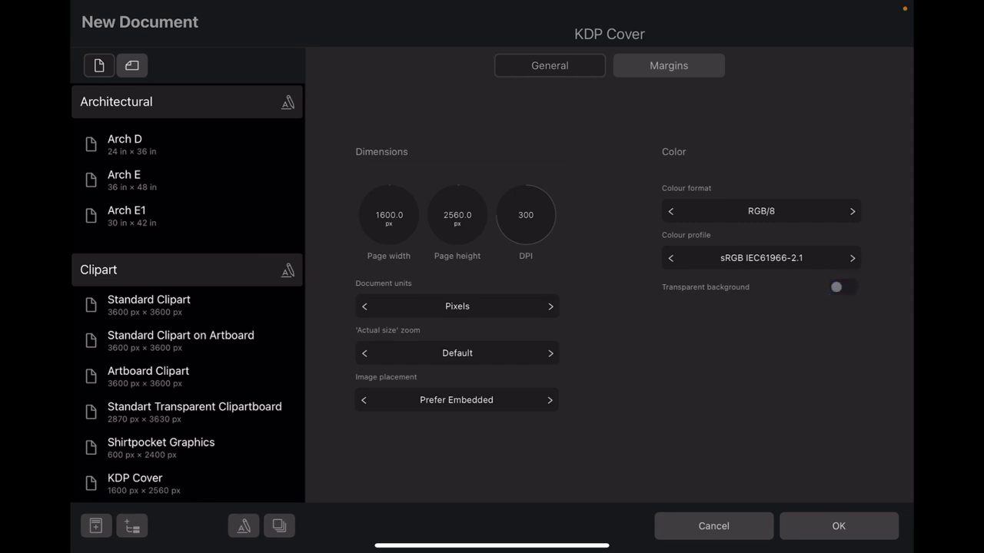
left_click(669, 66)
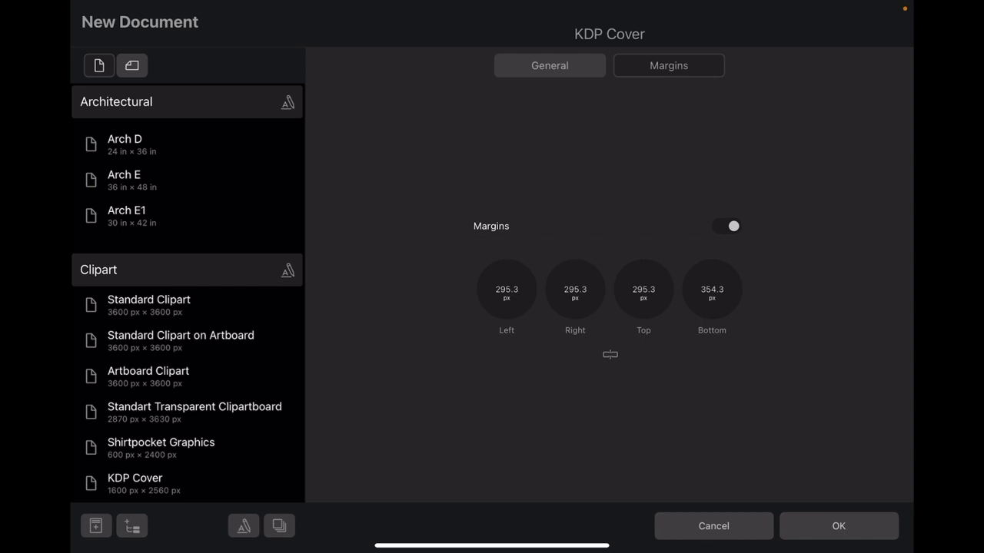
key("Return")
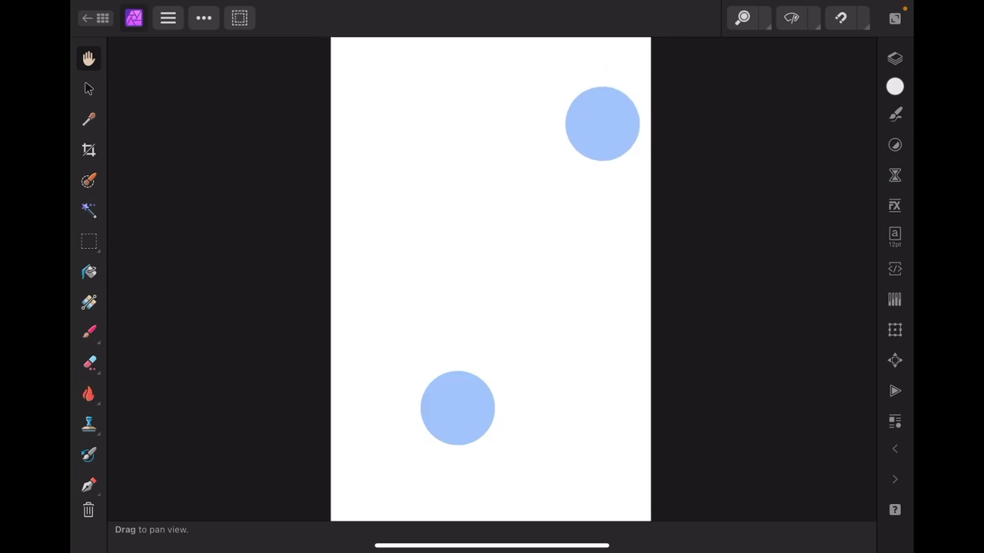
Open the Layers panel and turn on snapping for the blank cover
mouse_move(492, 307)
left_mouse_down()
mouse_move(495, 318)
mouse_move(466, 322)
mouse_move(297, 329)
left_mouse_up()
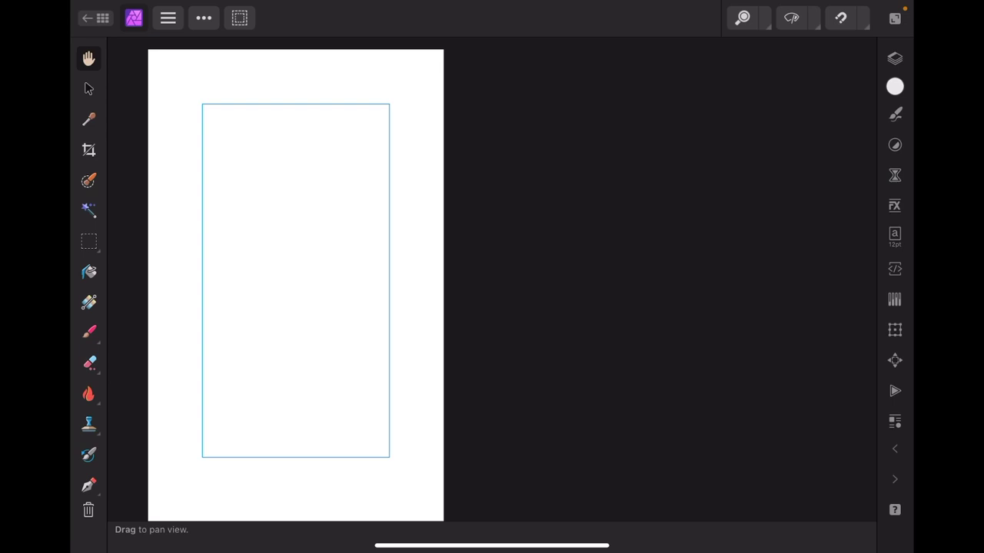
left_click(894, 58)
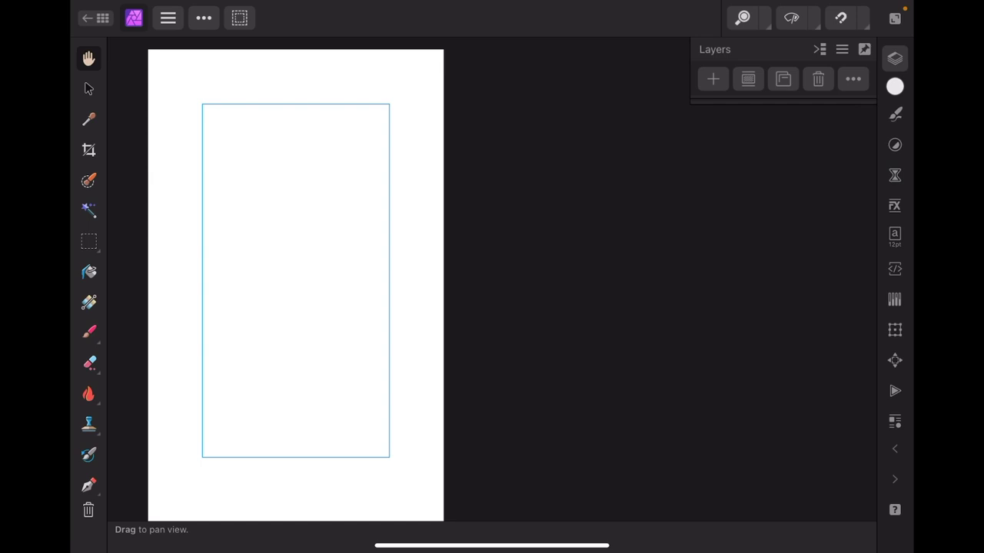
mouse_move(766, 126)
left_mouse_down()
mouse_move(764, 206)
mouse_move(771, 134)
mouse_move(753, 123)
mouse_move(759, 131)
left_mouse_up()
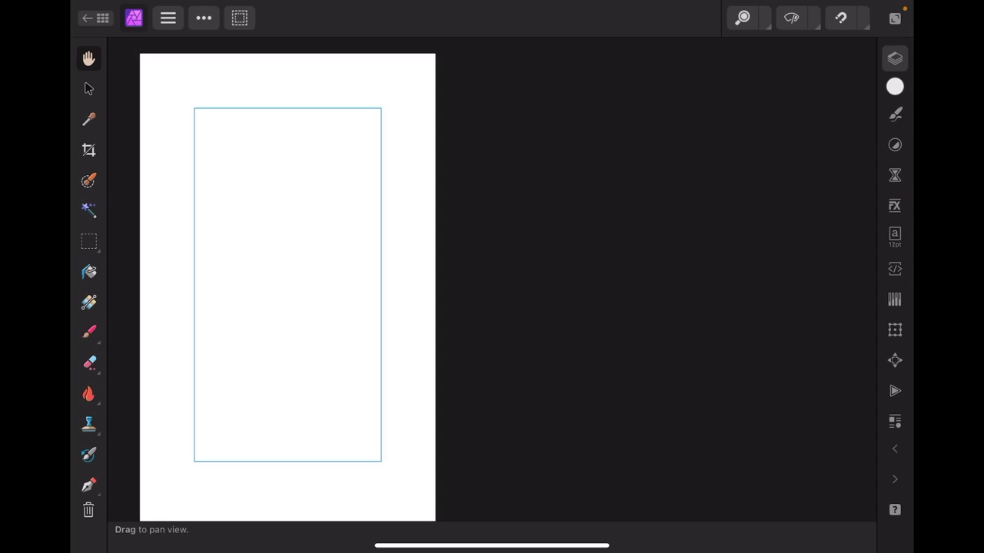
left_click(841, 18)
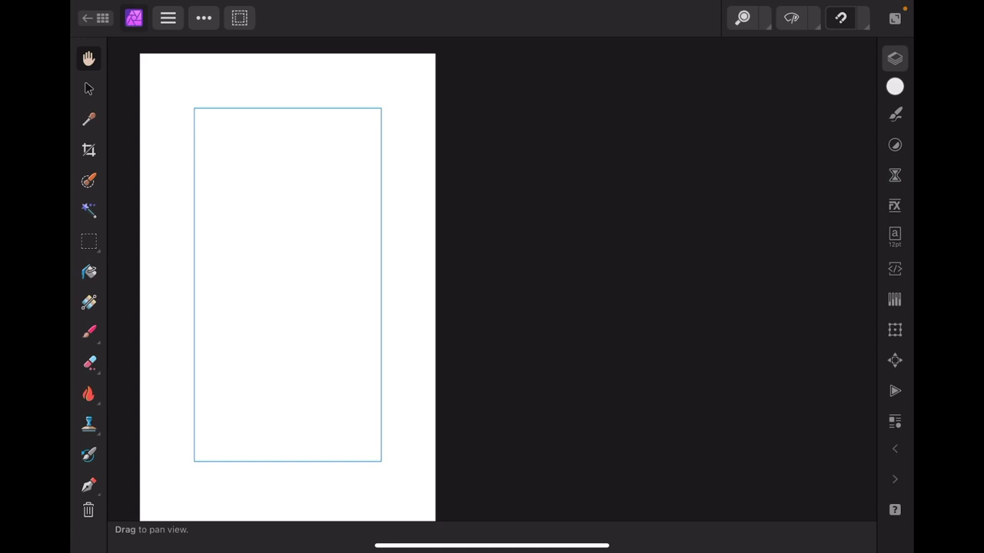
left_click(841, 18)
mouse_move(818, 96)
left_mouse_down()
mouse_move(839, 70)
mouse_move(822, 97)
left_mouse_up()
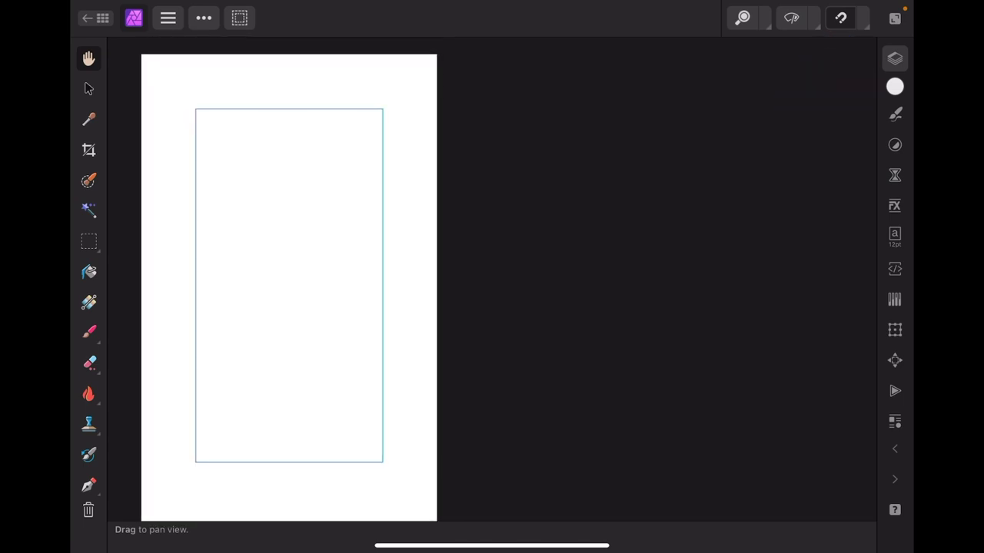
Hide and restore the interface, then return to the home screen listing the Untitled document
key("Tab")
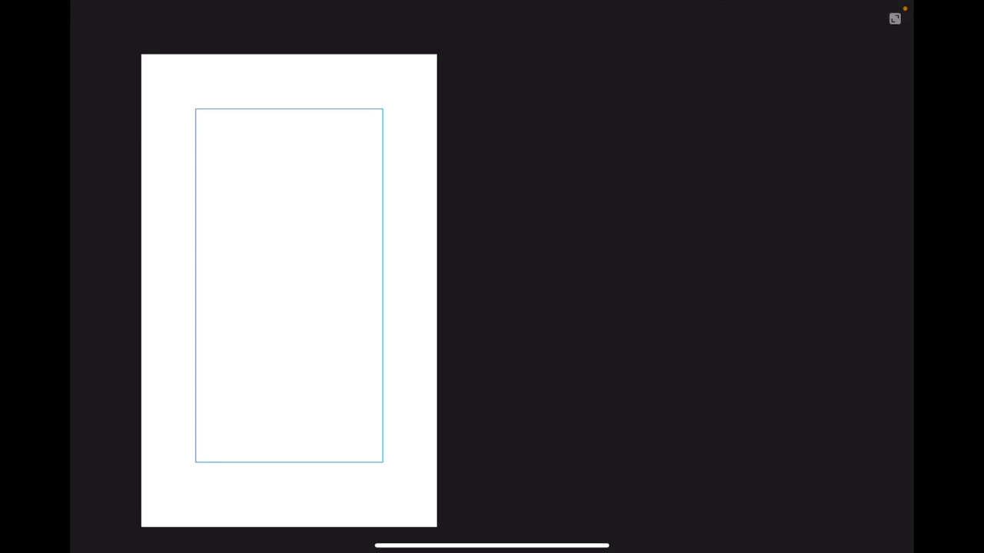
key("Tab")
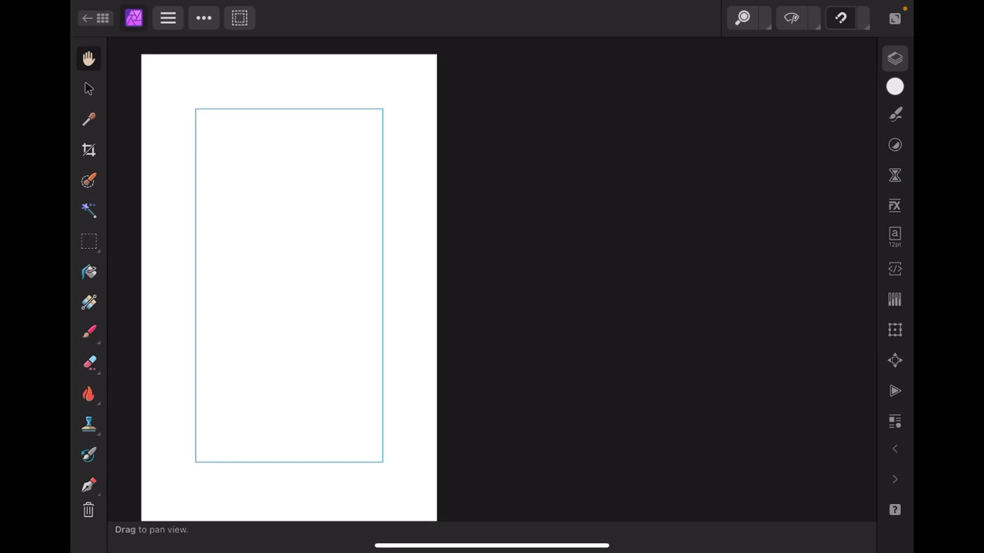
left_click(96, 18)
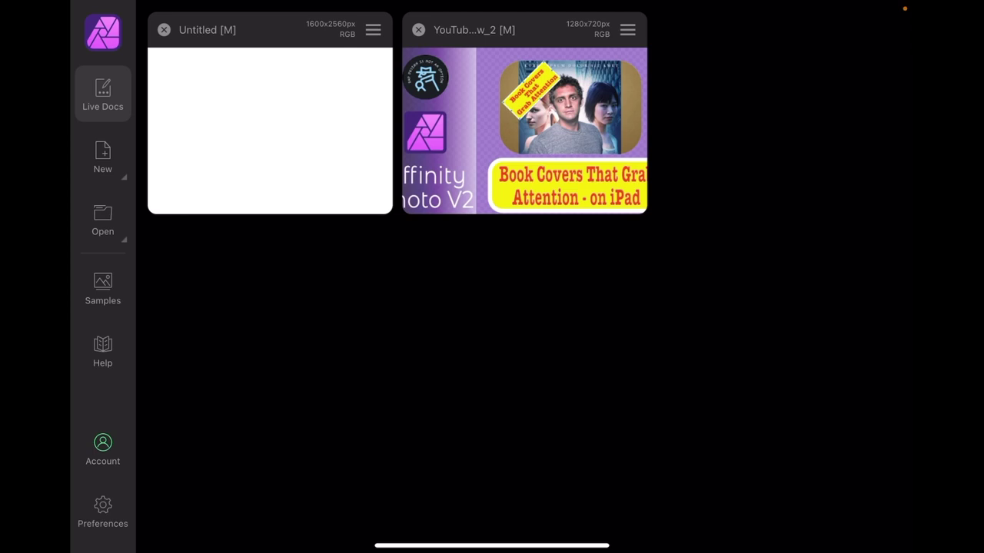
Save the blank Untitled document under the file name 'KDP Cover'
left_click(373, 29)
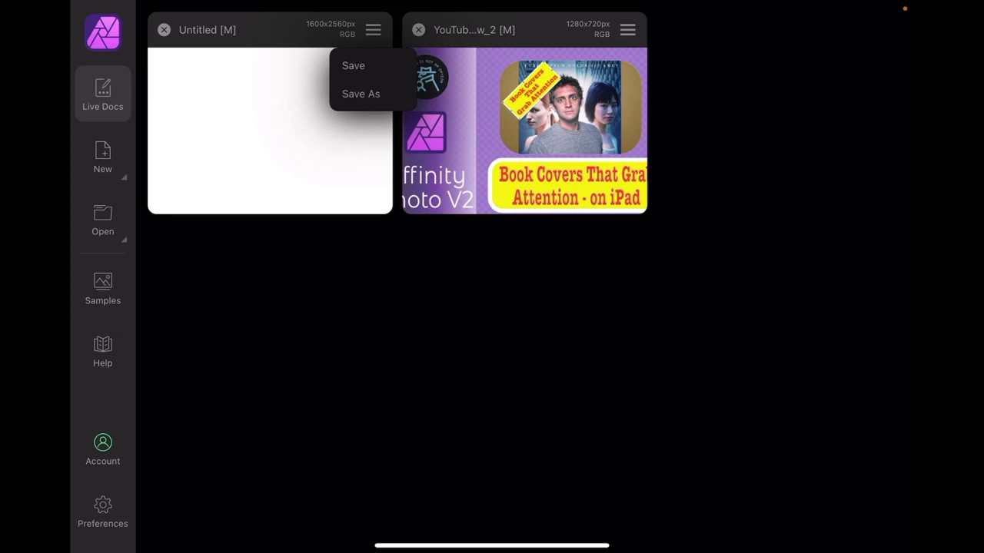
left_click(353, 65)
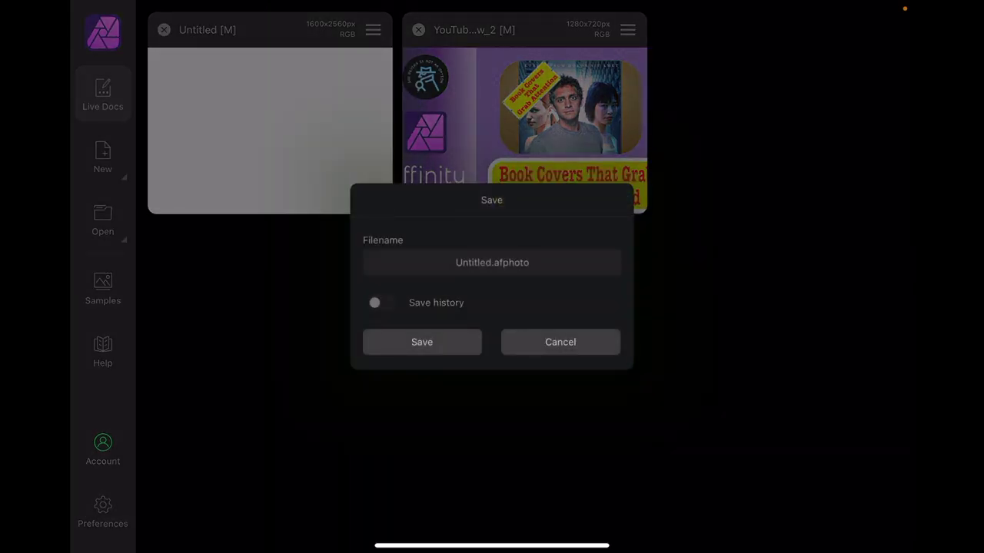
left_click(593, 259)
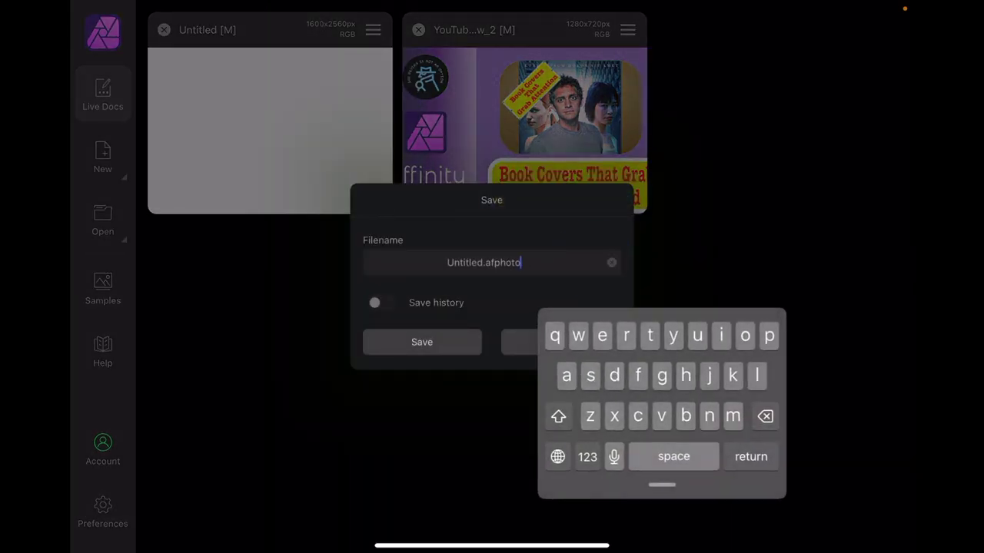
left_click(610, 262)
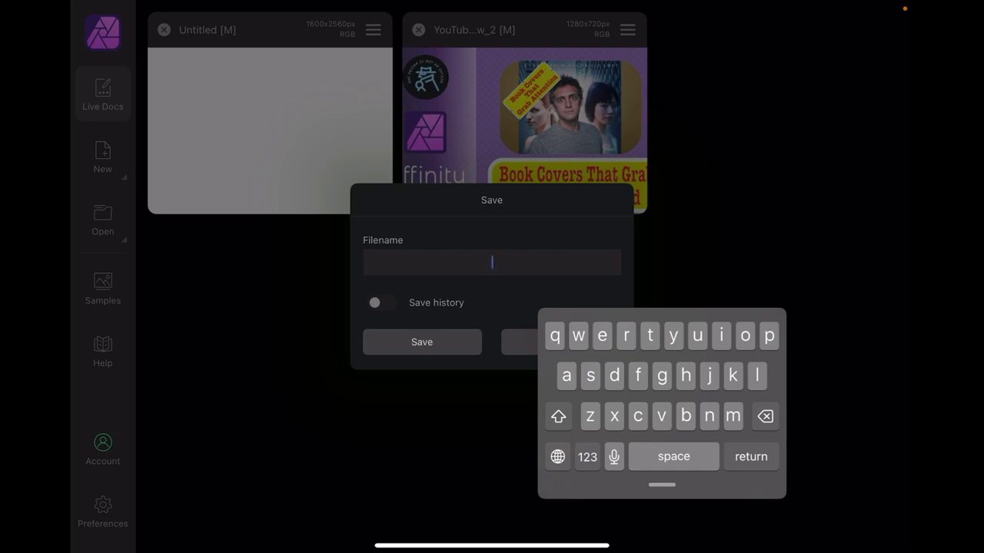
key("shift")
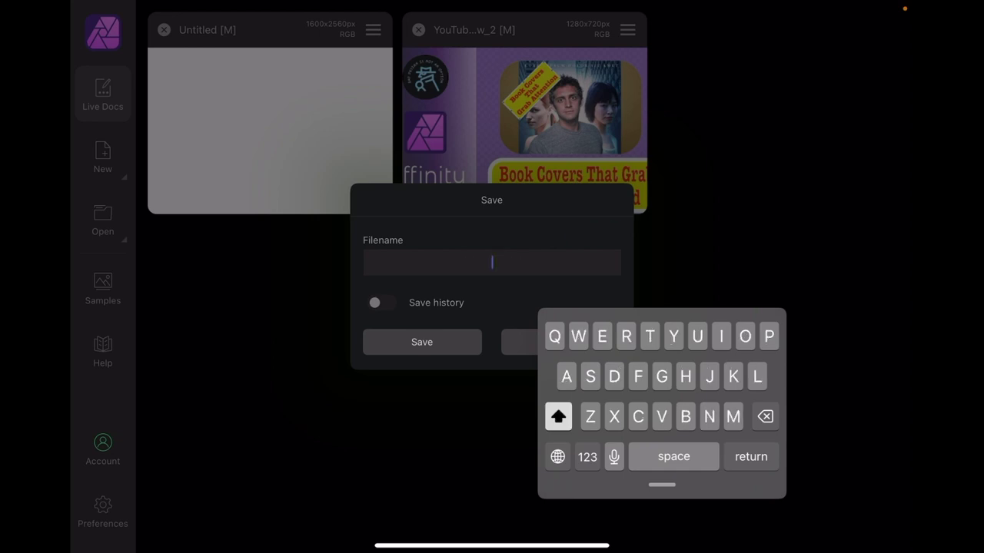
type("K")
key("shift")
type("D")
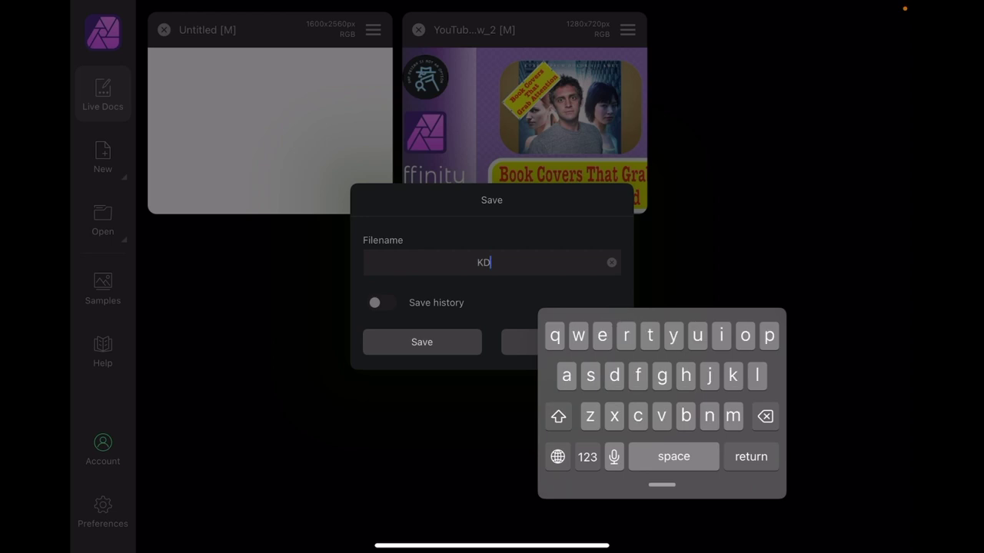
key("shift")
type("P")
key("shift")
type("Co")
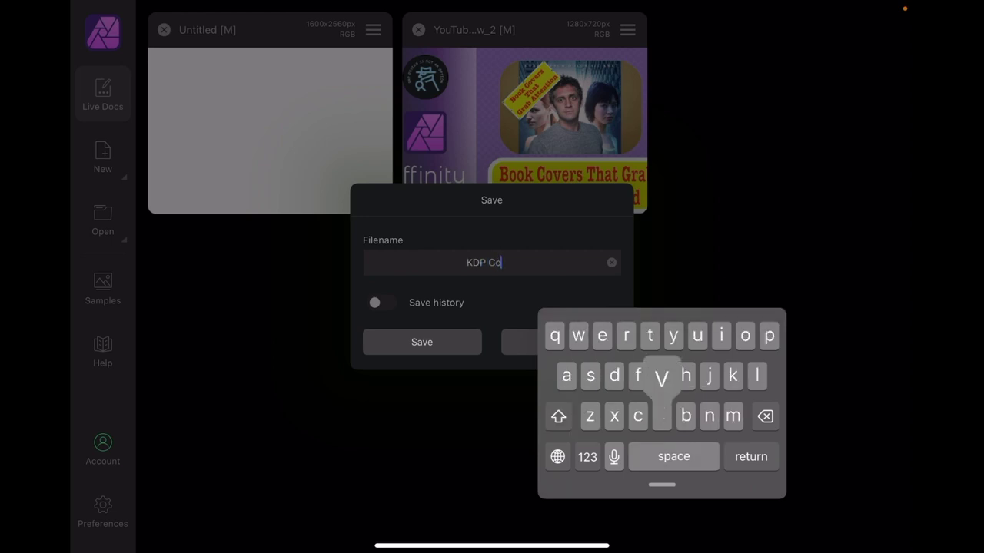
type("ver")
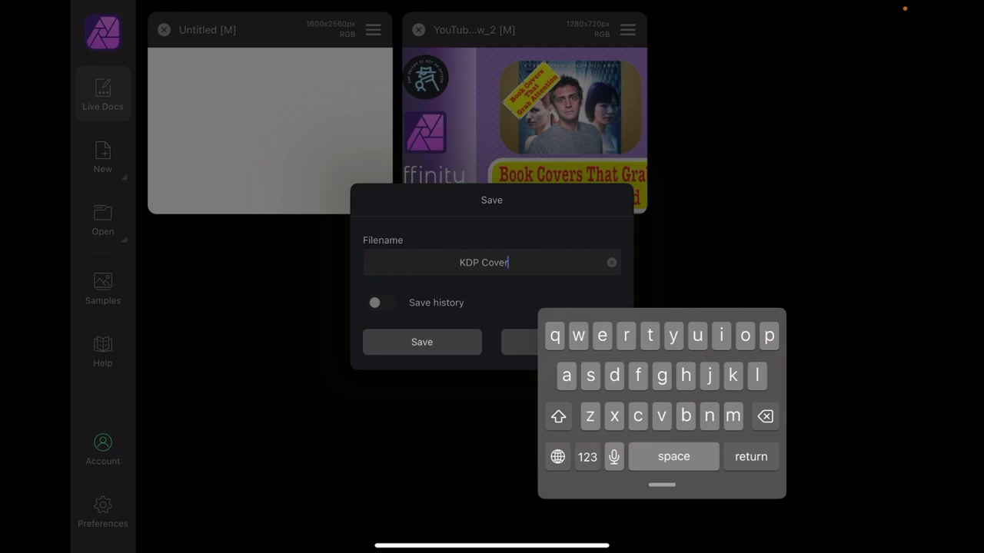
key("Return")
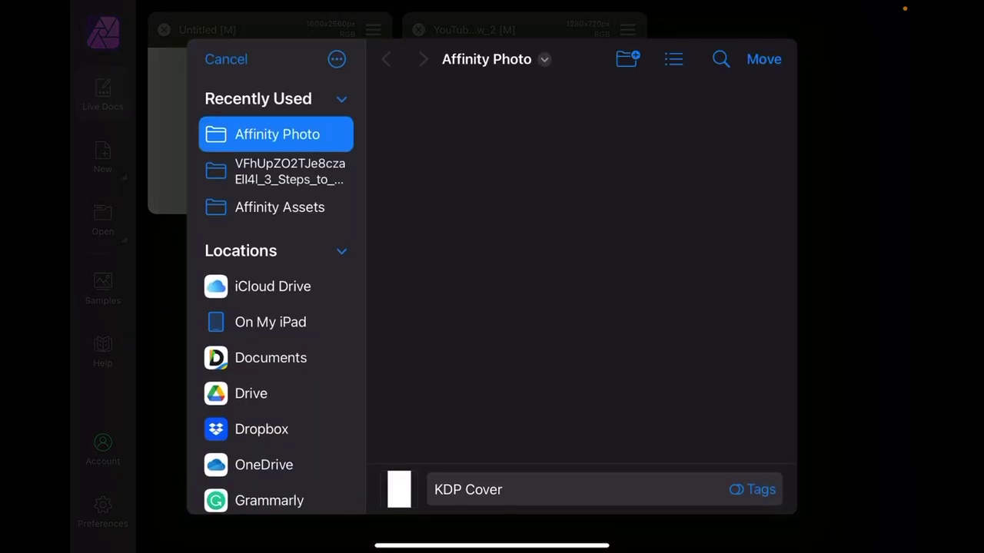
Place the file in the Dropbox > Affinity Photo folder
left_click(261, 429)
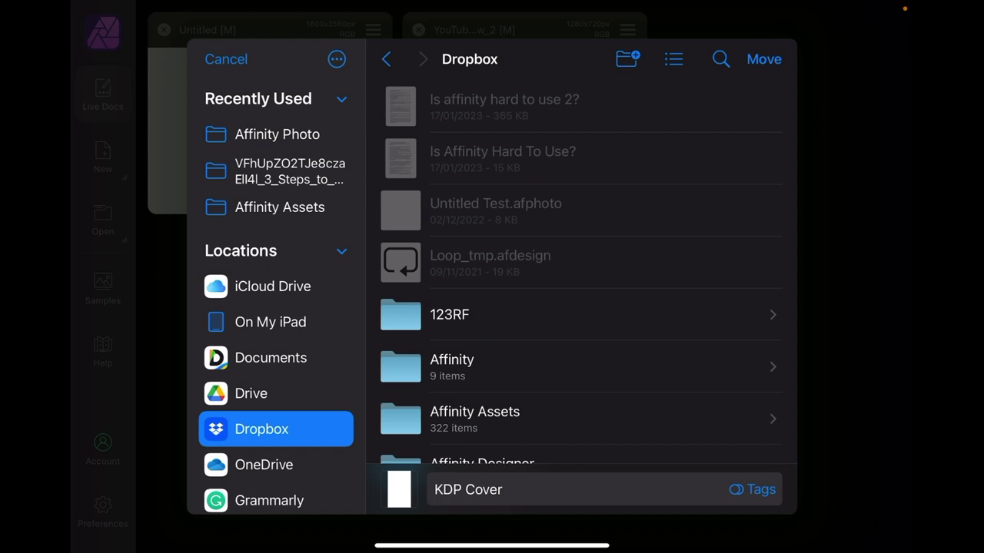
scroll(578, 269, "down", 5)
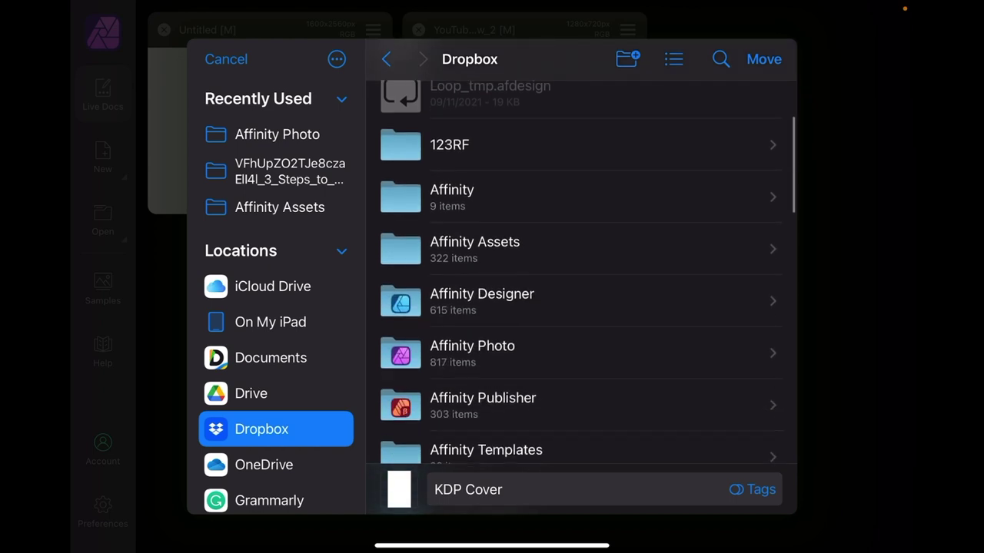
left_click(472, 348)
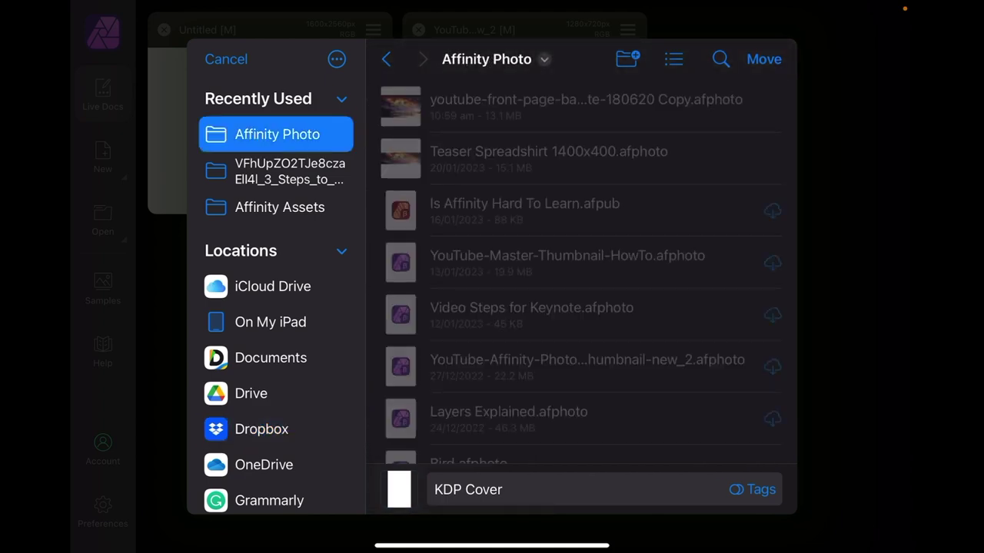
left_click(763, 59)
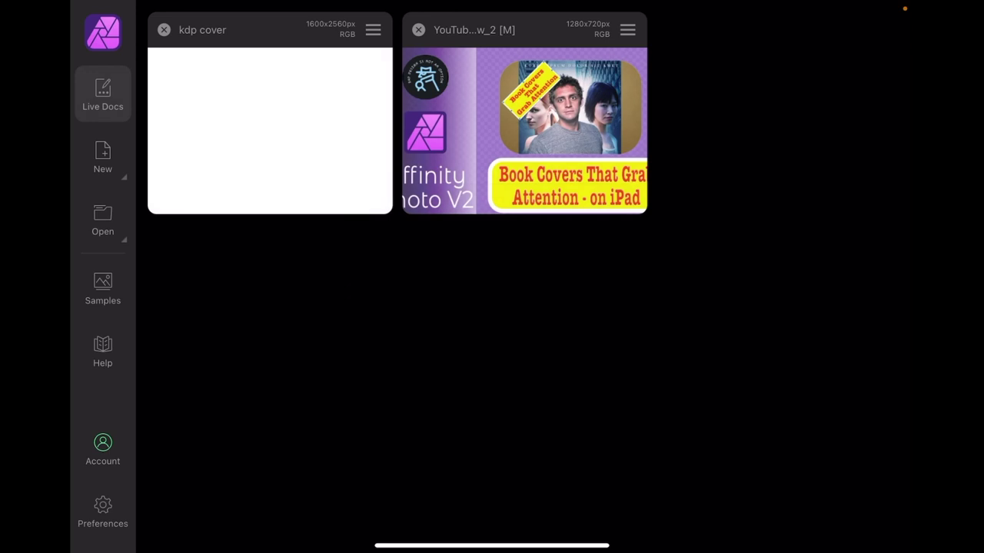
left_click(373, 29)
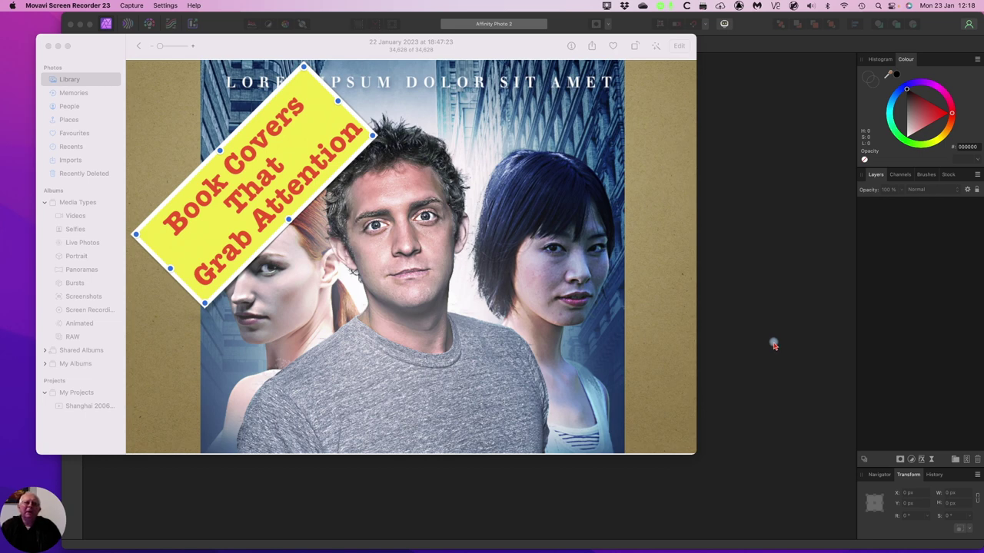
From Affinity Photo 2's File > New, scroll the preset list down to My Presets and back
left_click(748, 272)
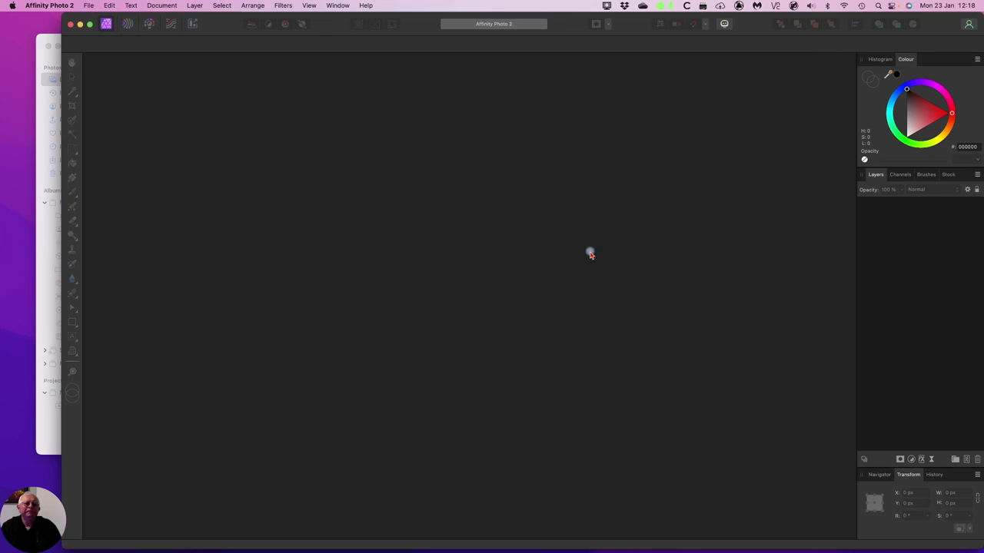
left_click(89, 6)
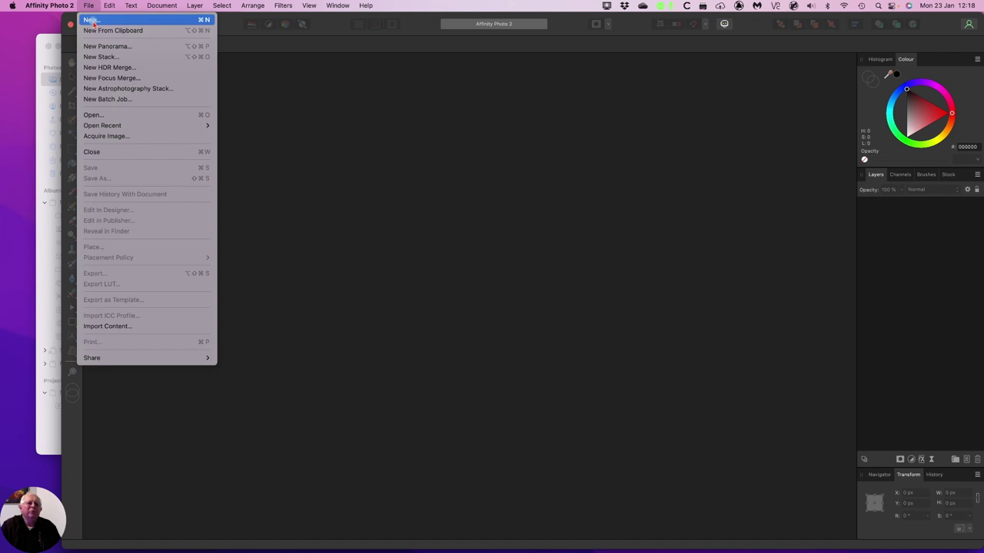
left_click(93, 21)
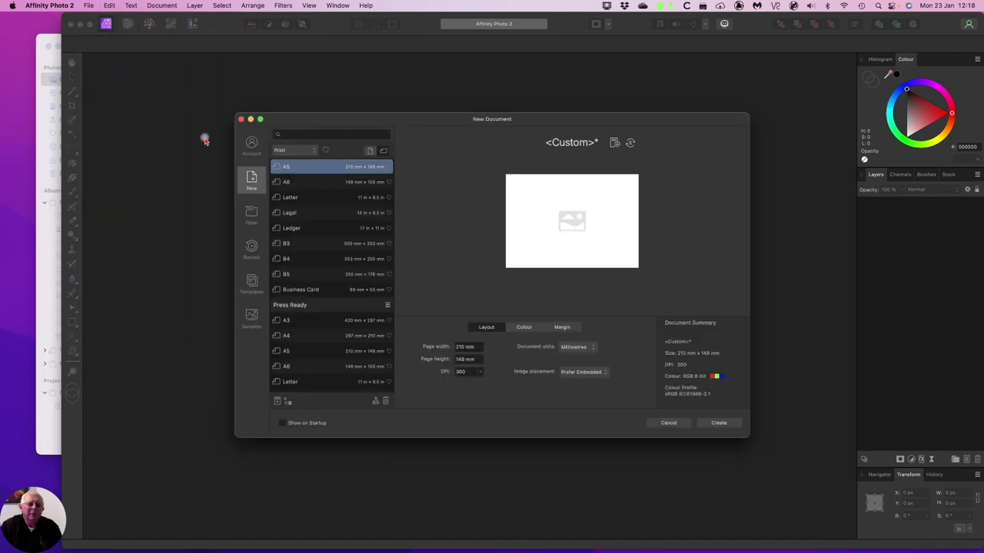
scroll(330, 261, "down", 10)
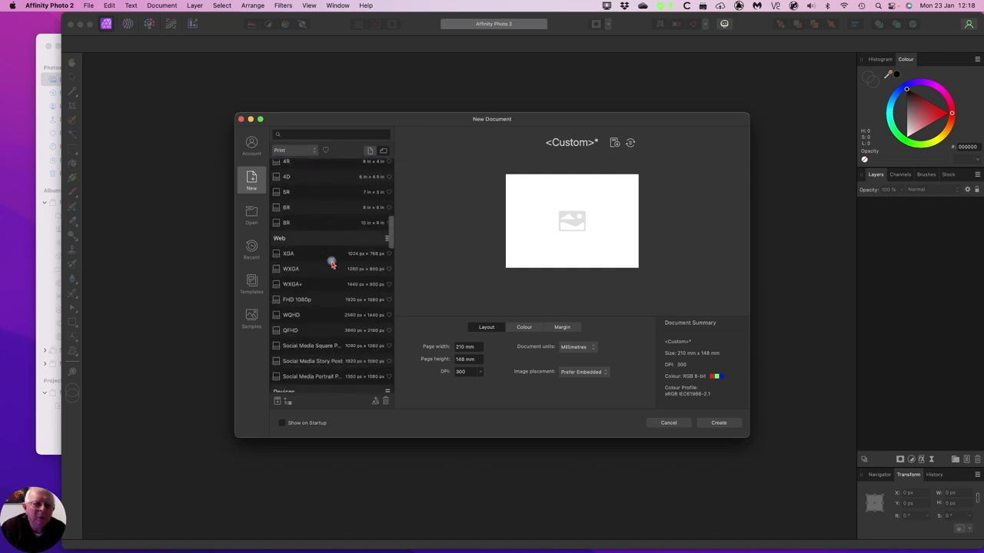
scroll(332, 265, "down", 10)
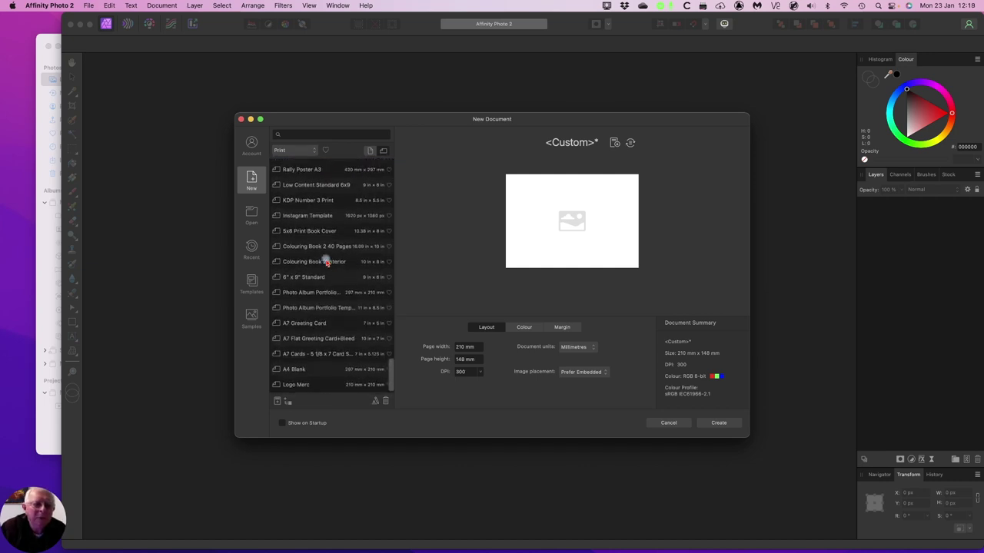
scroll(327, 267, "up", 5)
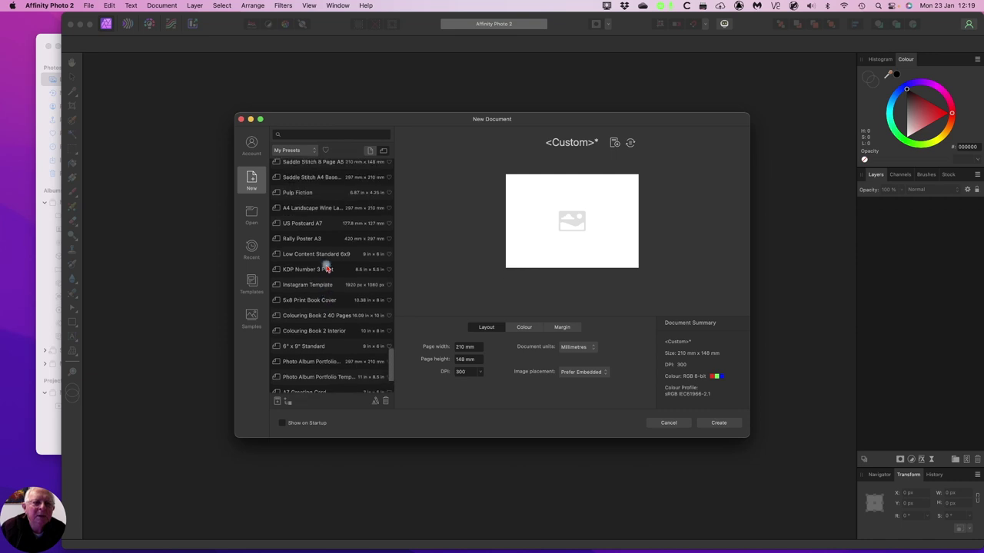
scroll(327, 267, "up", 10)
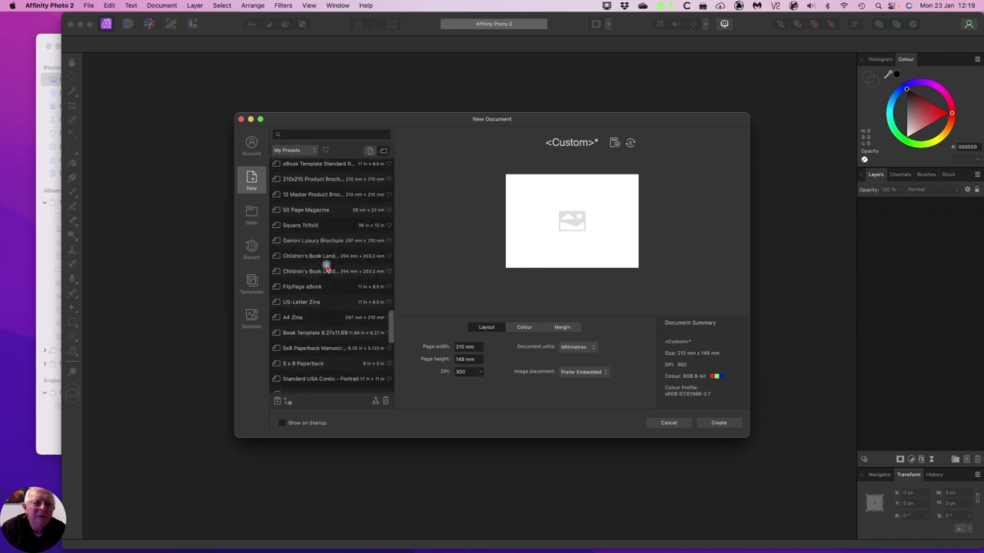
scroll(326, 266, "up", 5)
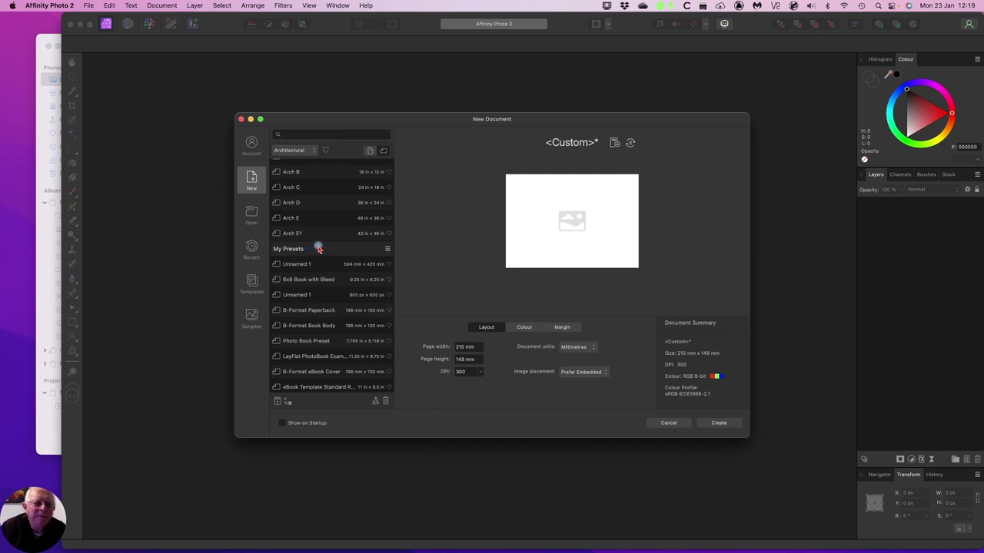
Start from the Unnamed 1 (800 × 600 px) preset and enter 2560 px height and 1600 px width
left_click(312, 298)
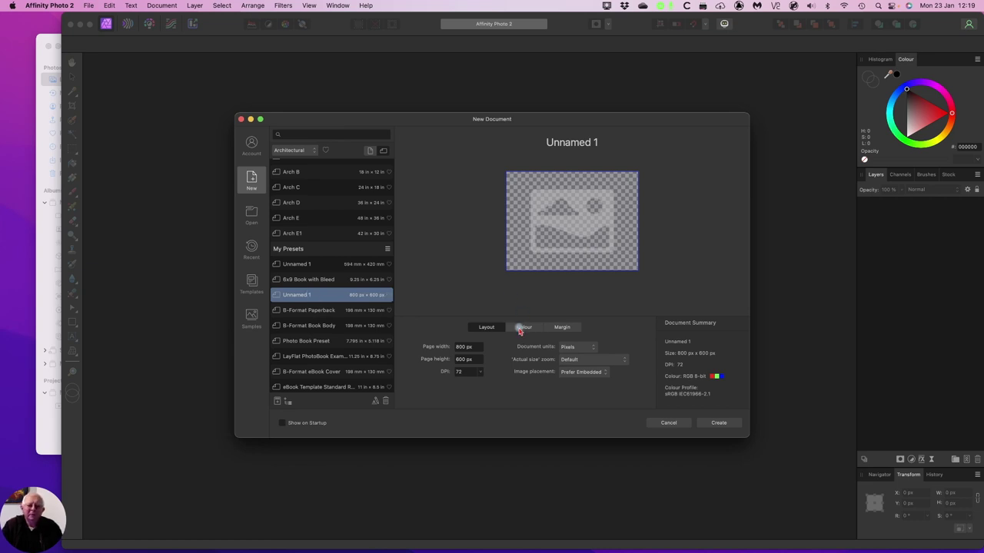
left_click(466, 359)
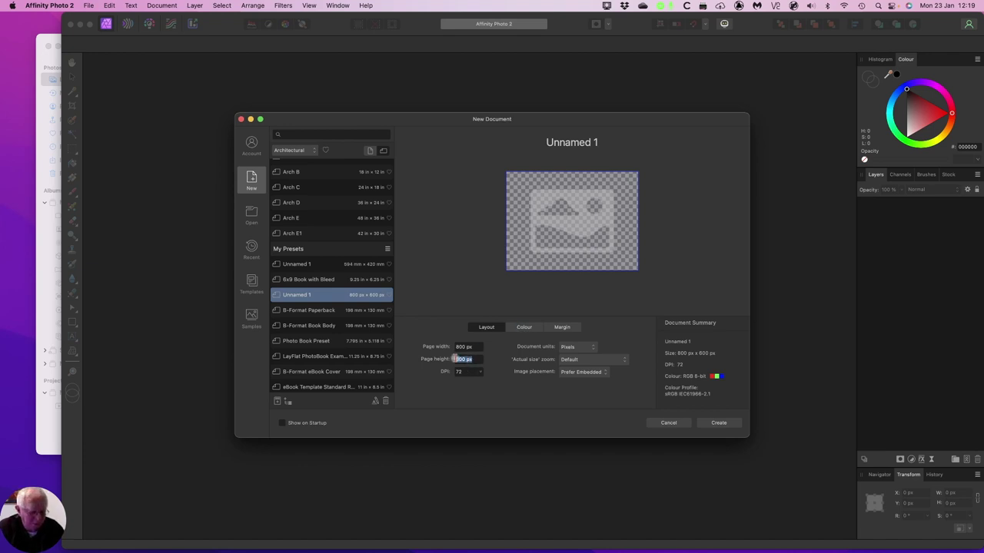
type("8")
type("56")
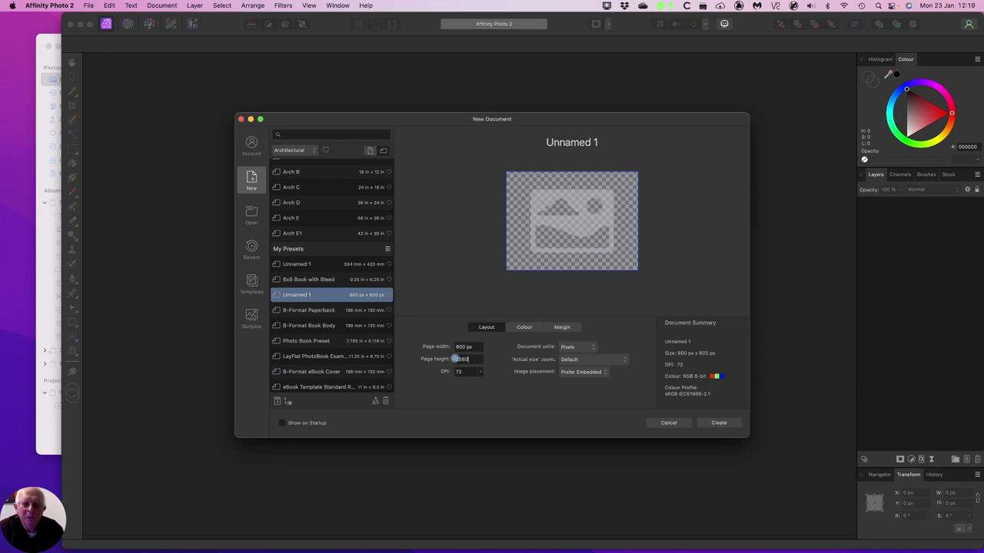
type("0")
left_click(468, 346)
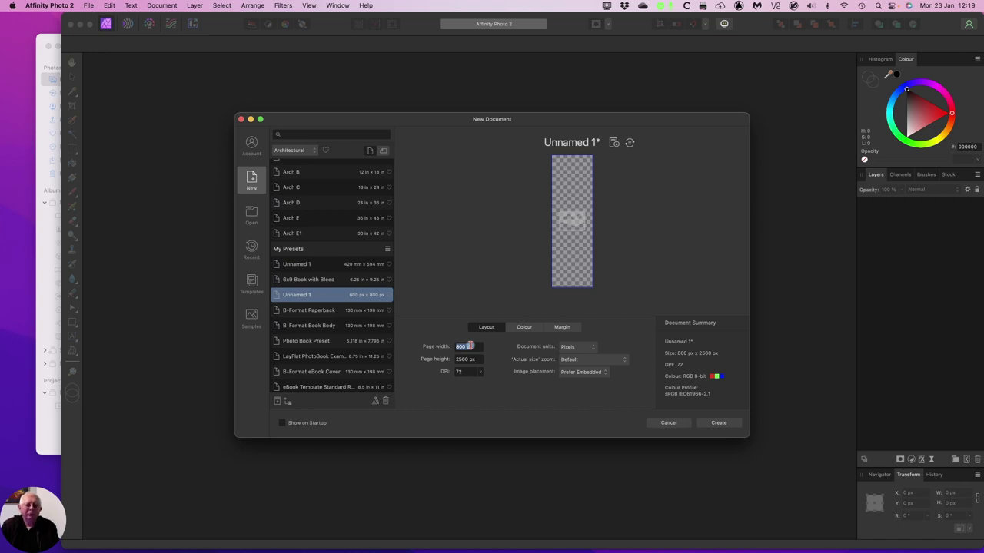
type("1")
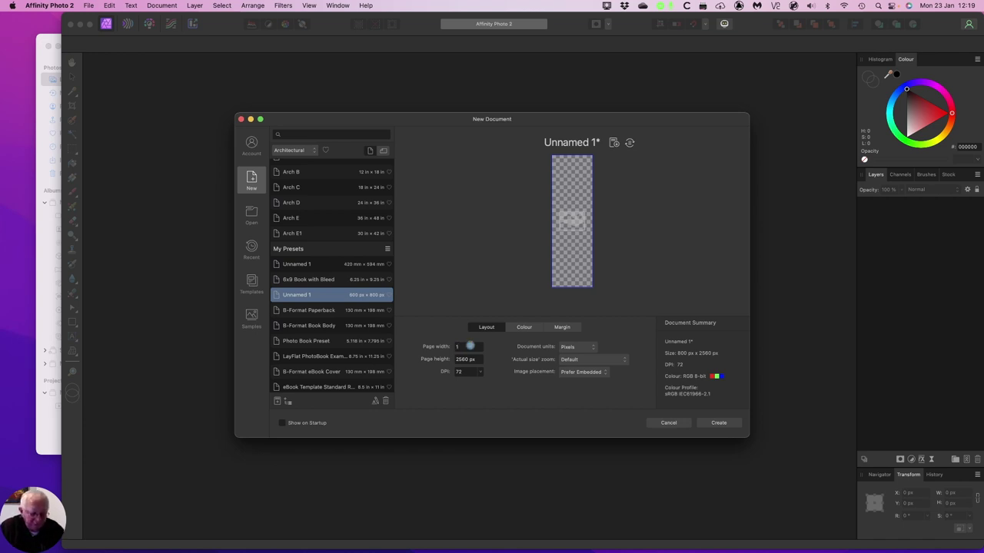
type("600")
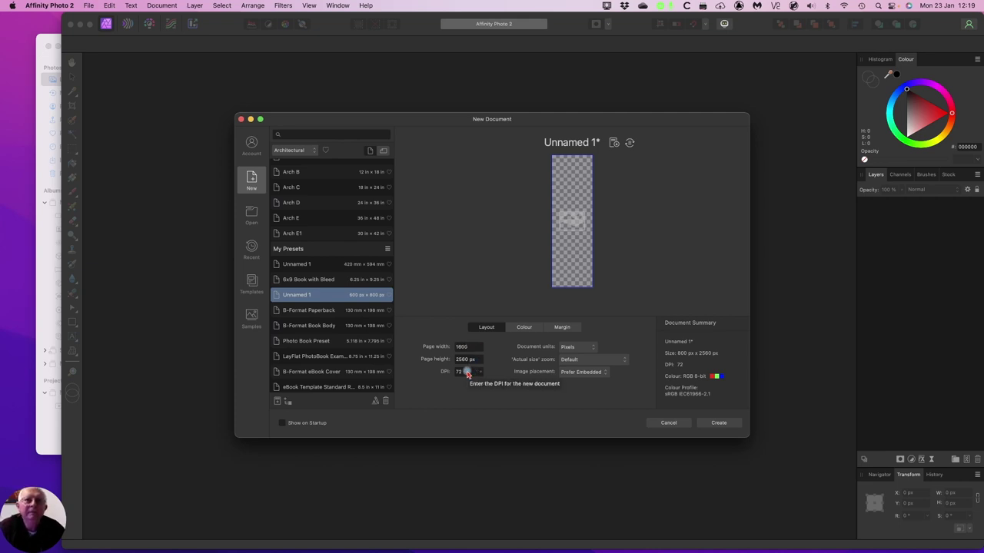
Commit the 1600 px page width and set the resolution to 72 DPI
left_click(461, 372)
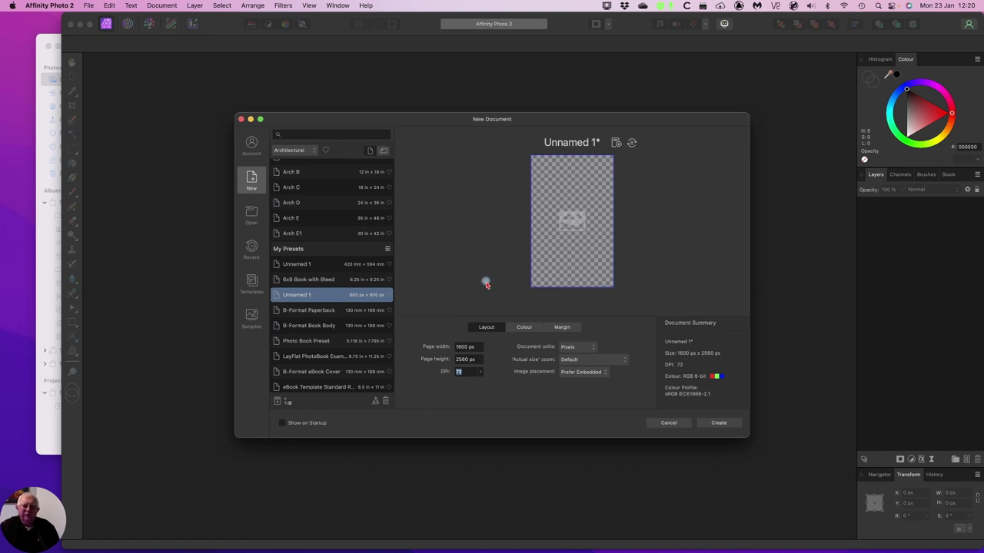
type("72")
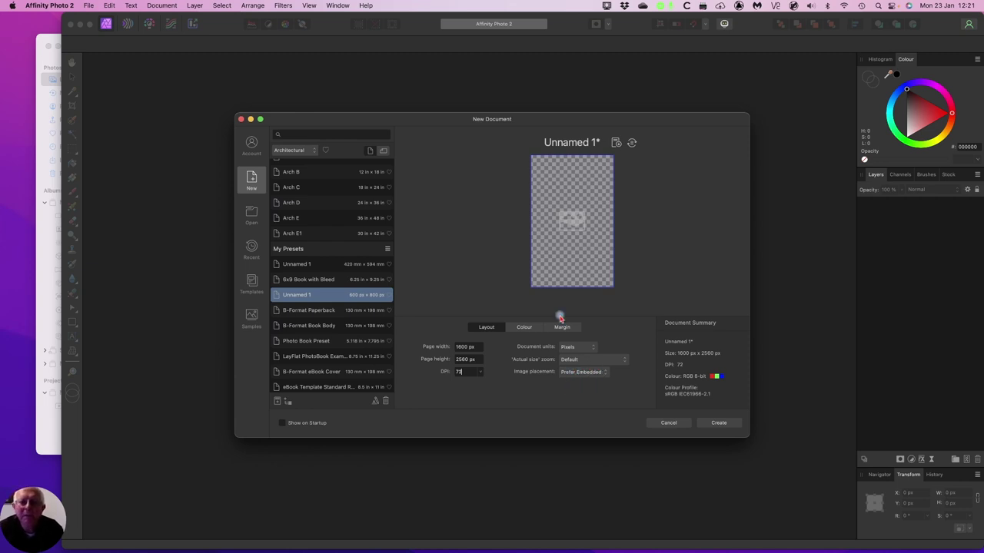
Check the Colour and Margin settings, toggle Include margins, and leave margins off
left_click(525, 328)
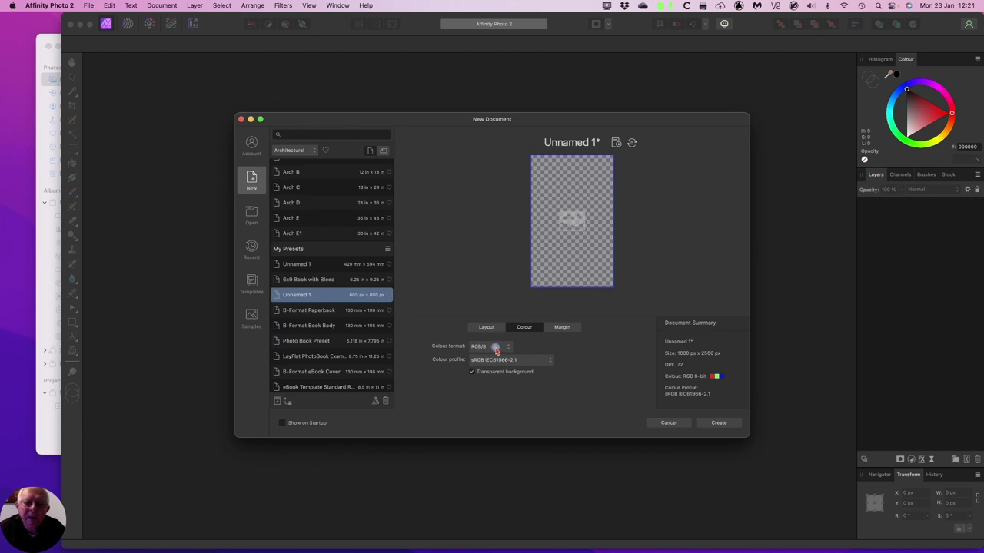
left_click(560, 330)
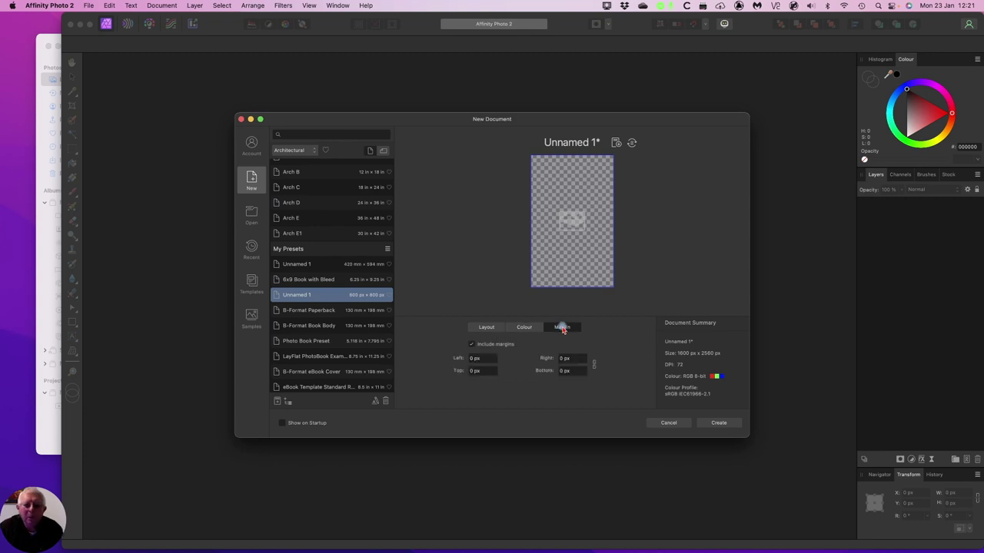
left_click(473, 346)
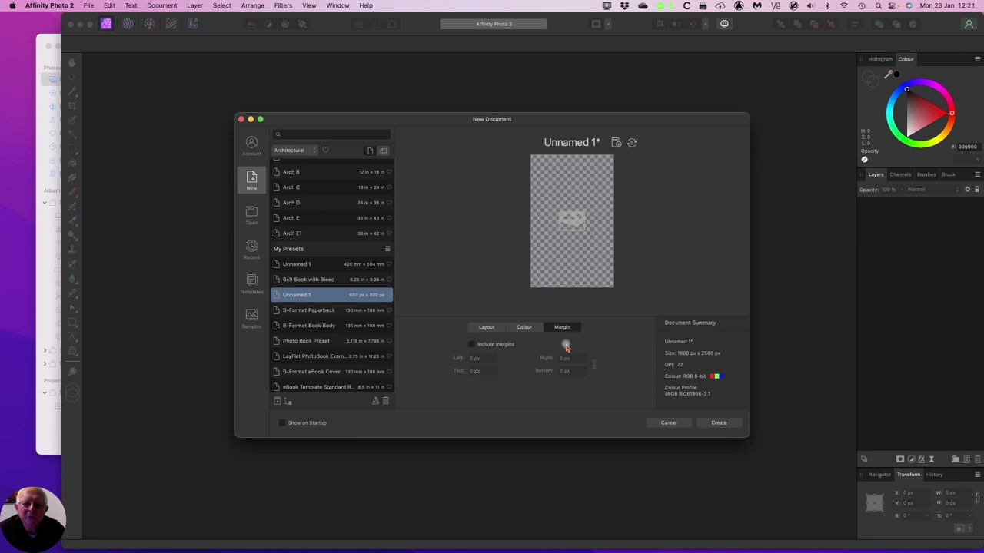
left_click(473, 346)
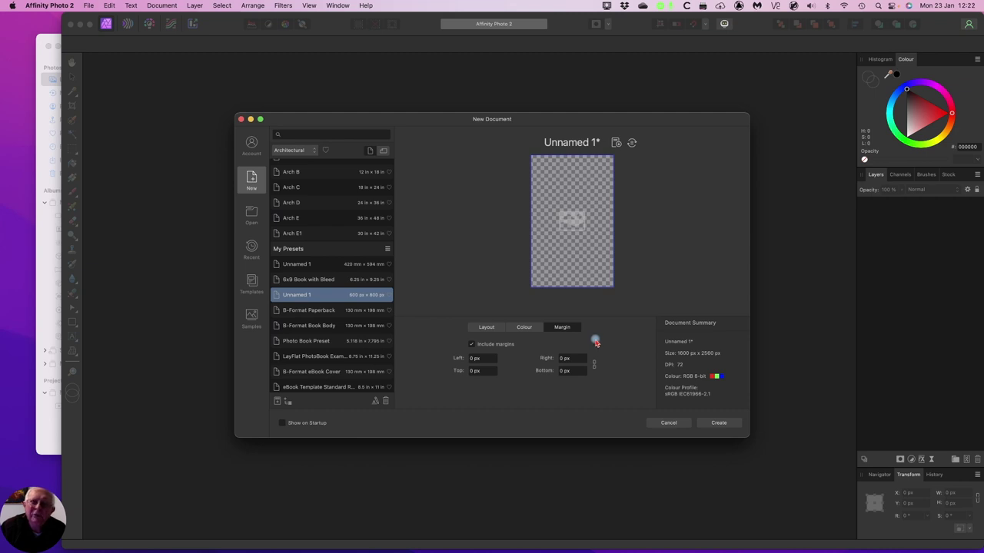
left_click(472, 345)
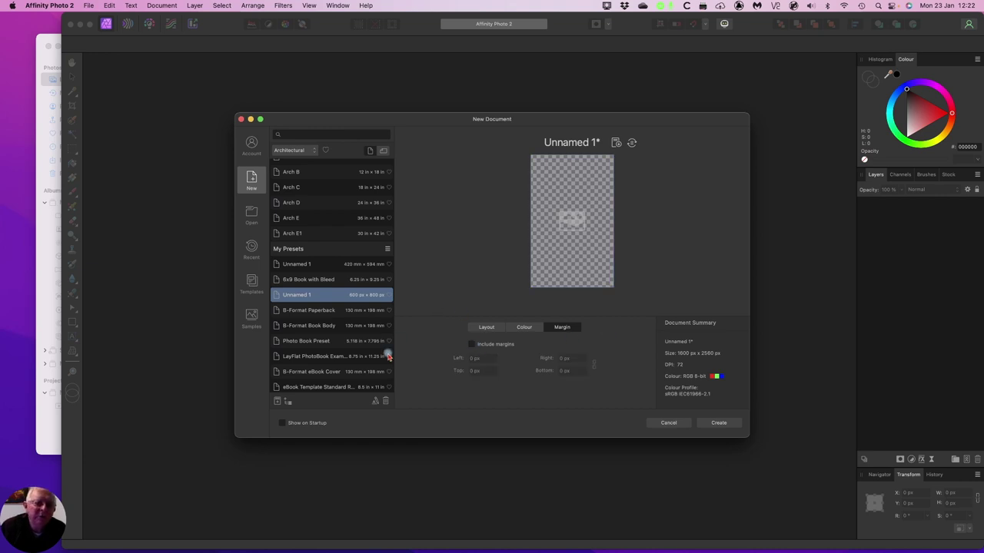
Add a 'KDP Cover' preset, review the Layout size, and create the 1600 × 2560 px document
left_click(277, 403)
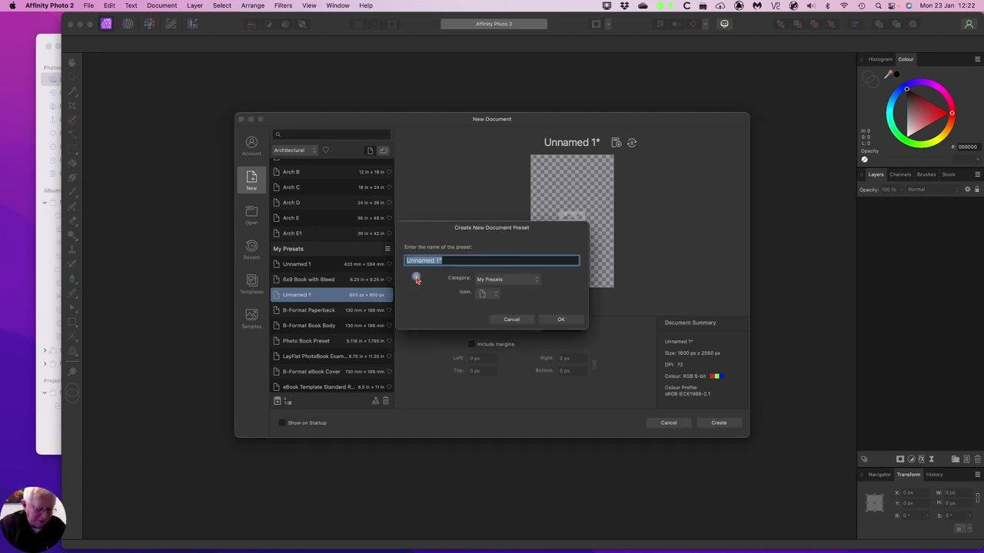
type("KDP")
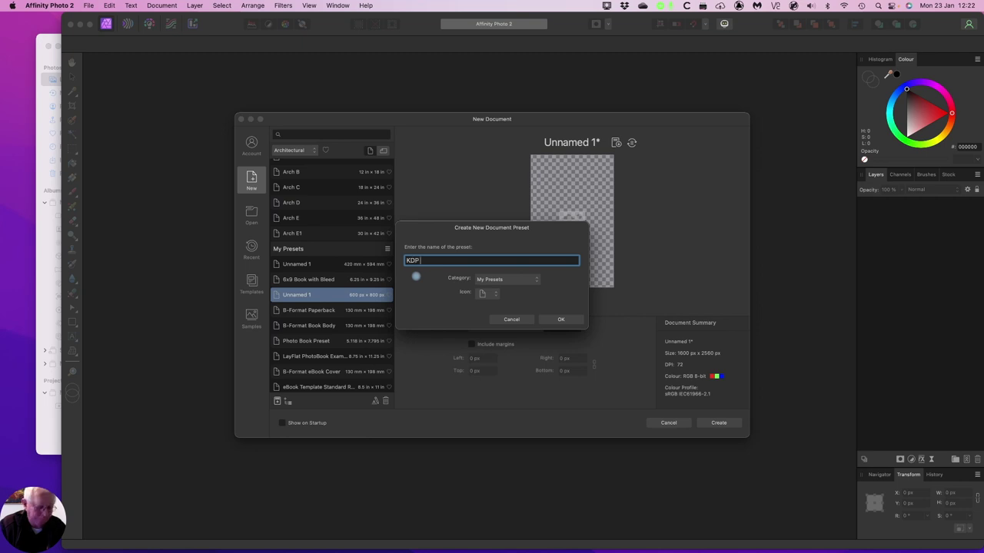
type(" Cover")
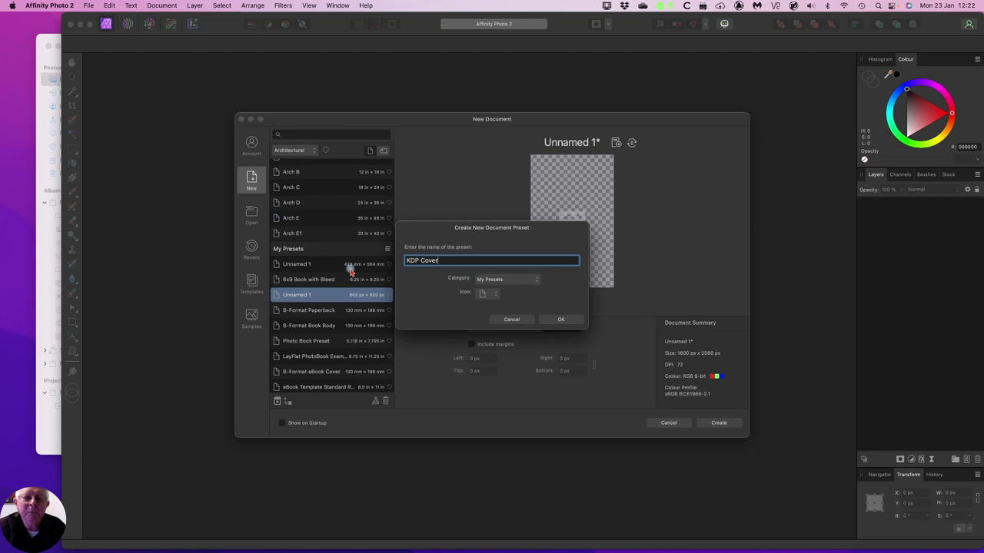
left_click(561, 320)
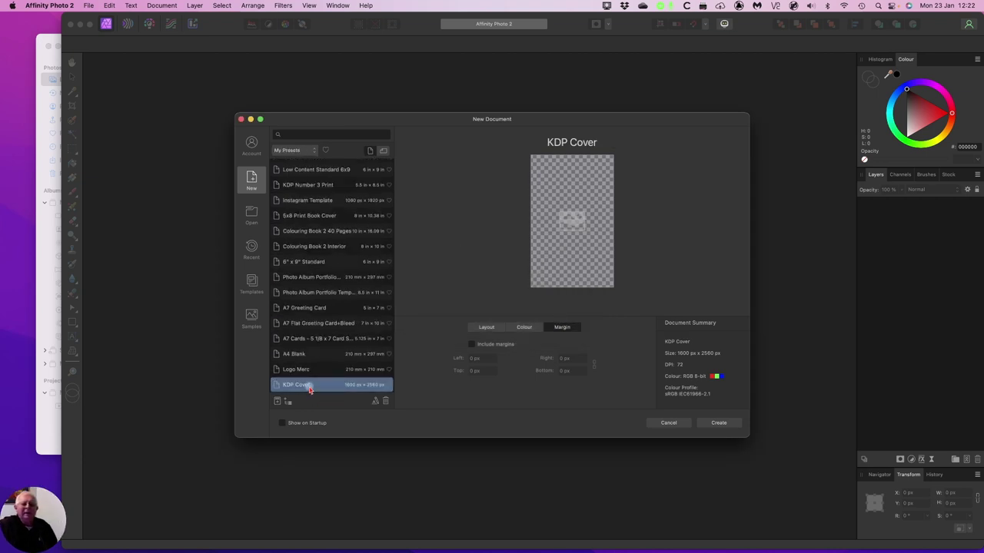
left_click(482, 330)
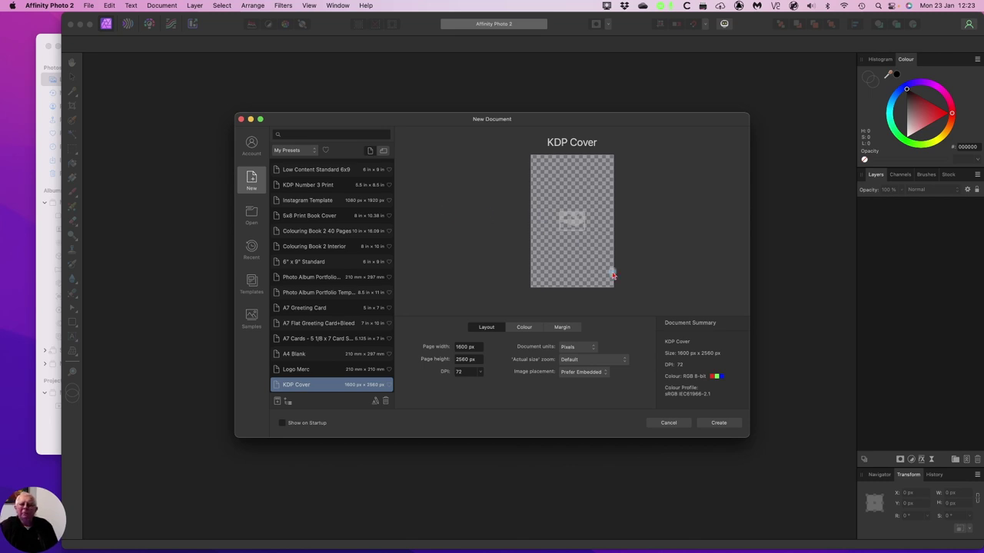
left_click(718, 425)
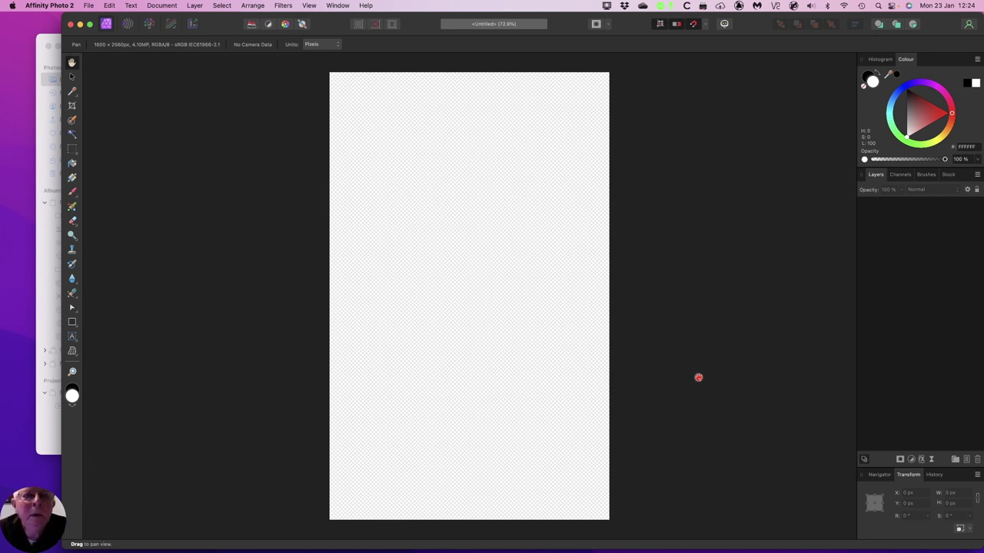
Pan around the blank, transparent 1600 × 2560 px Untitled page
scroll(697, 374, "left", 1)
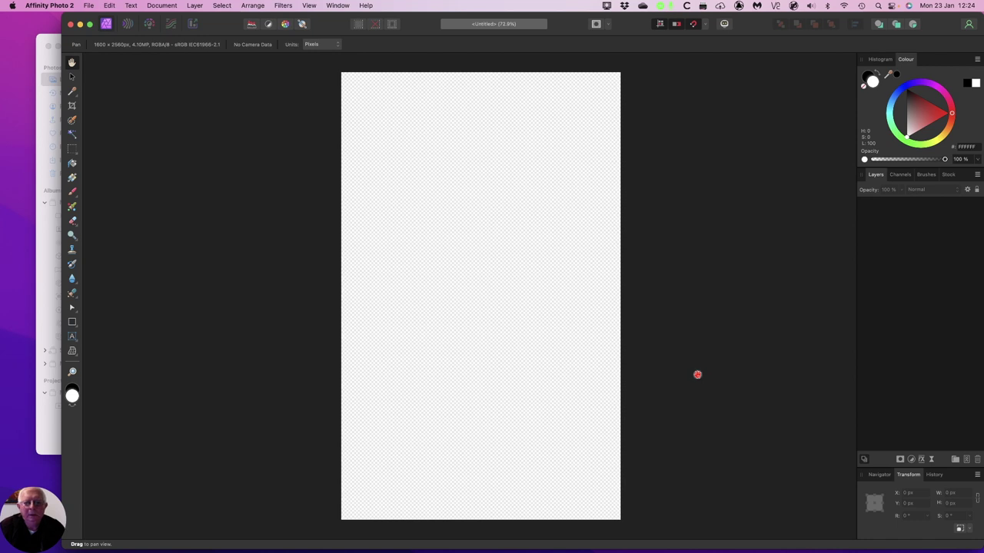
scroll(628, 354, "left", 5)
scroll(628, 354, "right", 7)
scroll(628, 354, "down", 1)
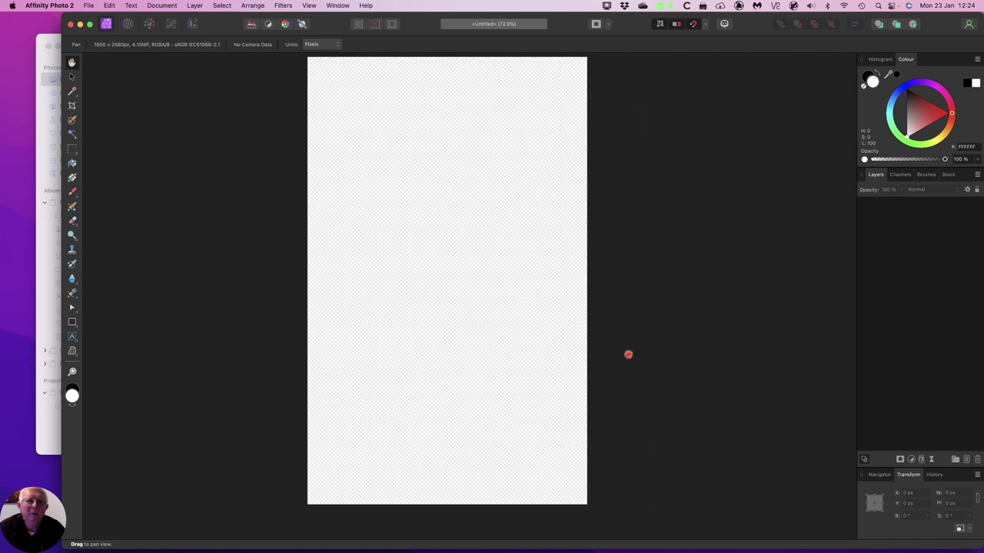
scroll(628, 353, "up", 2)
scroll(628, 353, "left", 1)
scroll(599, 342, "right", 1)
scroll(584, 334, "down", 1)
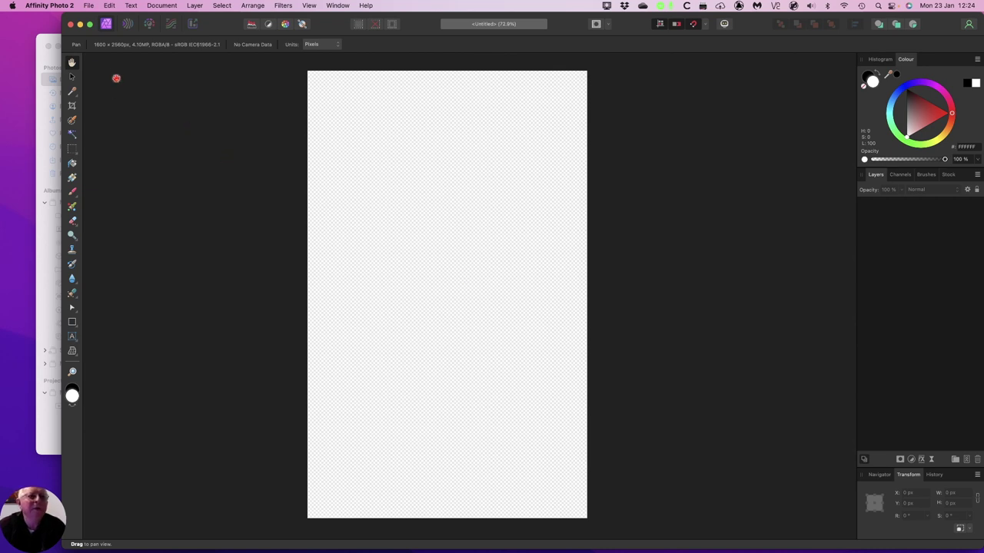
Close the transparent Untitled document and reopen New Document with the KDP Cover preset
left_click(89, 6)
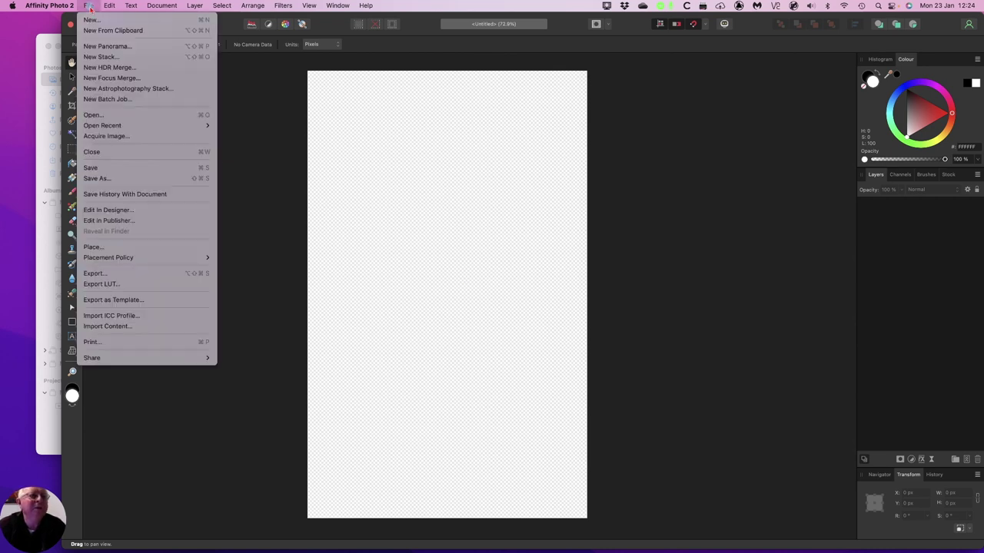
left_click(115, 156)
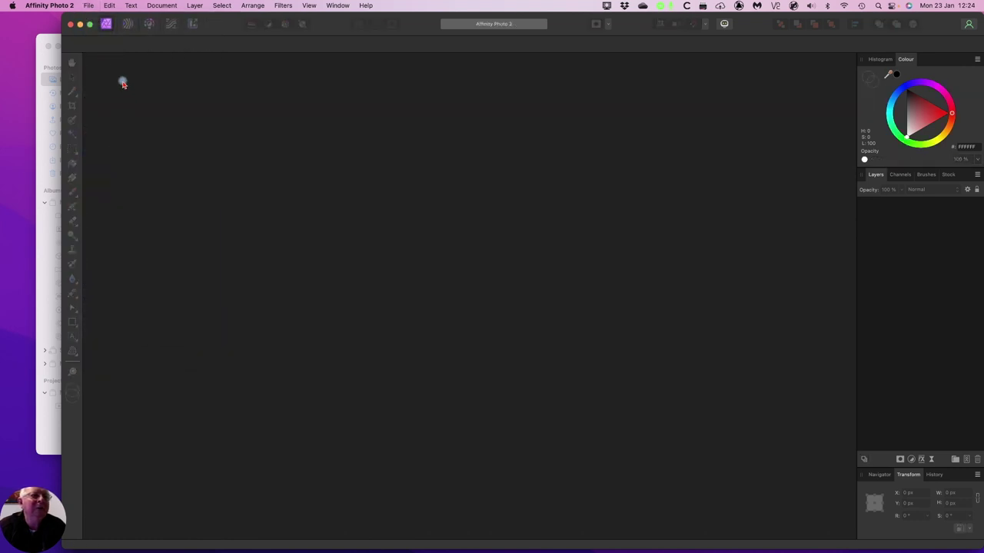
left_click(90, 7)
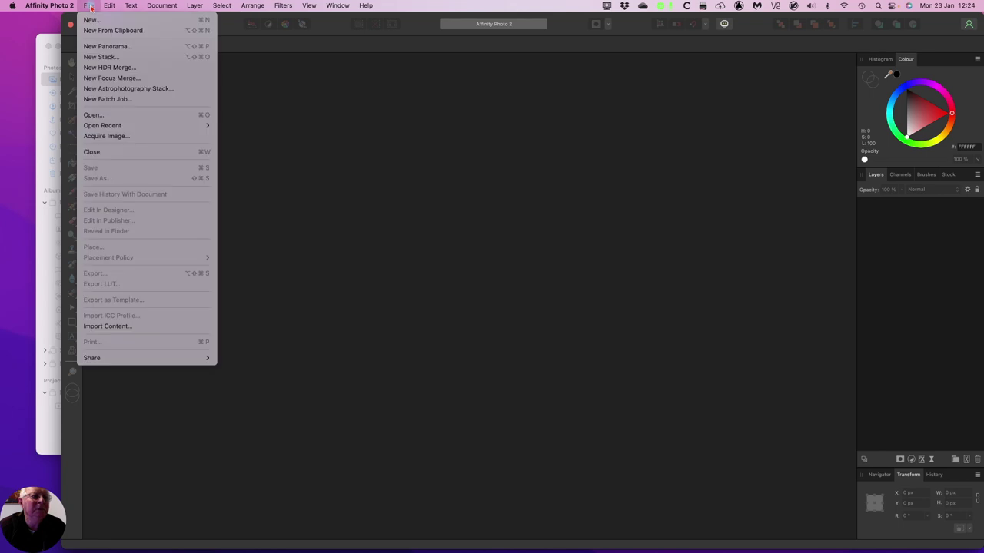
left_click(91, 20)
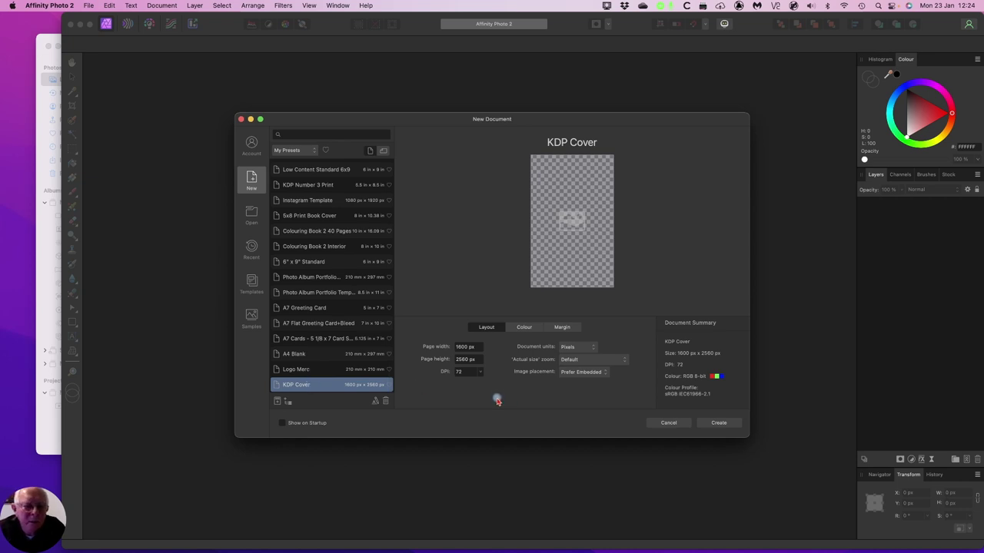
Untick Transparent background for the KDP Cover preset and create the white 1600 × 2560 px page
left_click(523, 327)
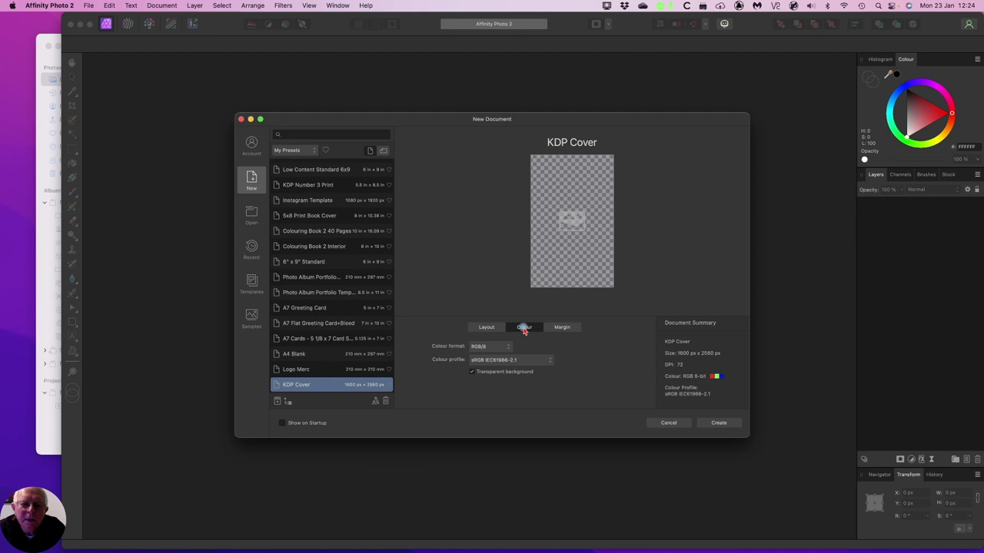
left_click(472, 373)
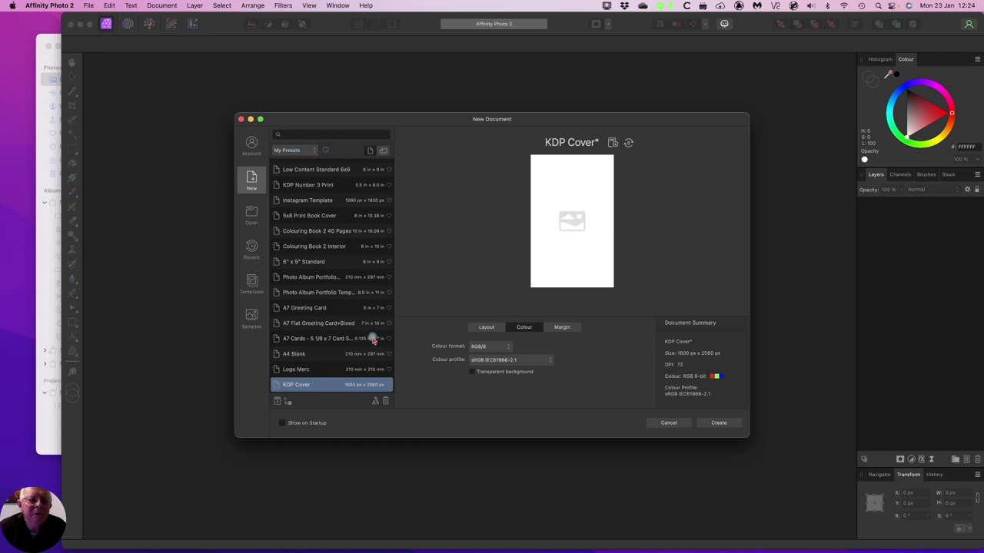
left_click(321, 387)
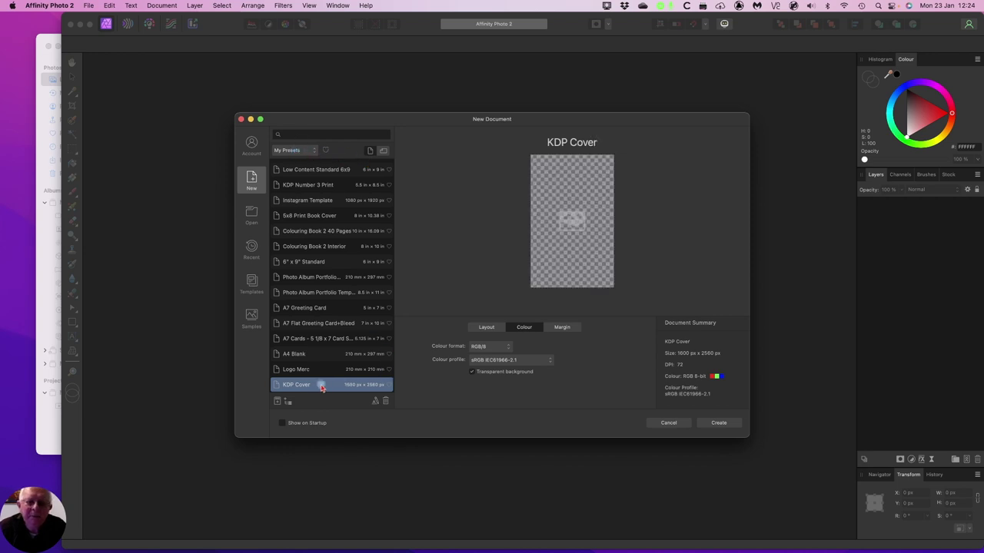
left_click(480, 403)
left_click(335, 387)
left_click(480, 328)
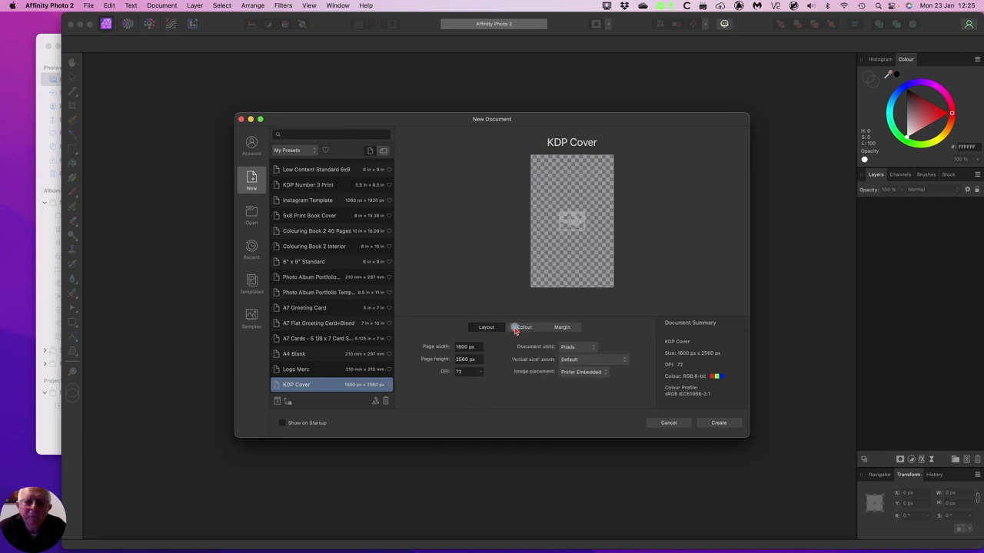
left_click(516, 327)
left_click(471, 386)
left_click(473, 372)
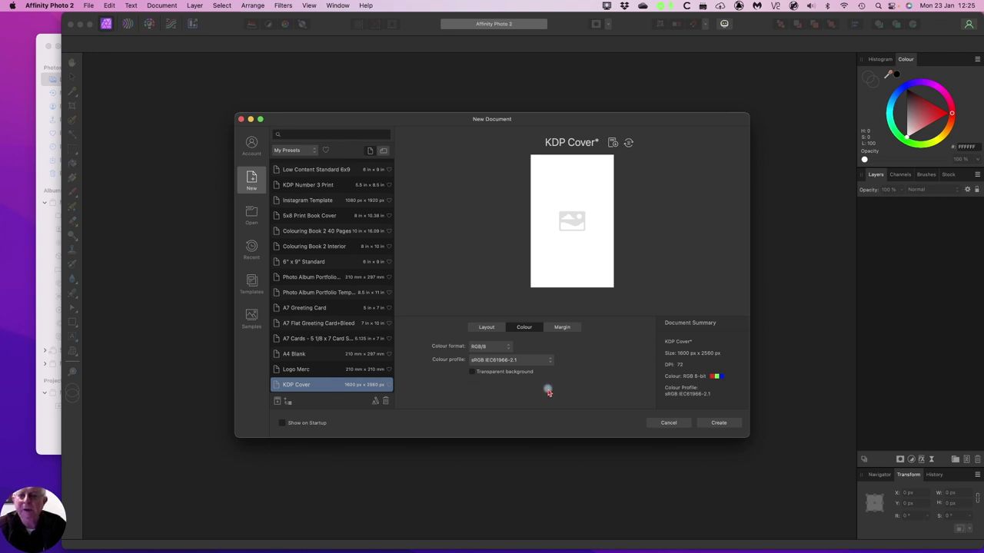
left_click(715, 424)
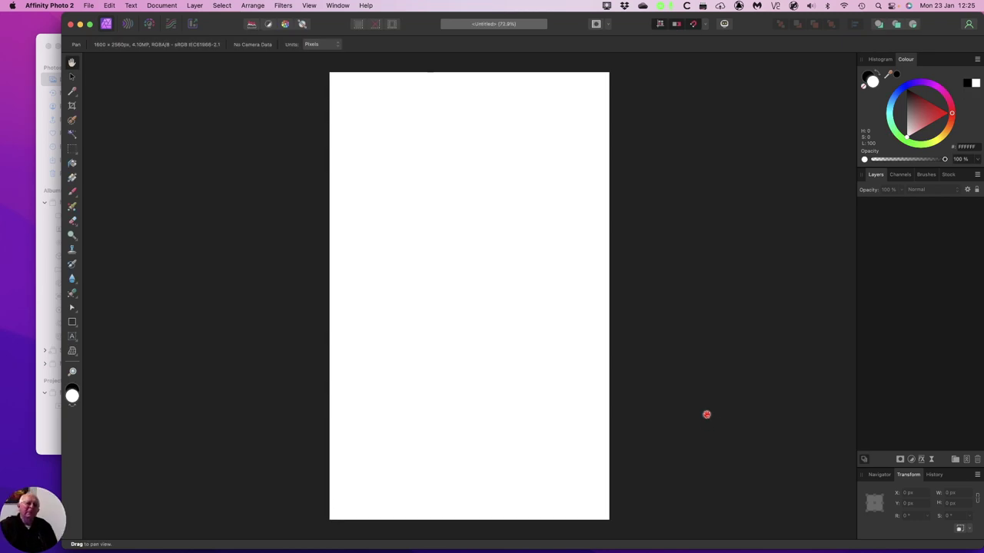
scroll(693, 391, "up", 2)
scroll(694, 391, "down", 2)
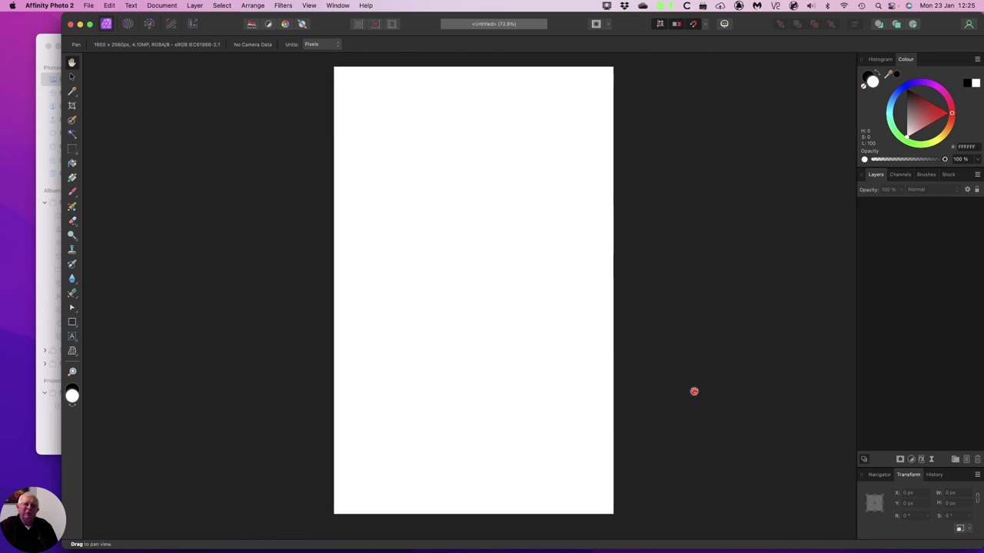
scroll(694, 391, "right", 4)
scroll(694, 391, "right", 1)
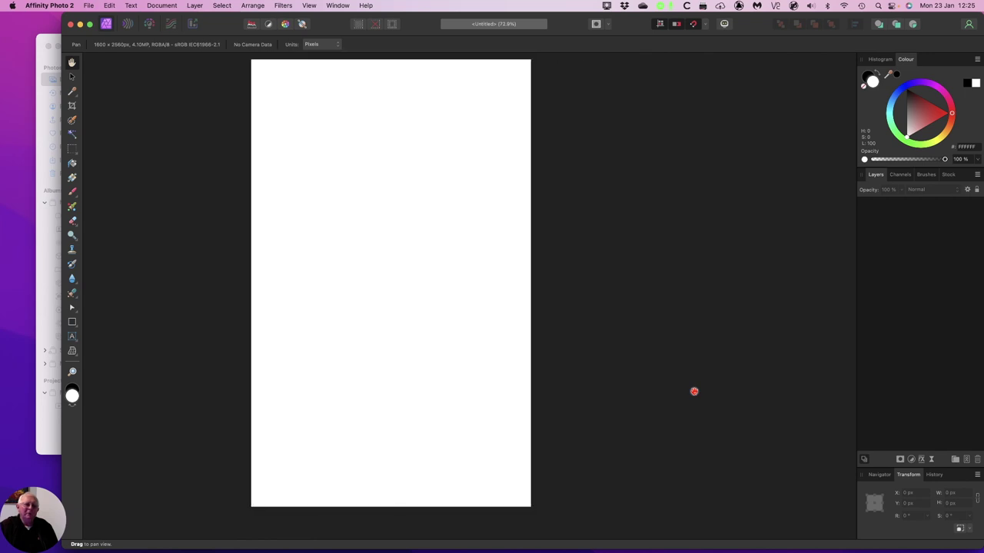
scroll(694, 391, "up", 1)
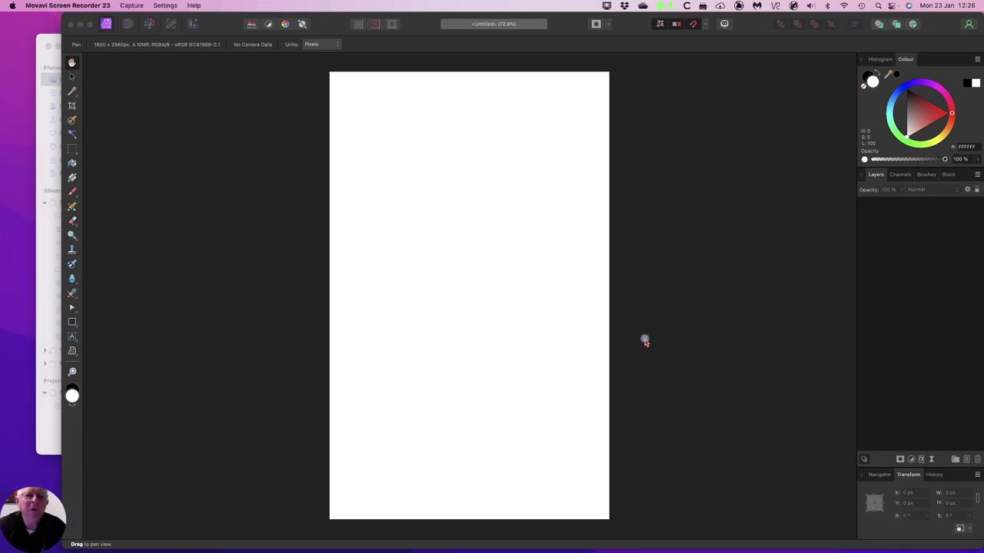
scroll(472, 231, "right", 5)
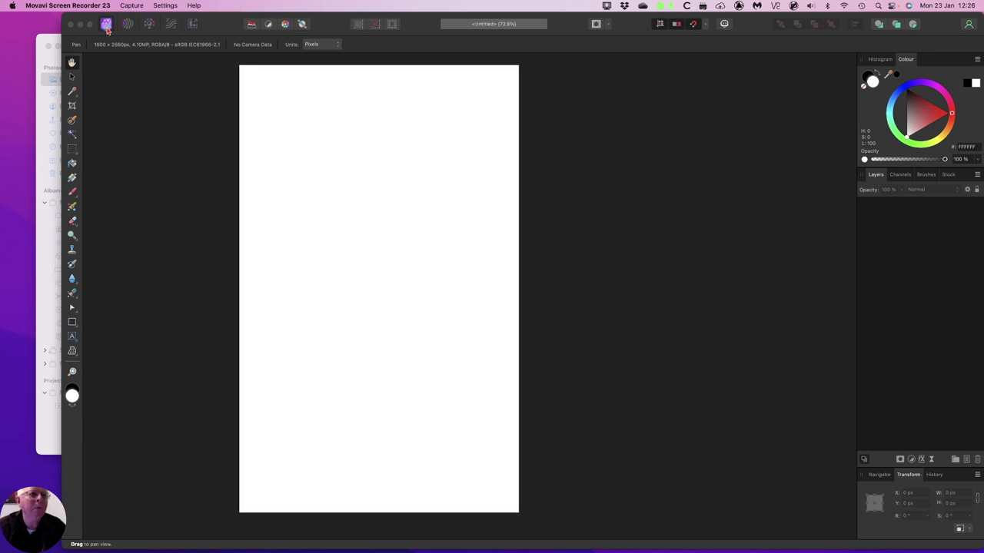
left_click(144, 94)
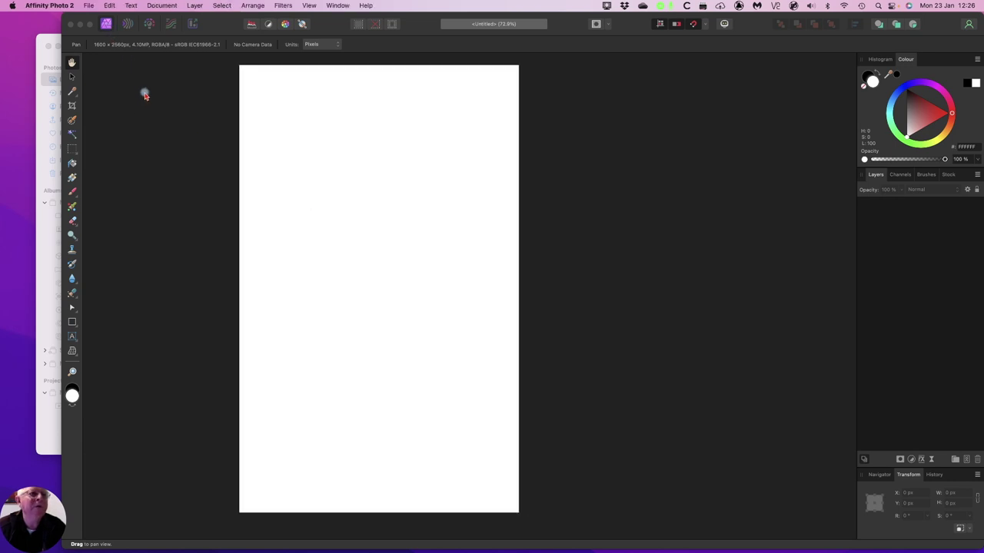
Choose File > Save As... for the untitled white cover document
left_click(90, 6)
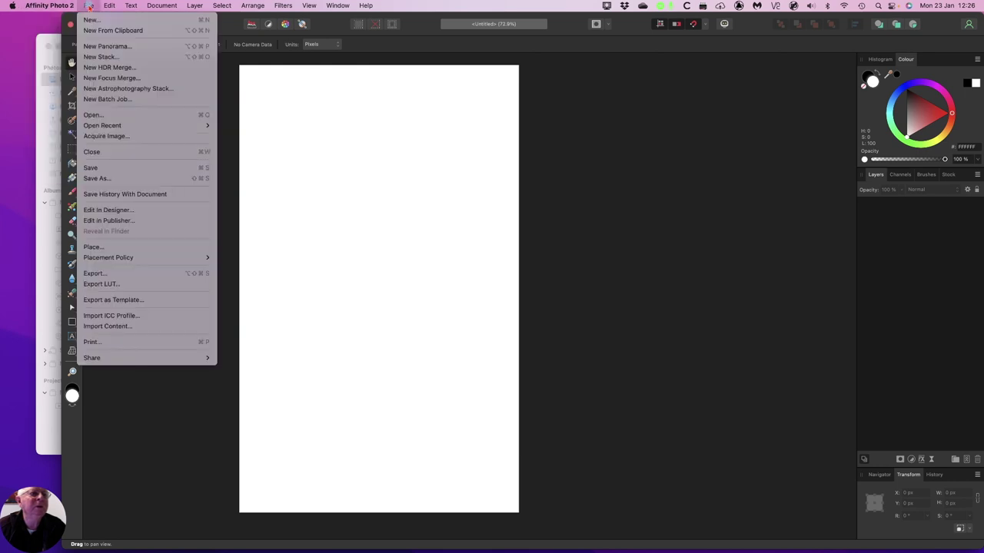
left_click(110, 179)
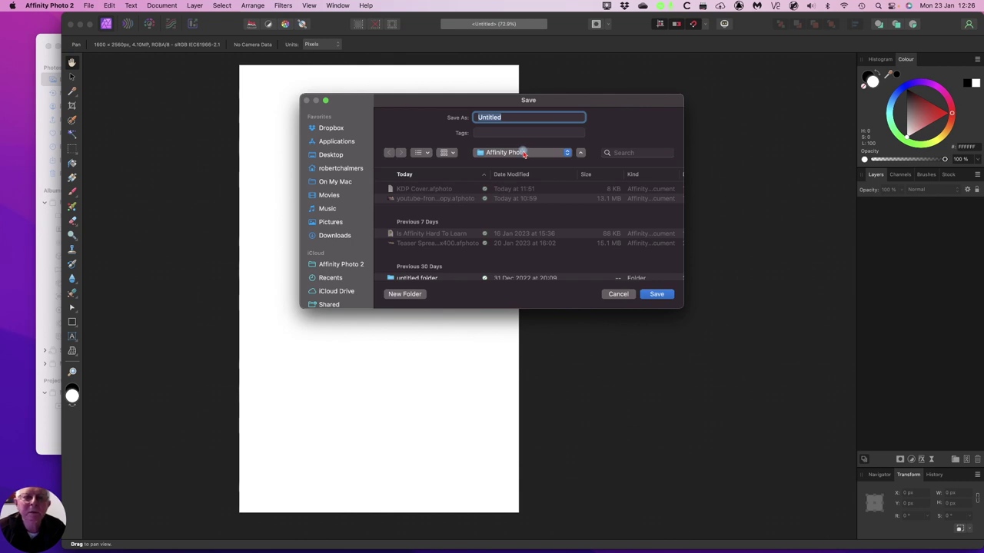
Choose the Dropbox > Affinity Photo folder as the save location
left_click(324, 129)
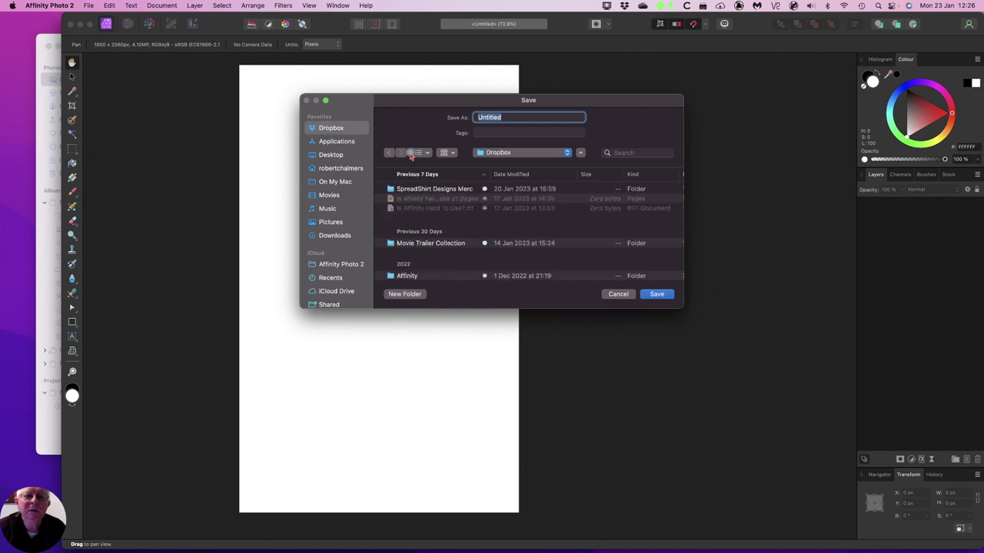
scroll(461, 229, "down", 4)
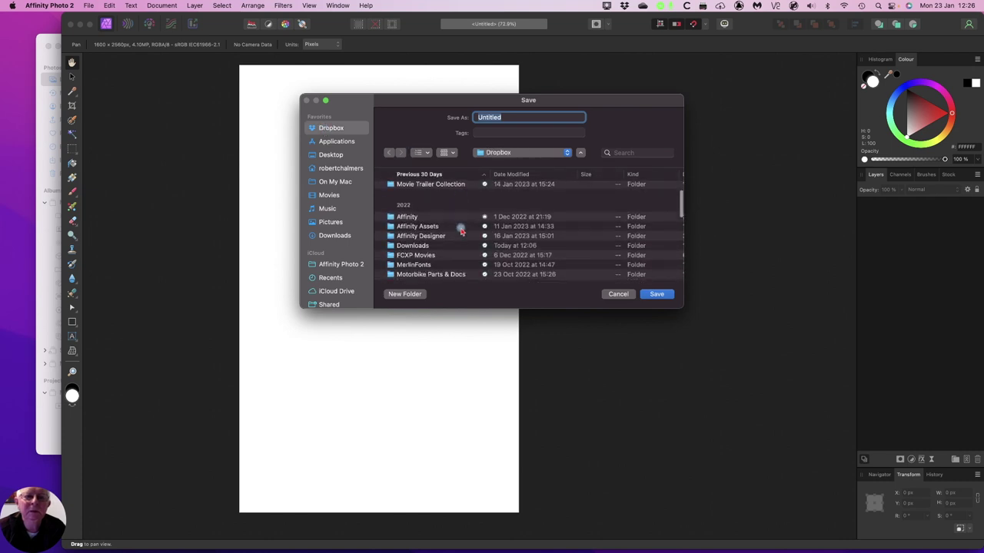
scroll(453, 236, "down", 5)
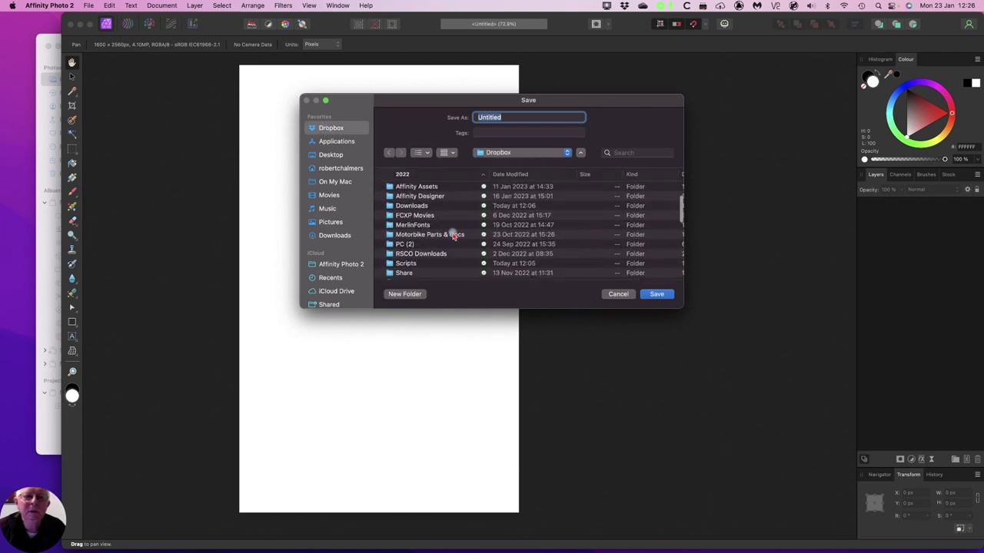
scroll(453, 236, "down", 6)
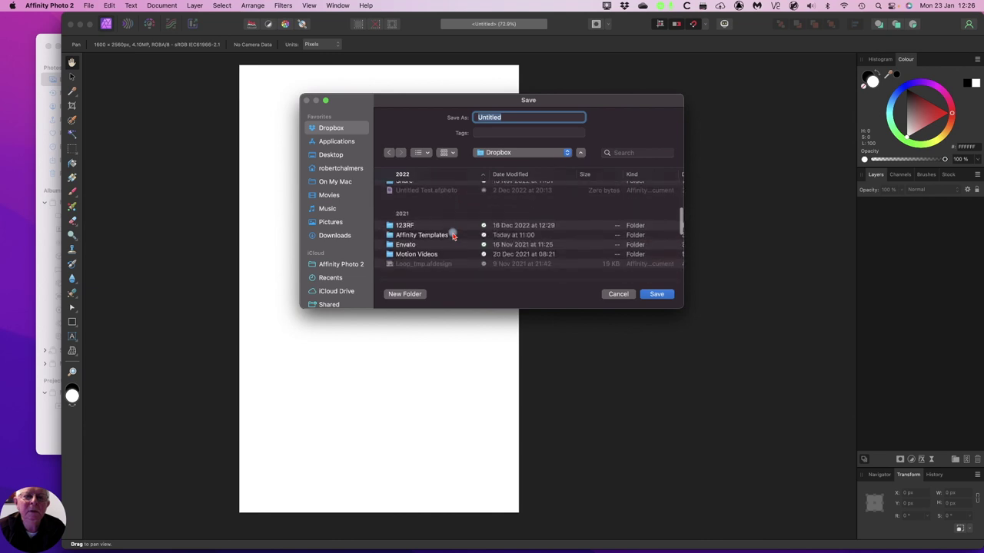
scroll(454, 236, "down", 5)
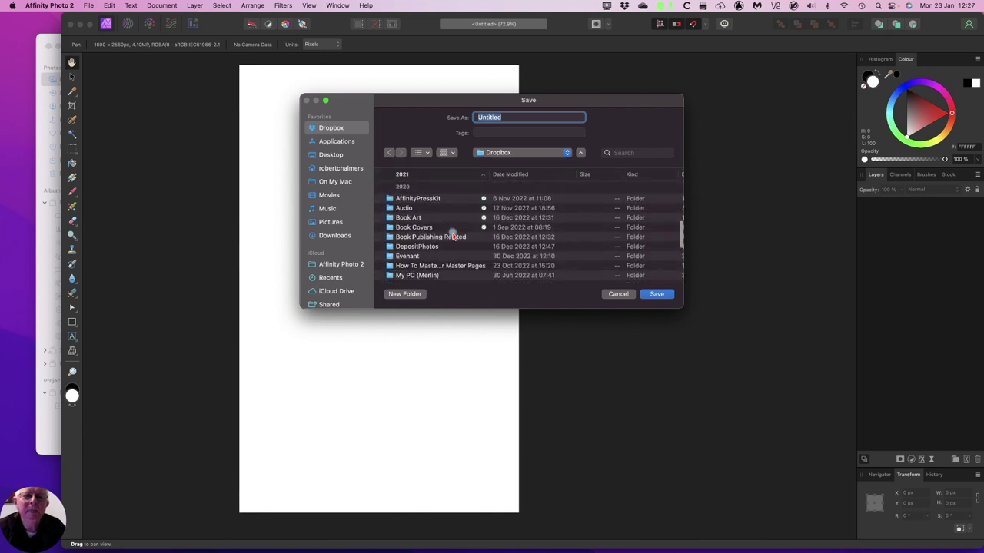
scroll(453, 236, "down", 4)
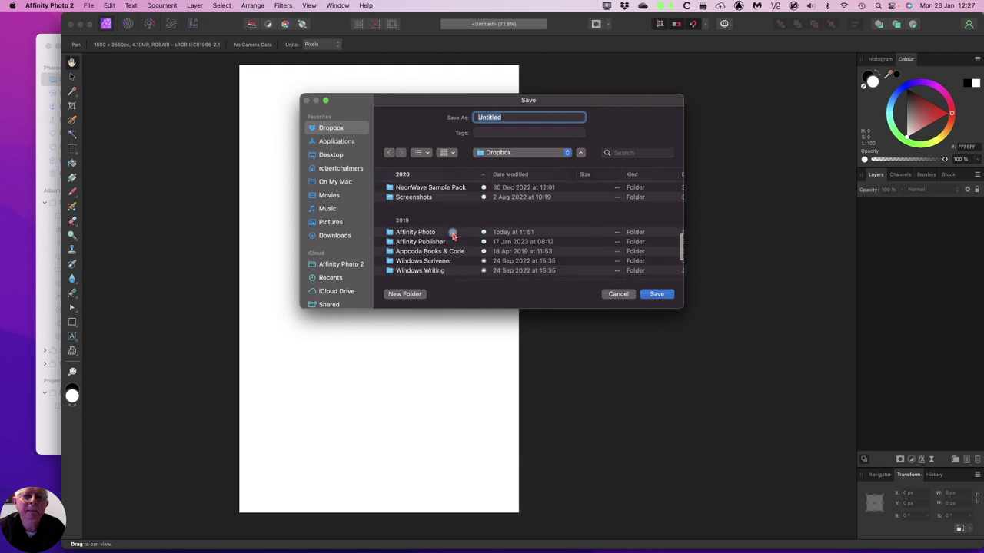
left_click(405, 243)
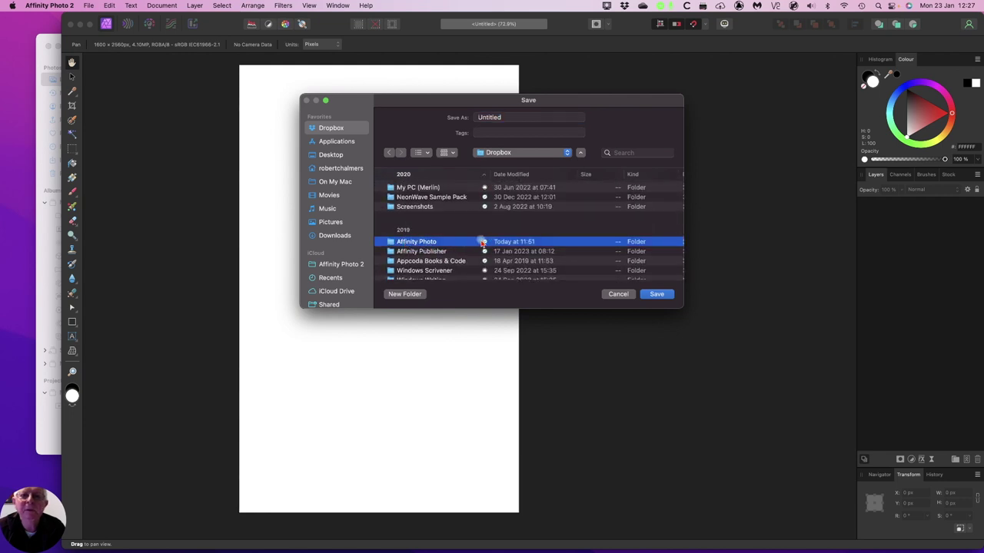
Name the file 'KDP Cover', save it, and replace the older file
left_click(507, 115)
left_click_drag(508, 116, 477, 117)
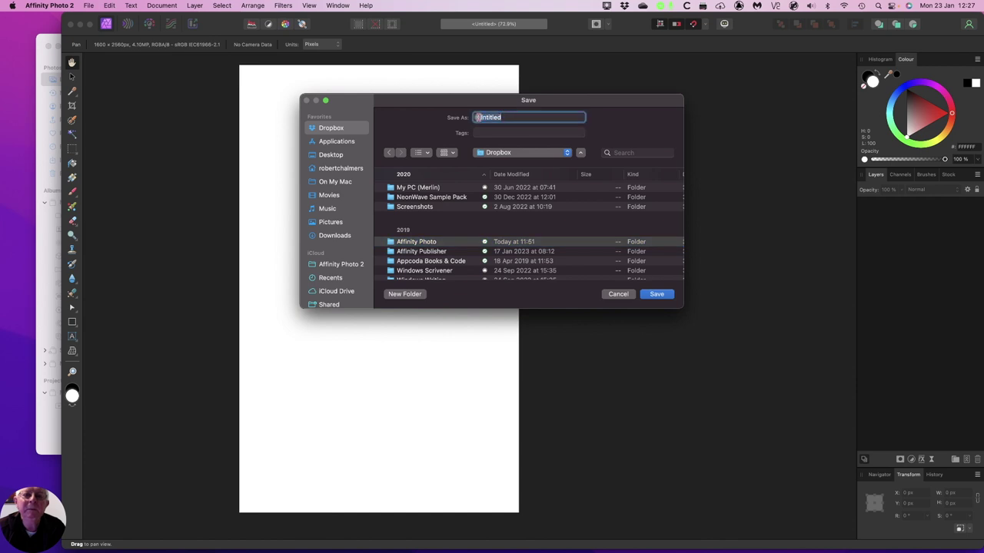
key("BackSpace")
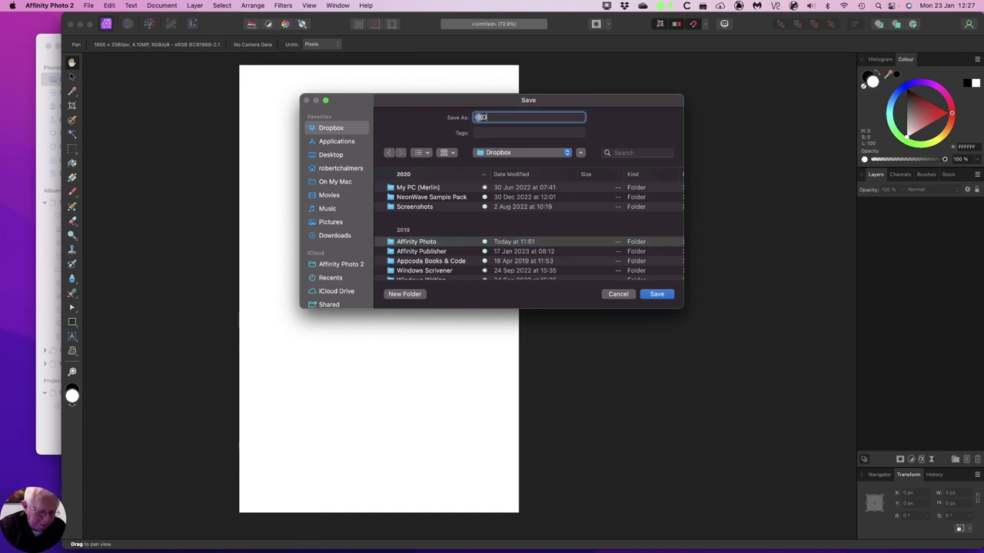
type("KDP Cover")
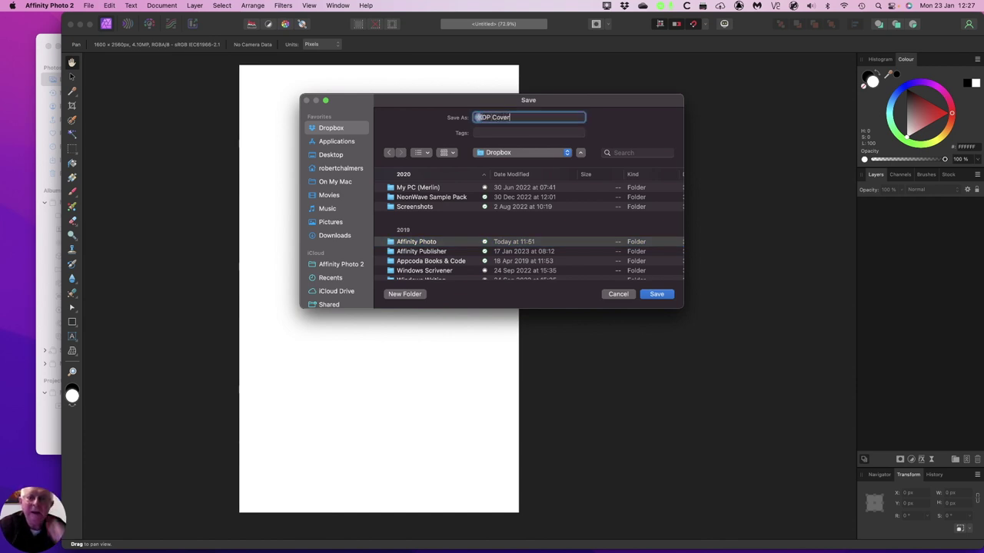
left_click(657, 294)
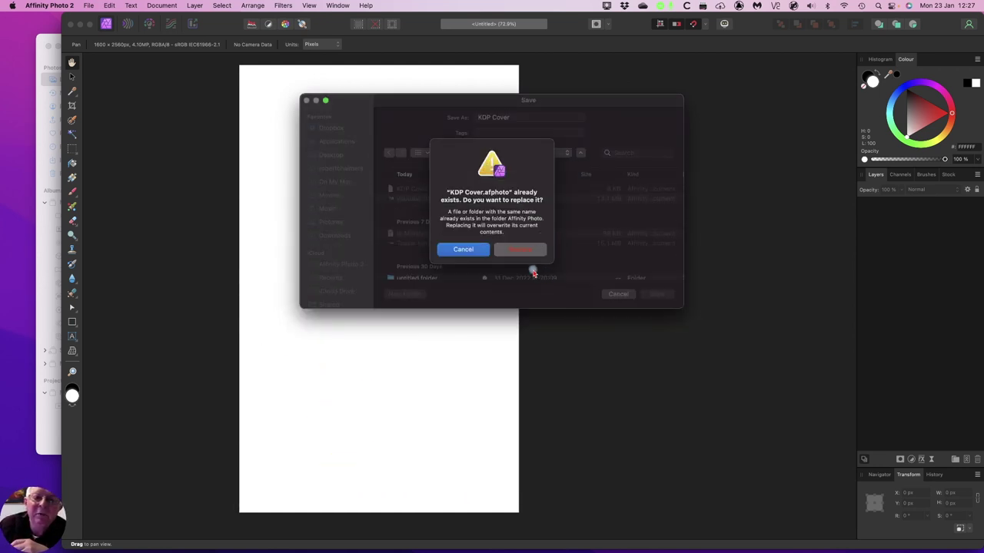
left_click(515, 251)
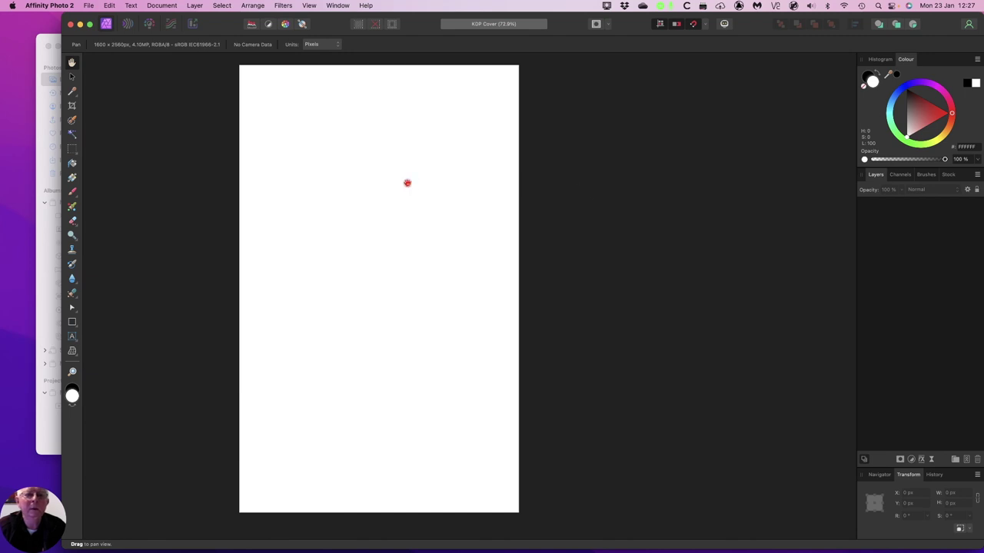
Select the Move tool before switching to the Windows copy of Affinity Photo
left_click(71, 78)
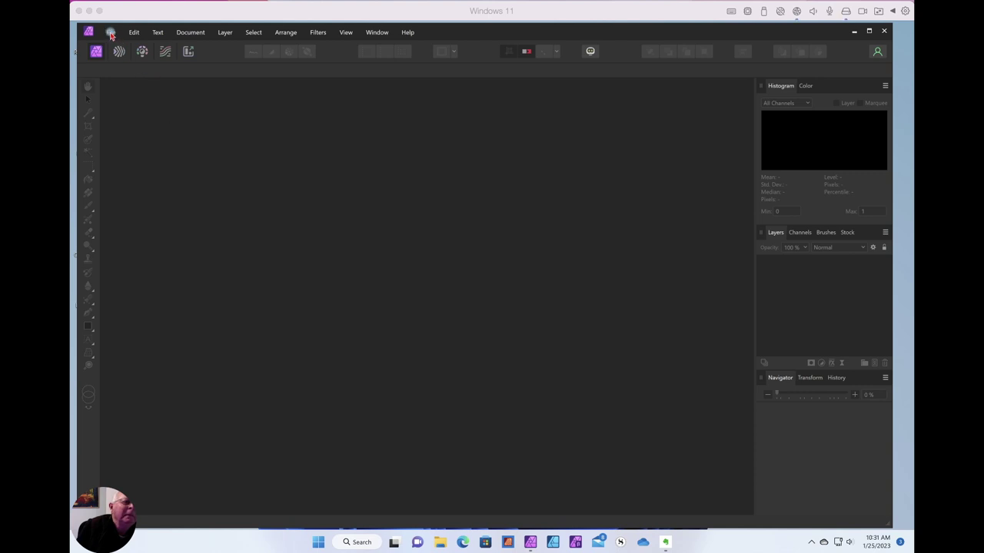
Open File > New on the Windows 11 machine and browse the preset categories
left_click(110, 32)
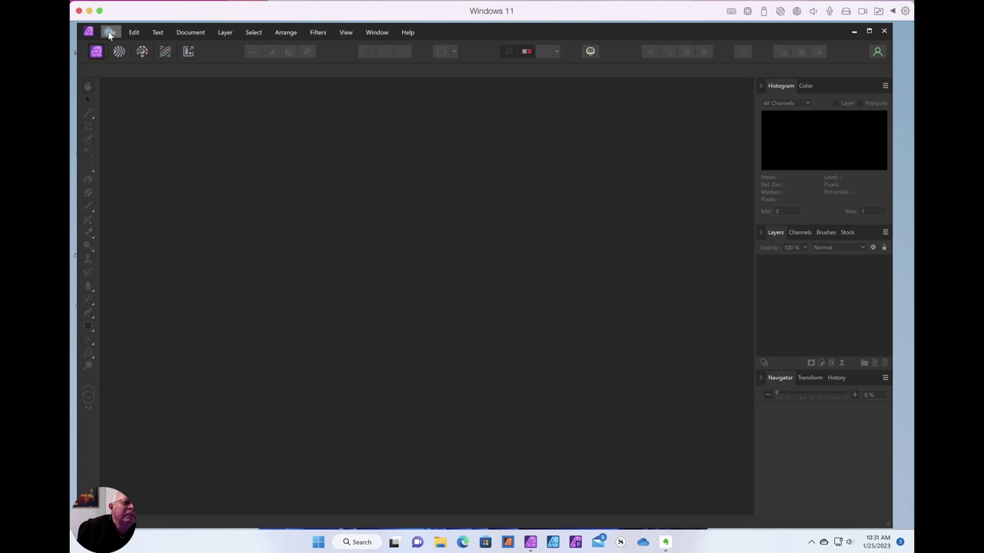
left_click(110, 32)
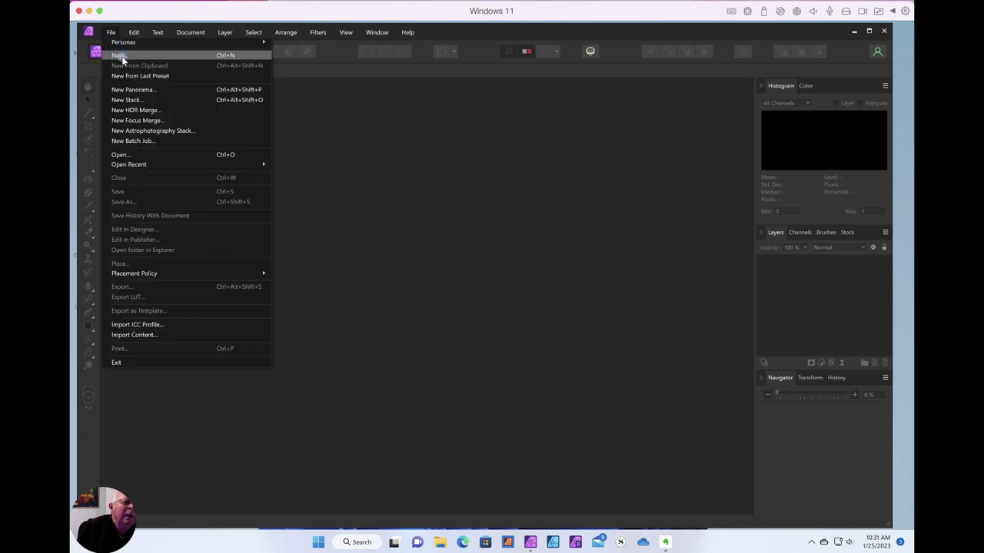
left_click(122, 55)
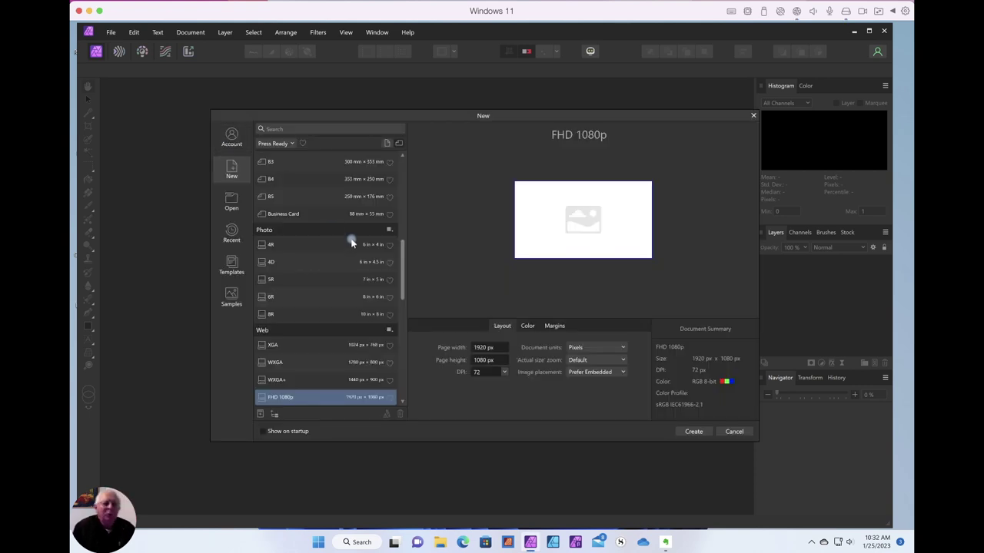
scroll(350, 245, "down", 10)
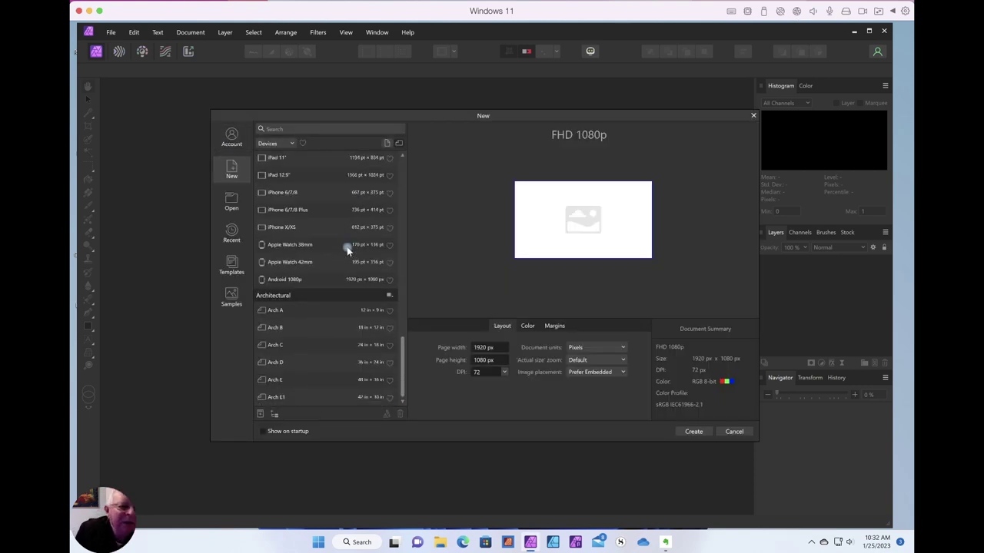
scroll(347, 249, "up", 5)
scroll(346, 250, "down", 5)
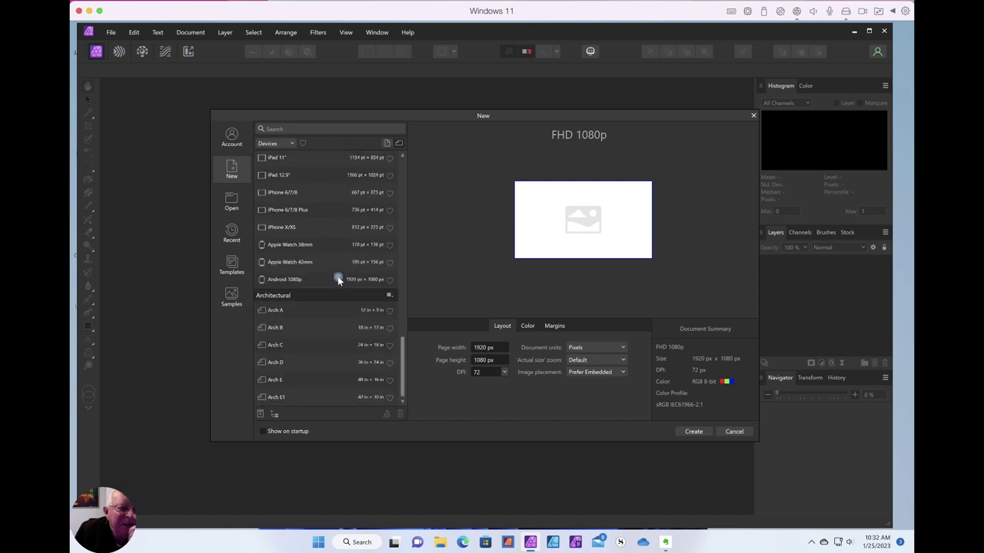
scroll(337, 278, "up", 10)
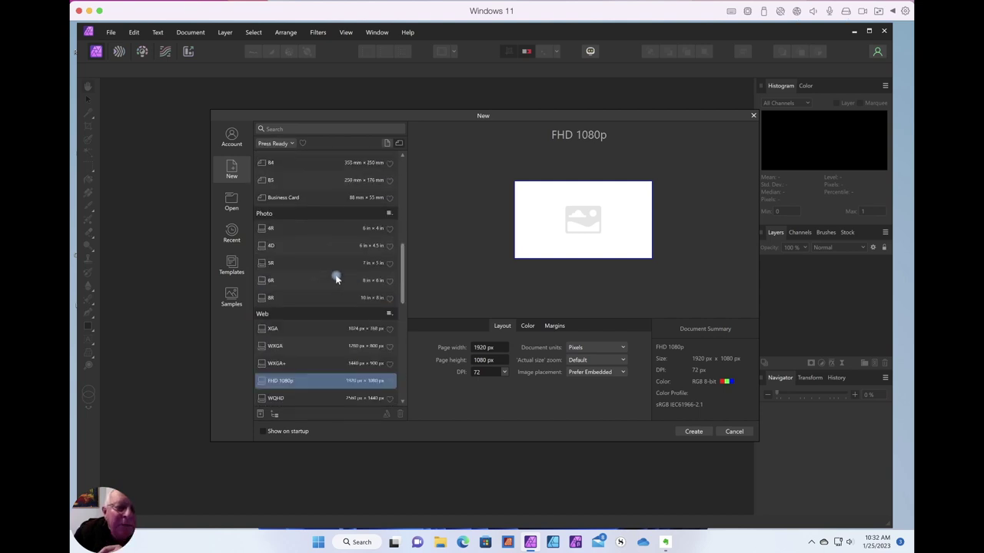
scroll(335, 278, "up", 3)
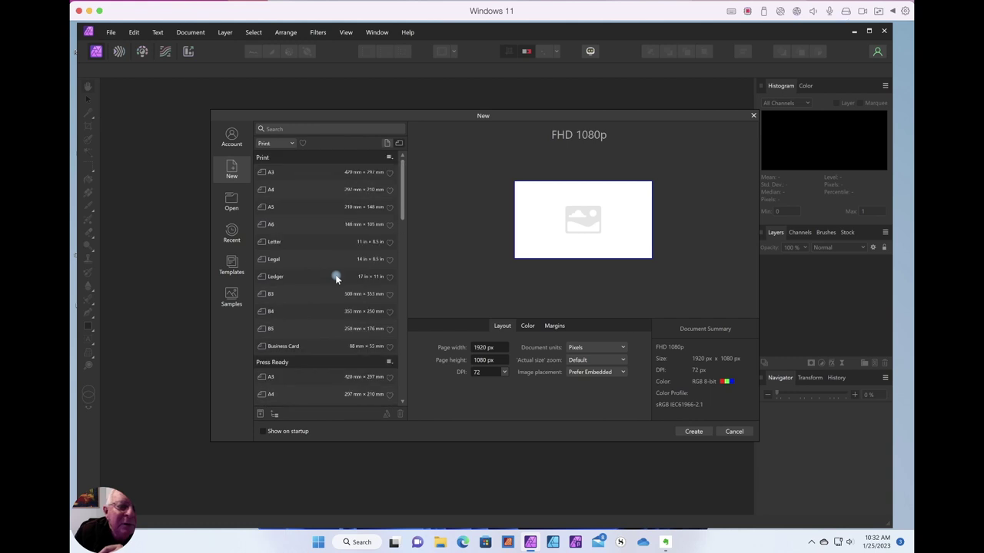
scroll(336, 279, "down", 12)
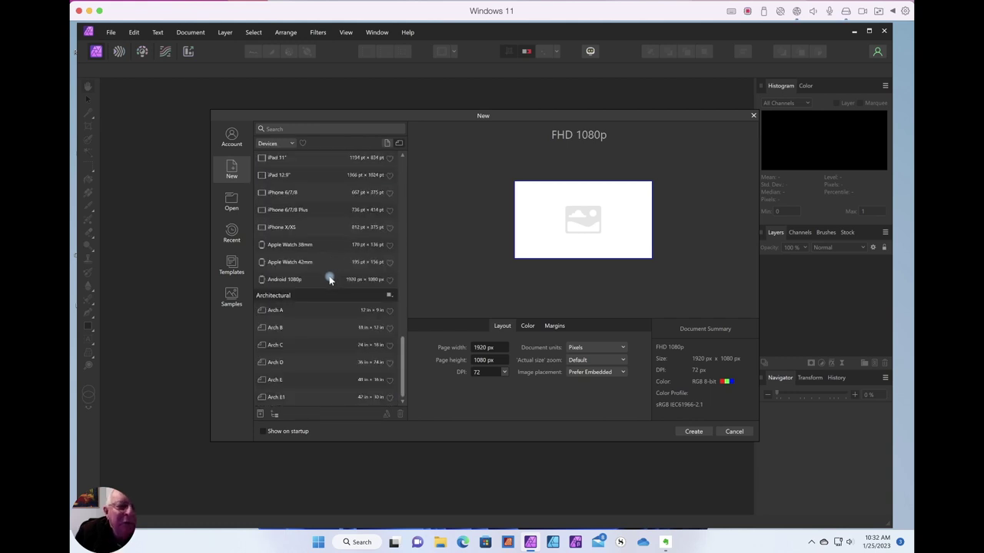
scroll(329, 279, "up", 12)
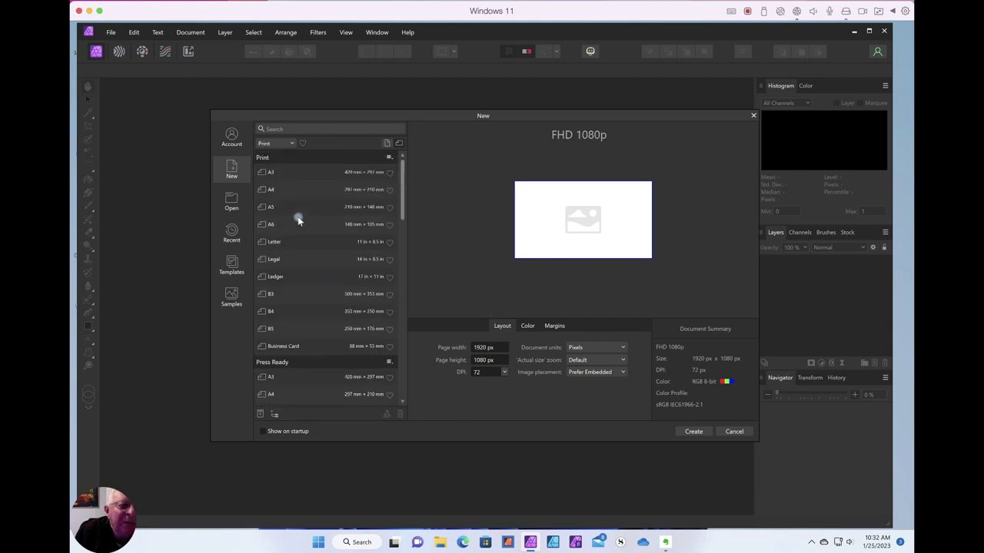
Start from the A4 preset, switch units to Pixels, and set 72 DPI
left_click(281, 193)
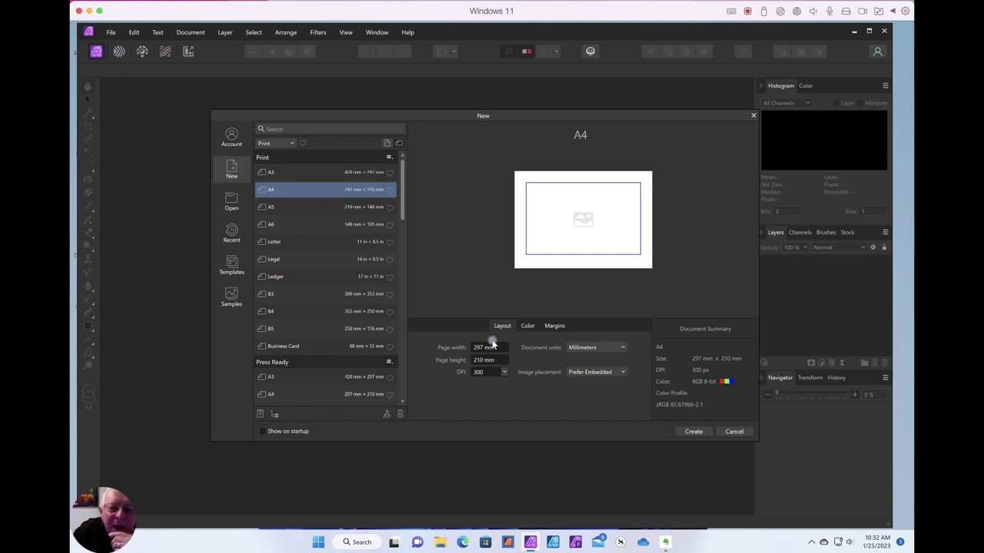
scroll(489, 351, "down", 1)
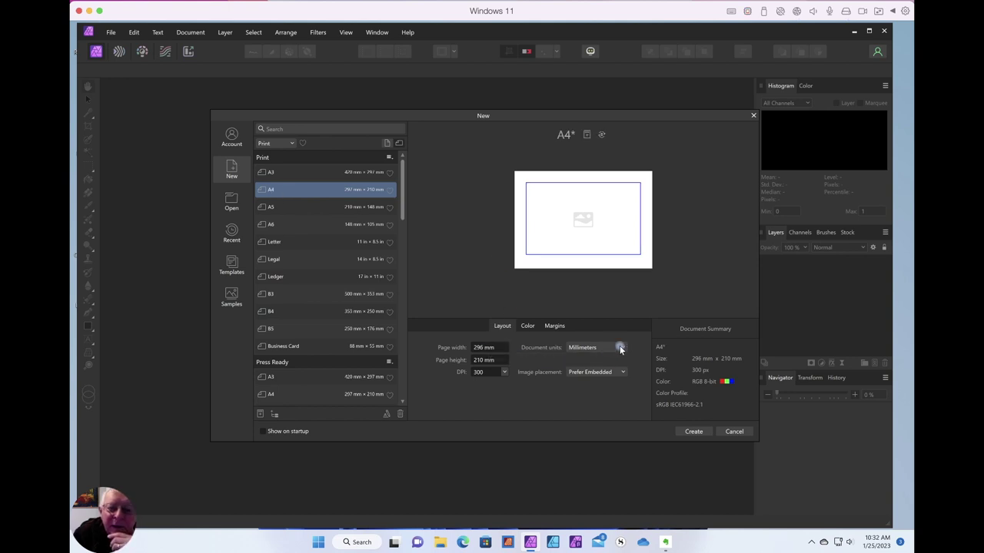
scroll(619, 349, "up", 1)
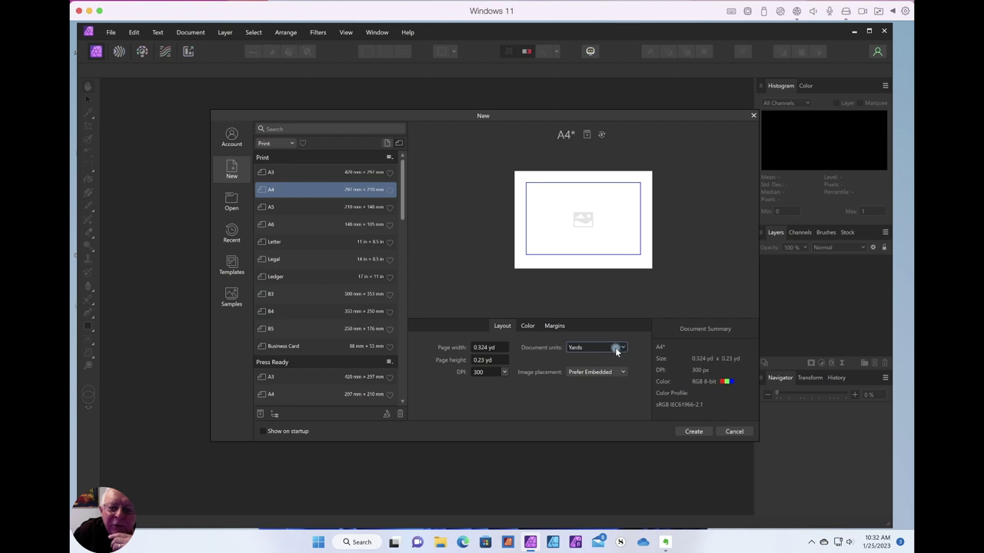
scroll(615, 349, "down", 1)
scroll(595, 348, "down", 1)
scroll(594, 348, "down", 1)
left_click(594, 348)
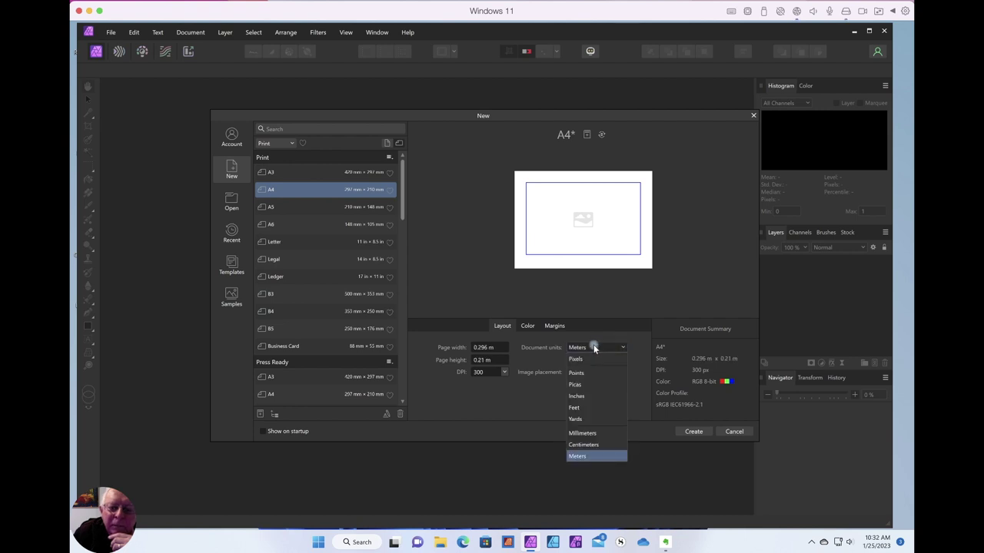
left_click(578, 359)
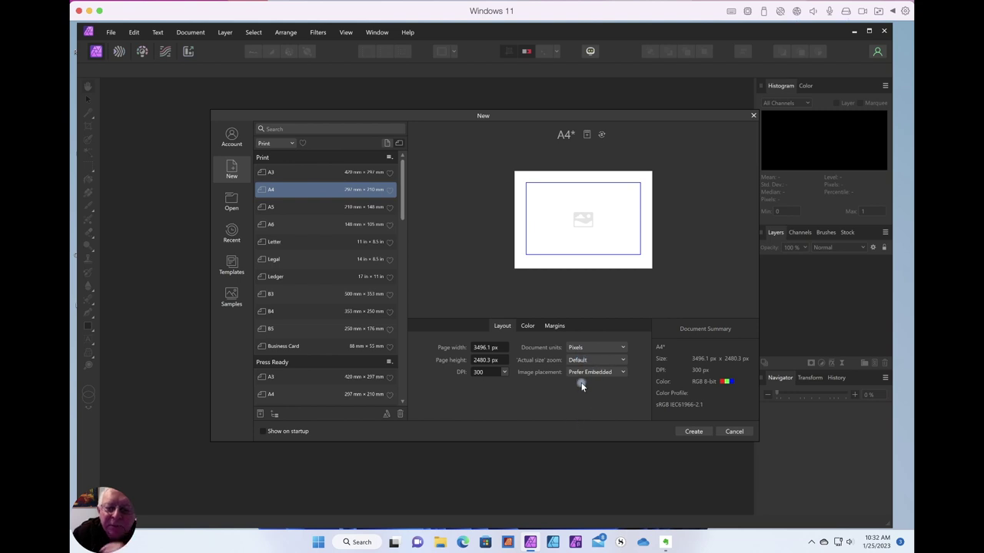
left_click(493, 372)
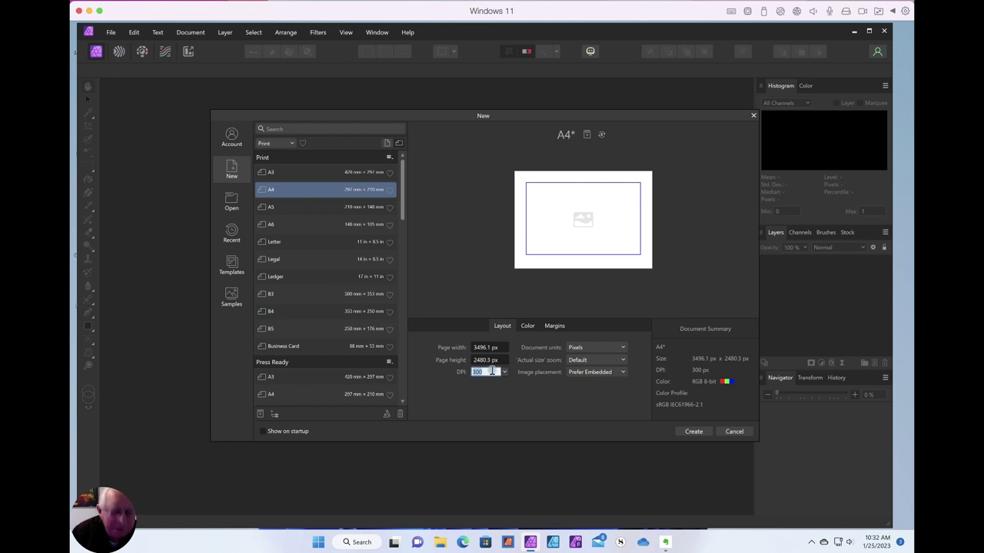
type("72")
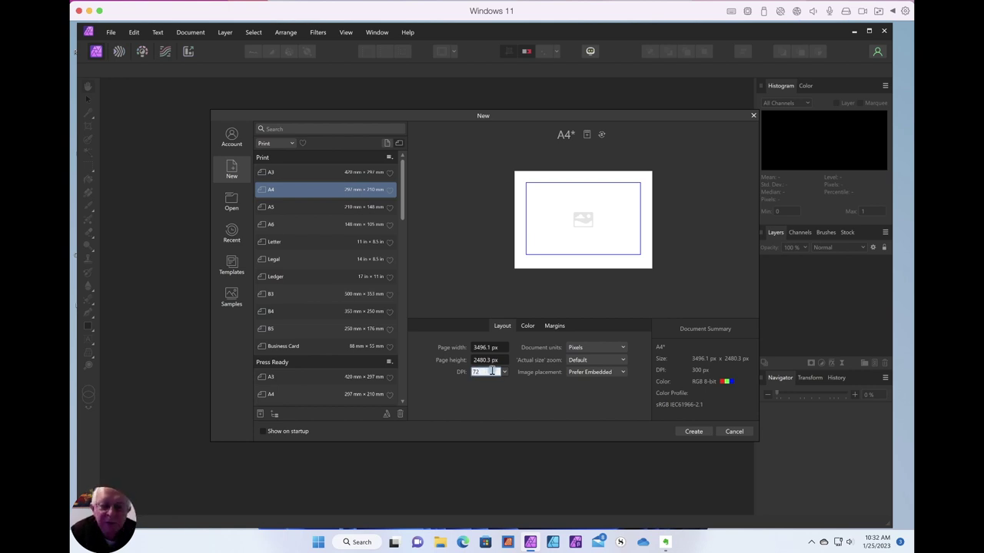
key("Tab")
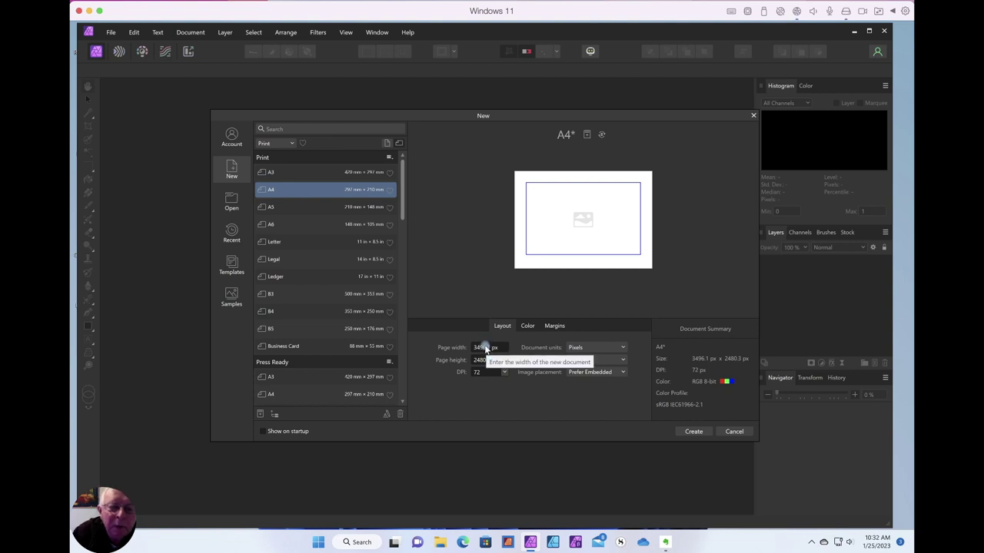
Set the page width to 1600 px and height to 2480 px
left_click(484, 347)
type("2")
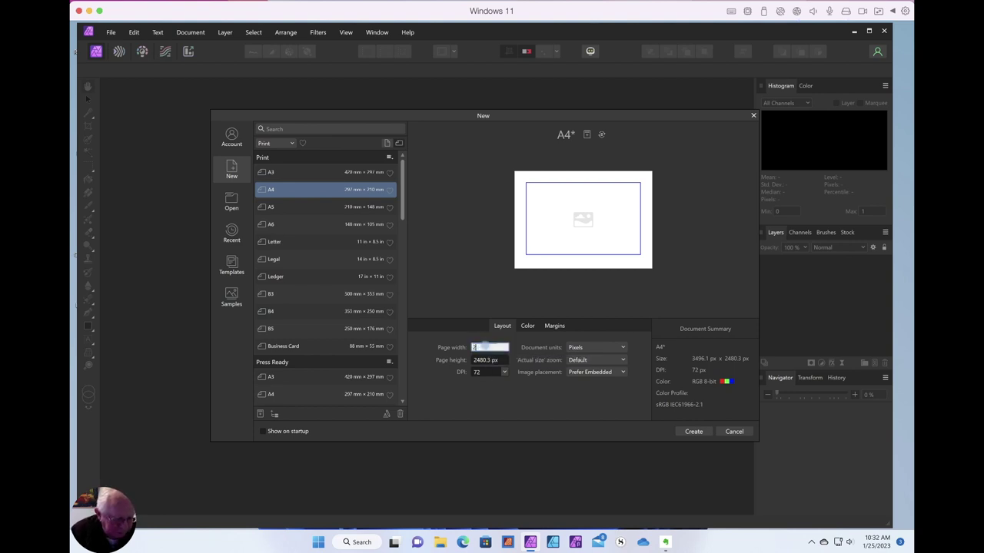
type("560")
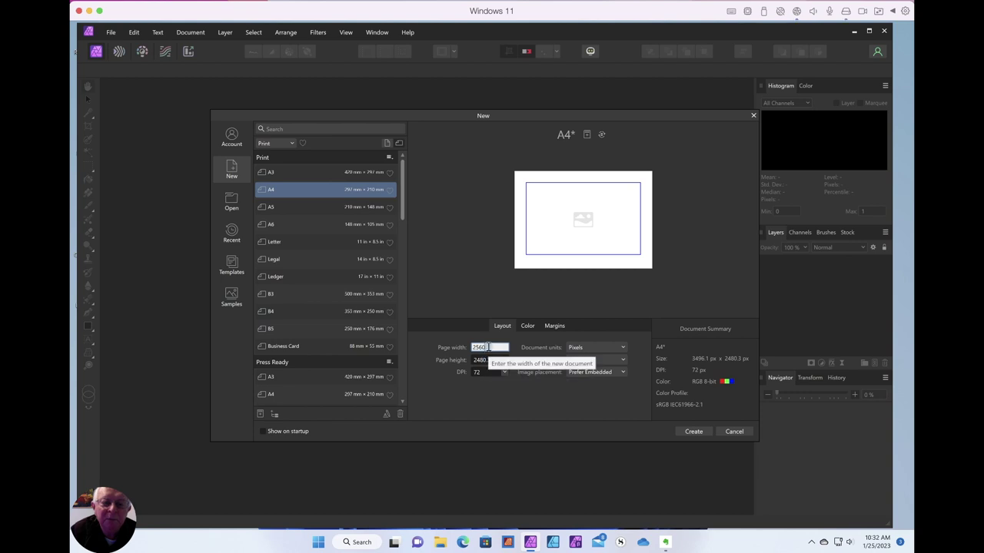
left_click_drag(487, 349, 470, 350)
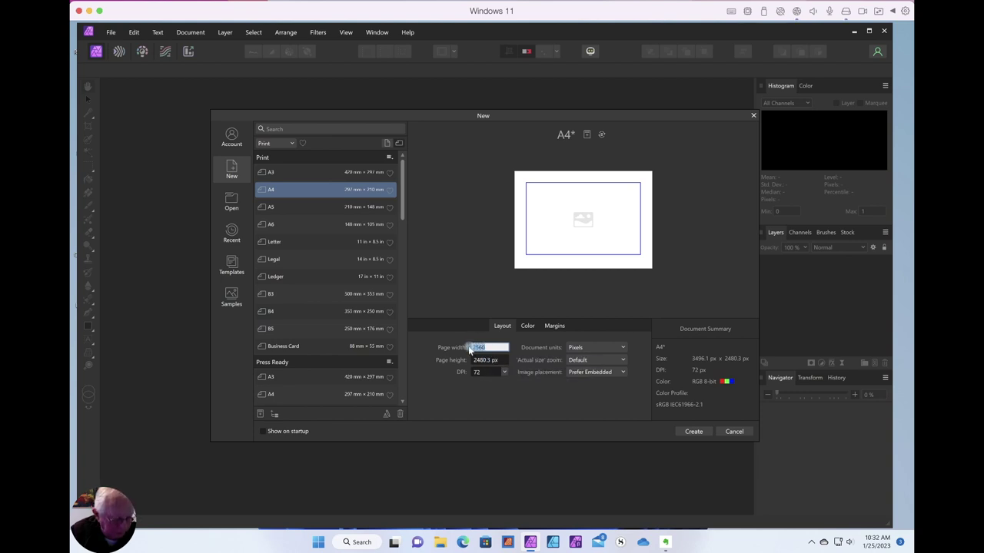
type("16")
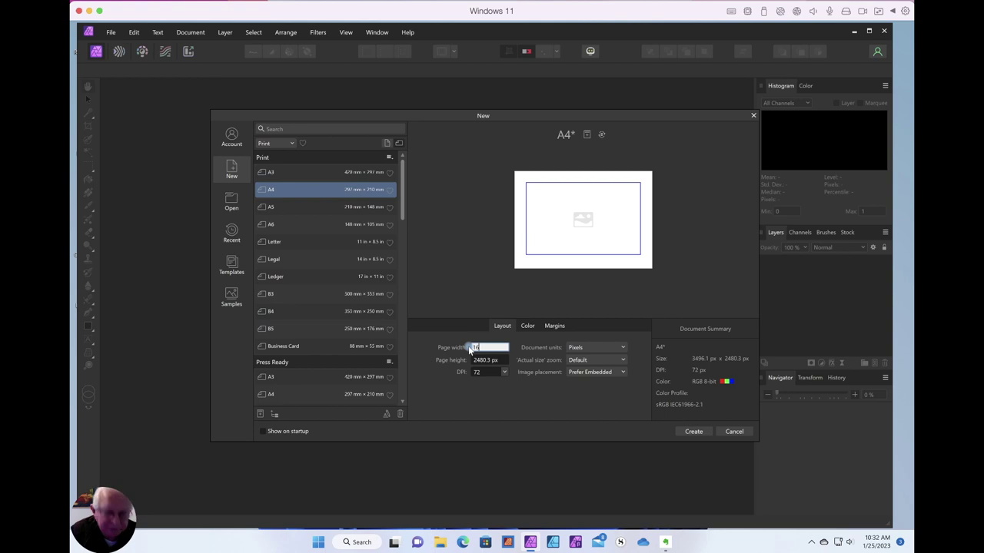
type("00")
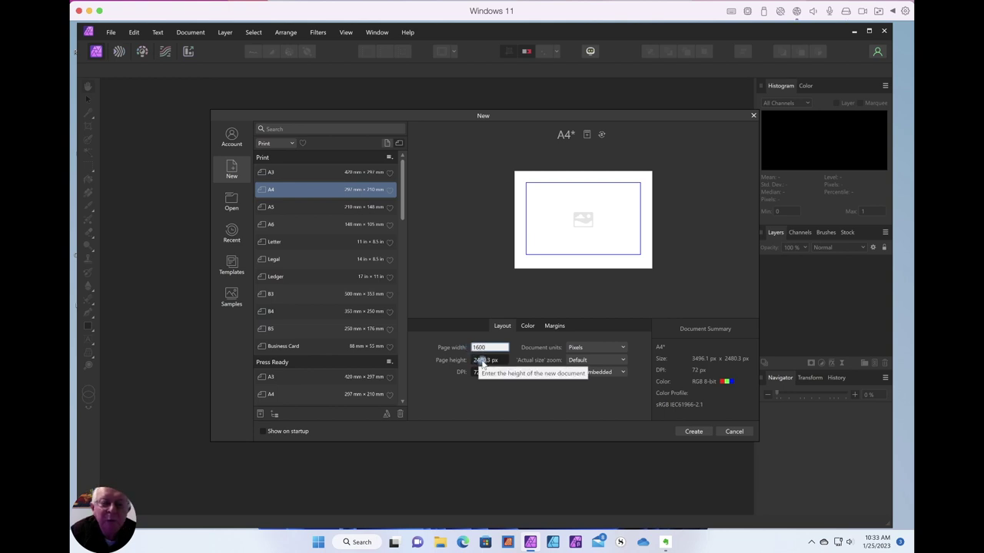
key("Tab")
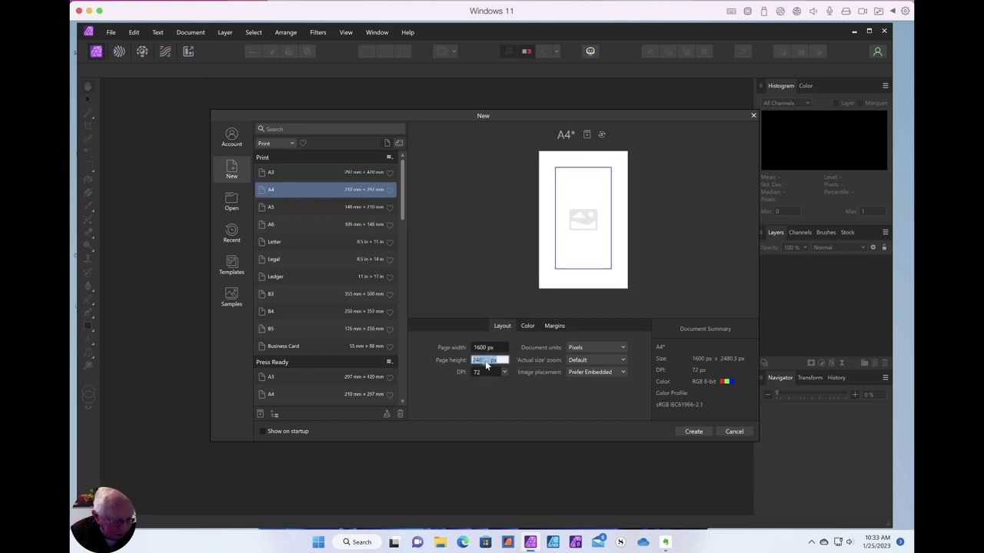
type("2480")
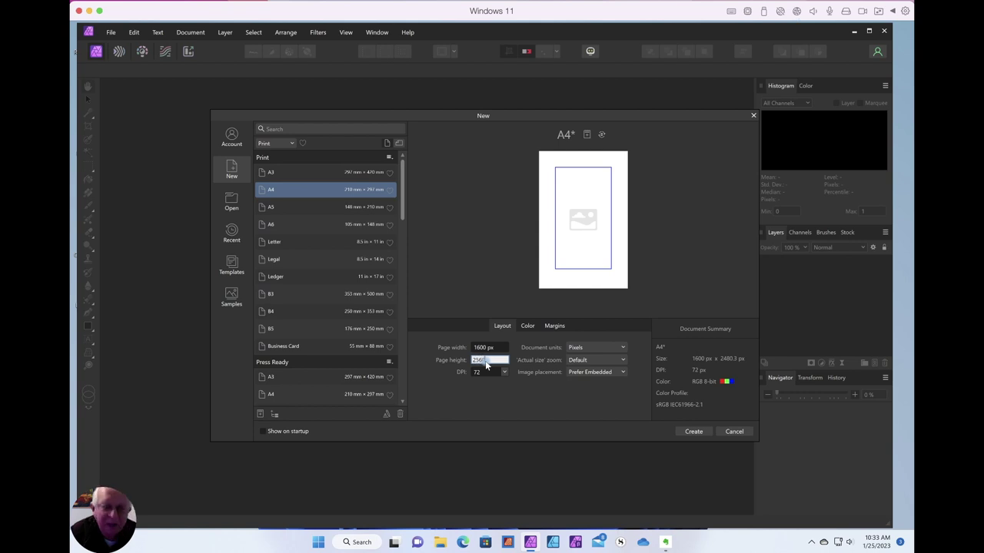
key("Tab")
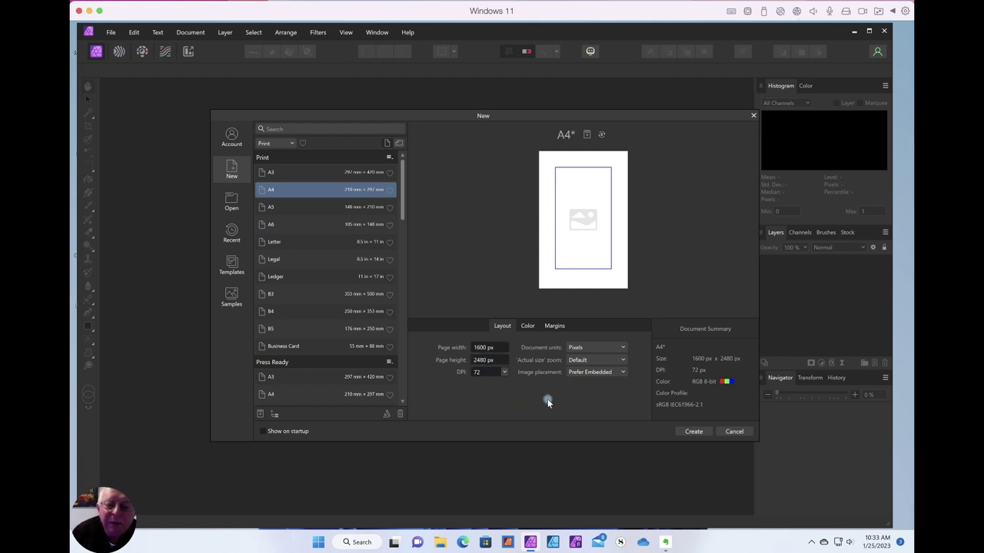
left_click(526, 326)
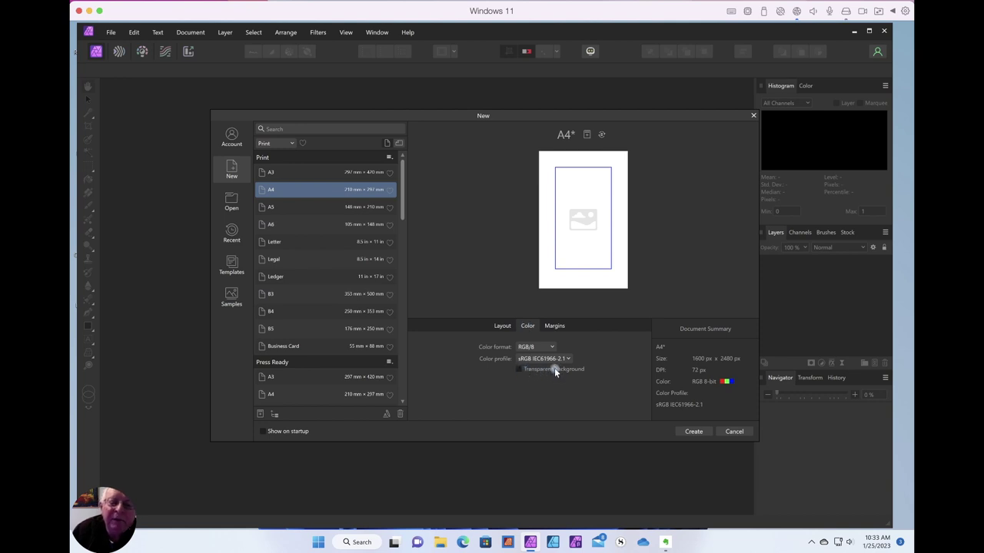
Uncheck Include margins in the Margins settings, then return to Layout
left_click(530, 347)
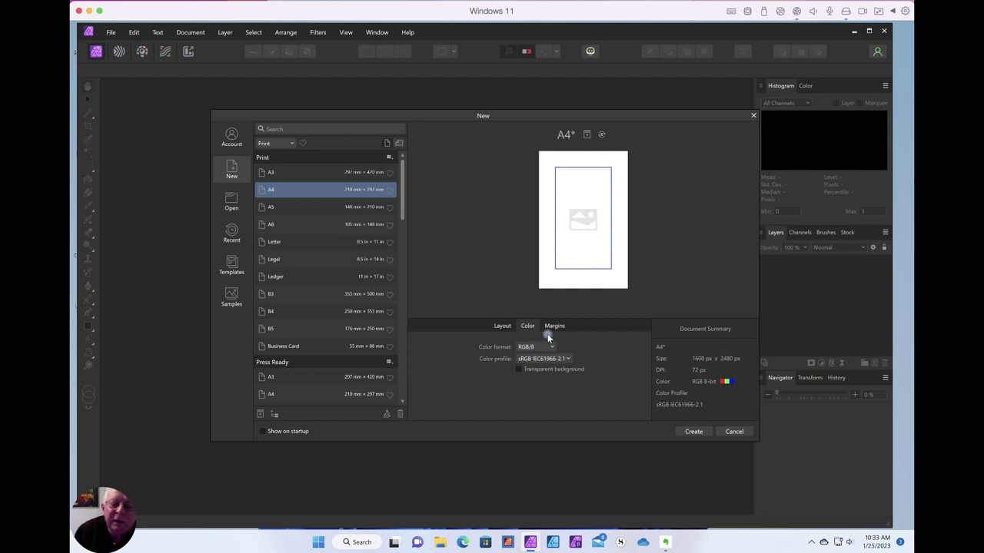
left_click(555, 326)
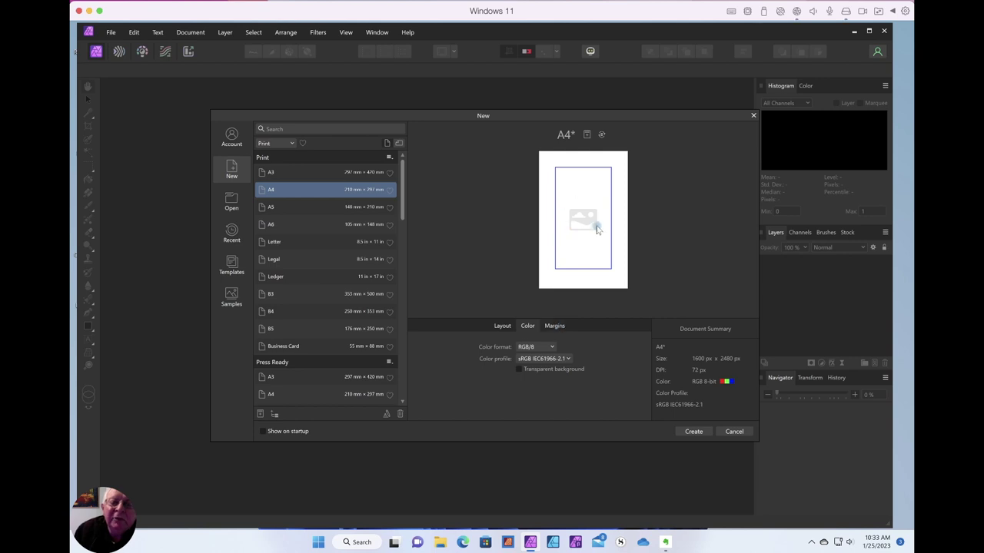
left_click(555, 325)
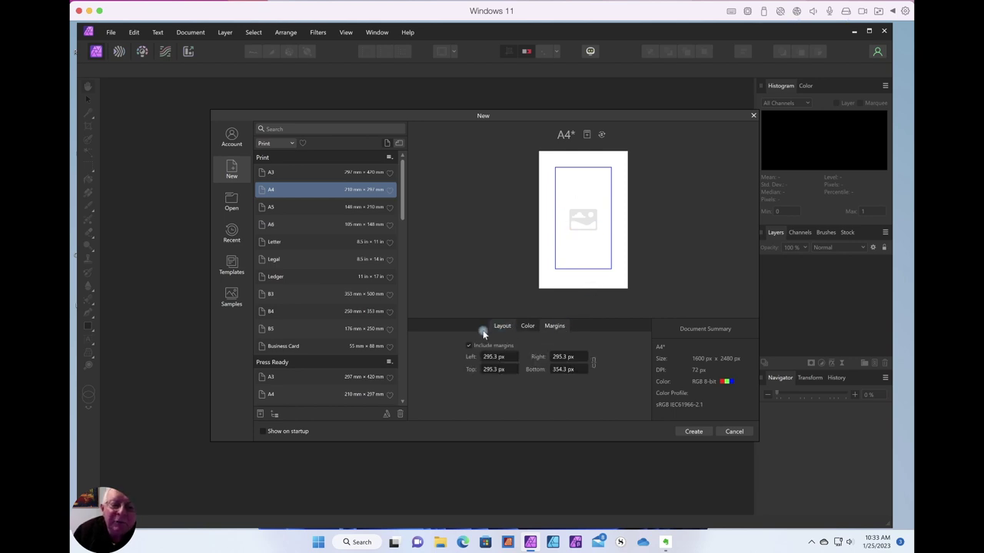
left_click(467, 346)
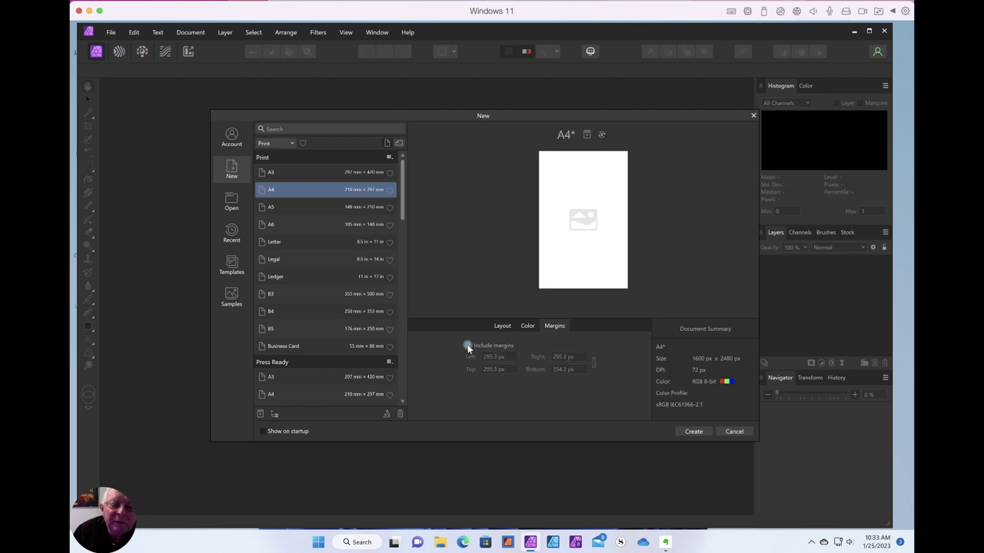
left_click(500, 327)
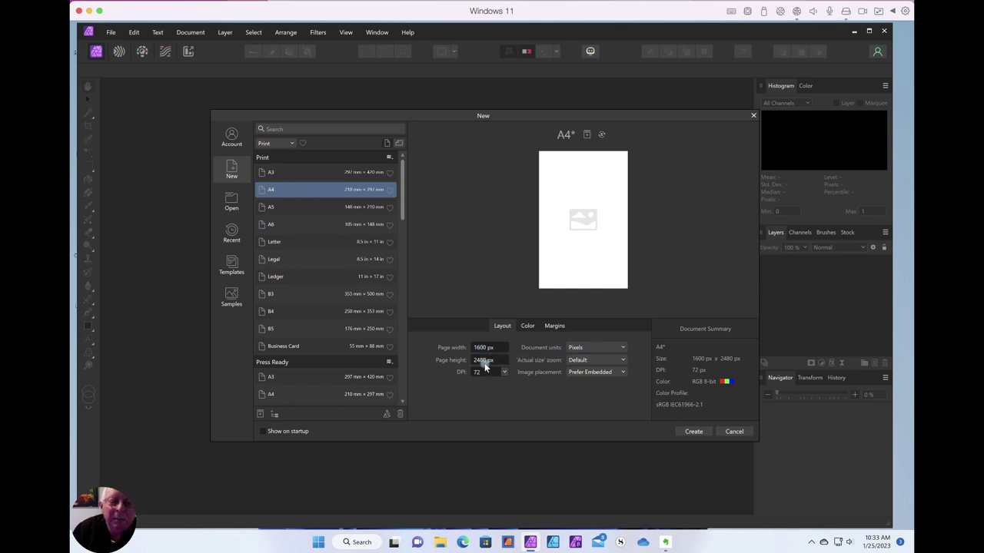
Change the page height from 2480 to 2560 px
left_click(483, 362)
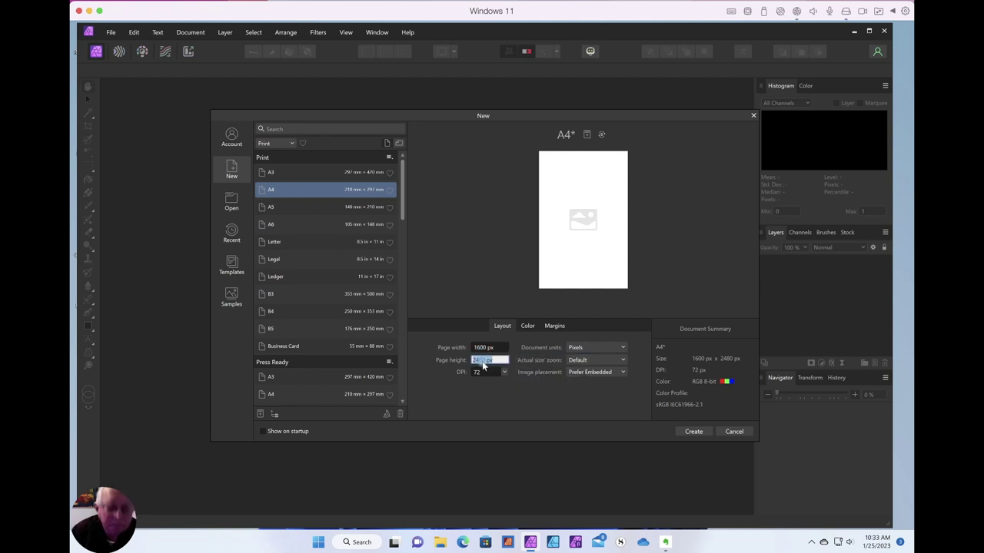
type("25")
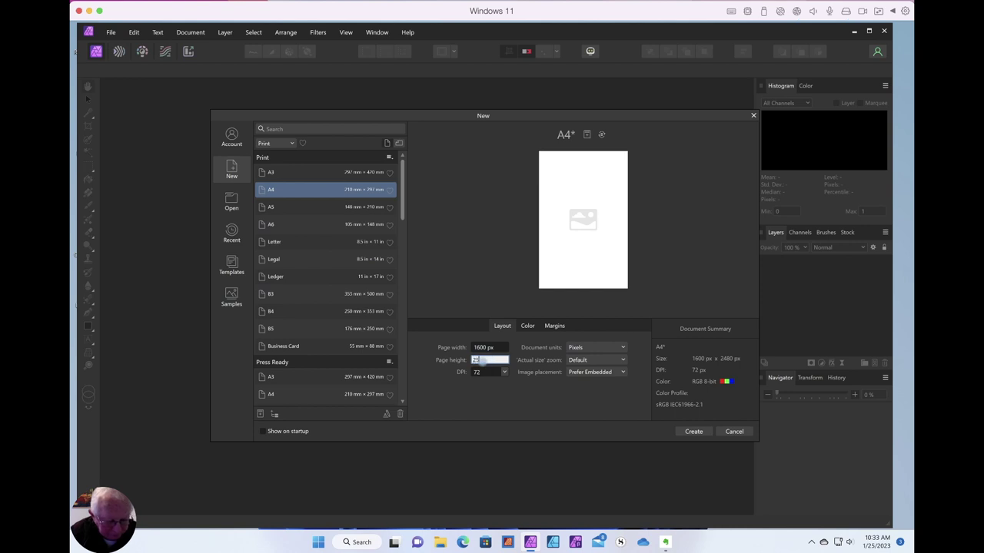
type("60")
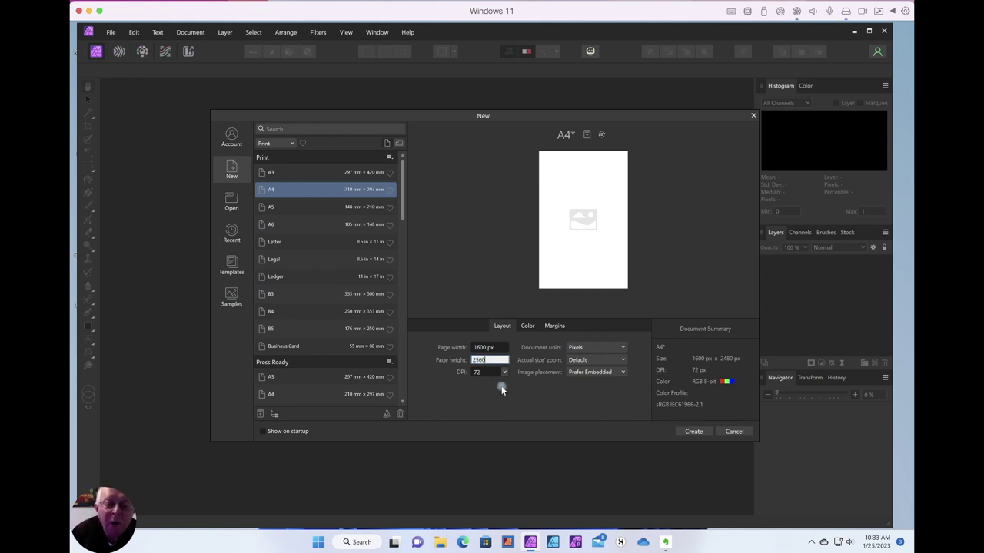
left_click(501, 347)
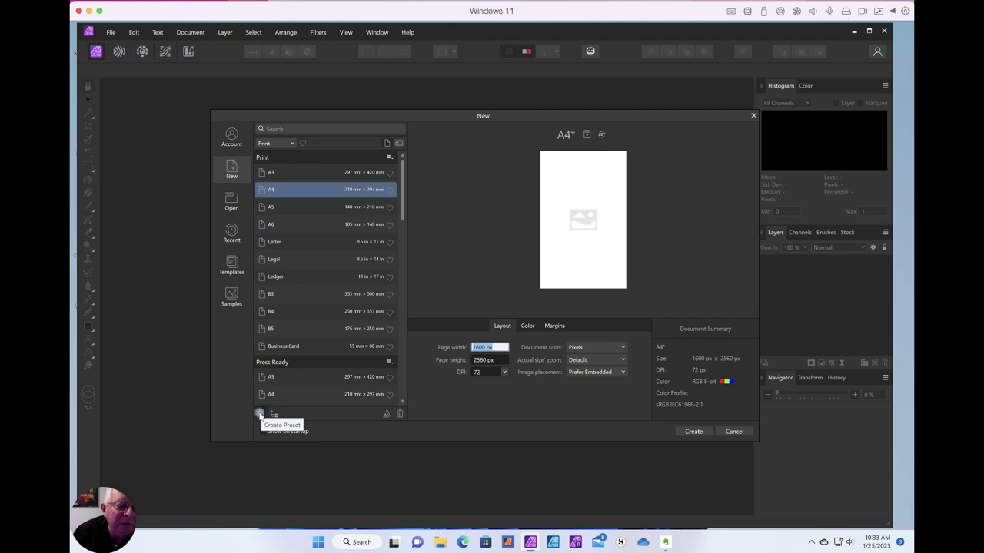
left_click(260, 415)
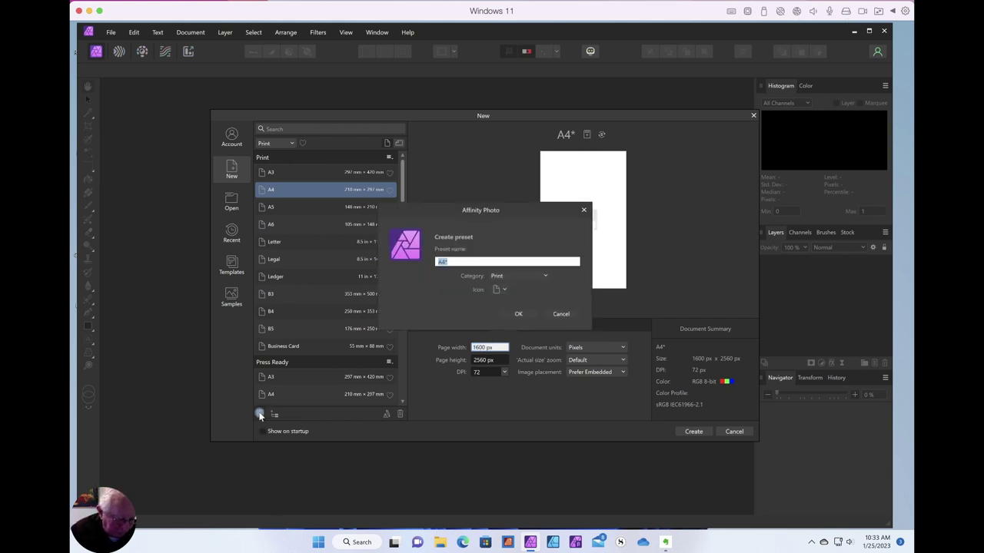
type("KDP ")
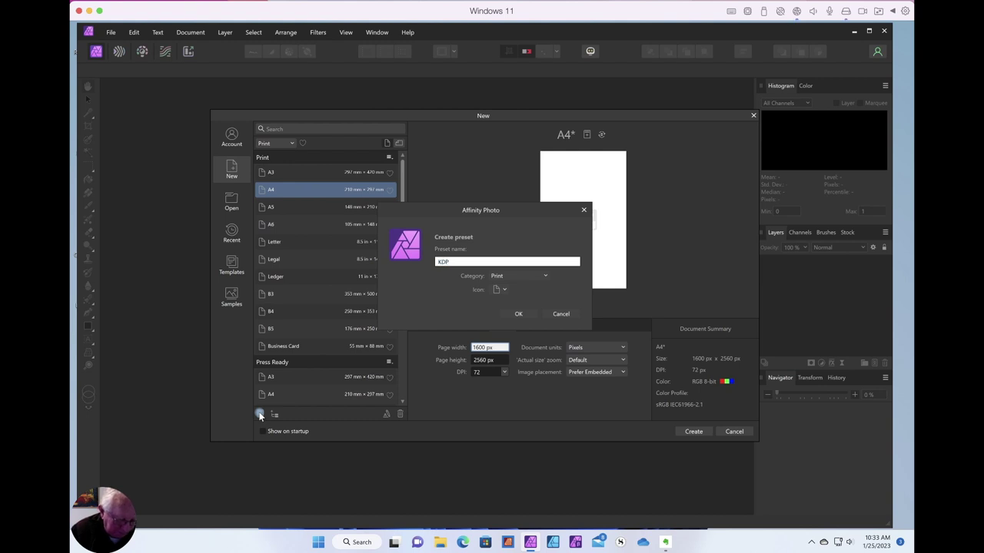
type("Cover")
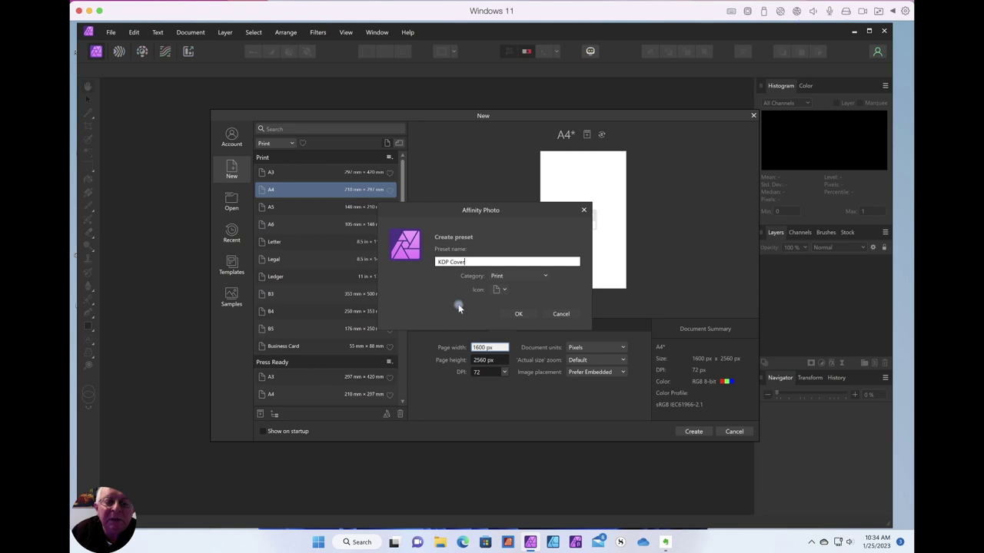
scroll(544, 275, "down", 1)
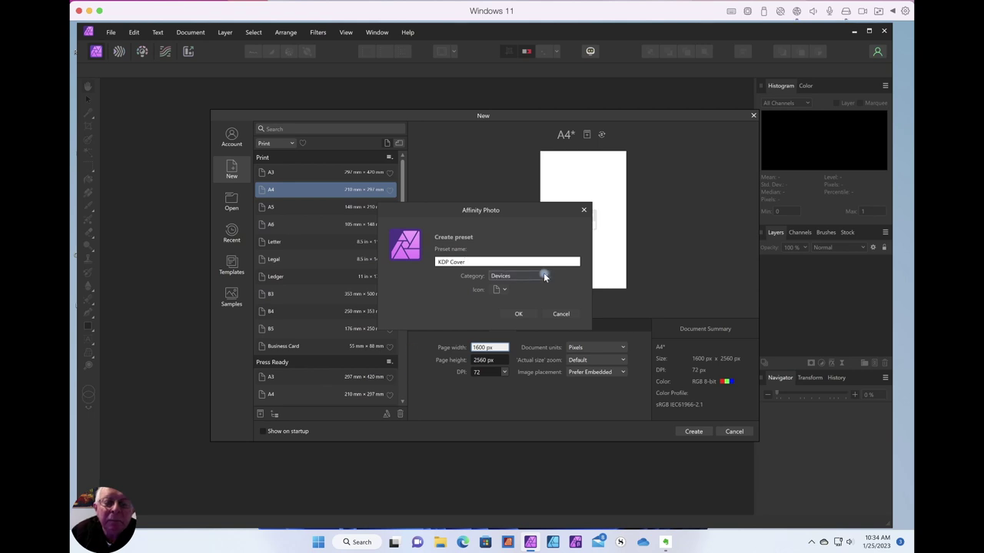
left_click(528, 278)
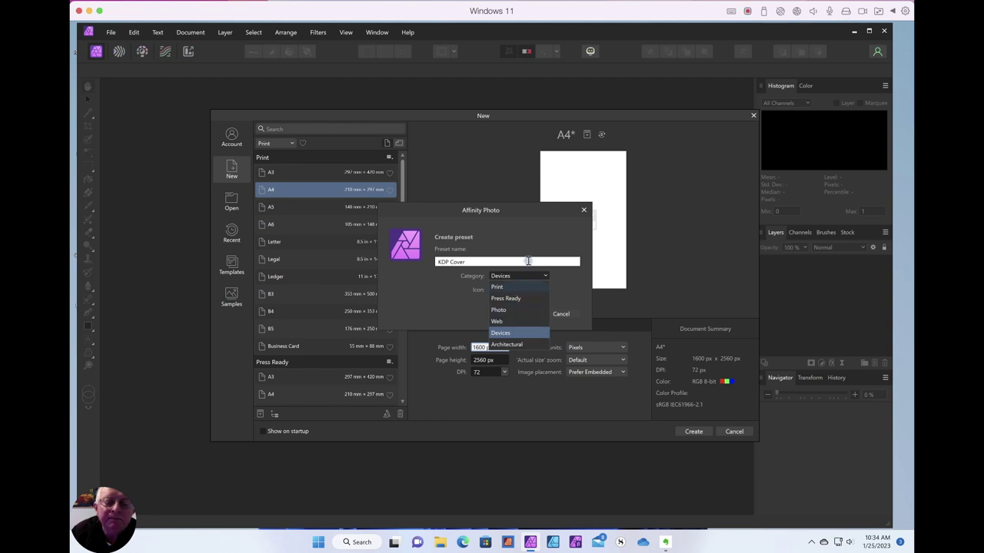
left_click(528, 262)
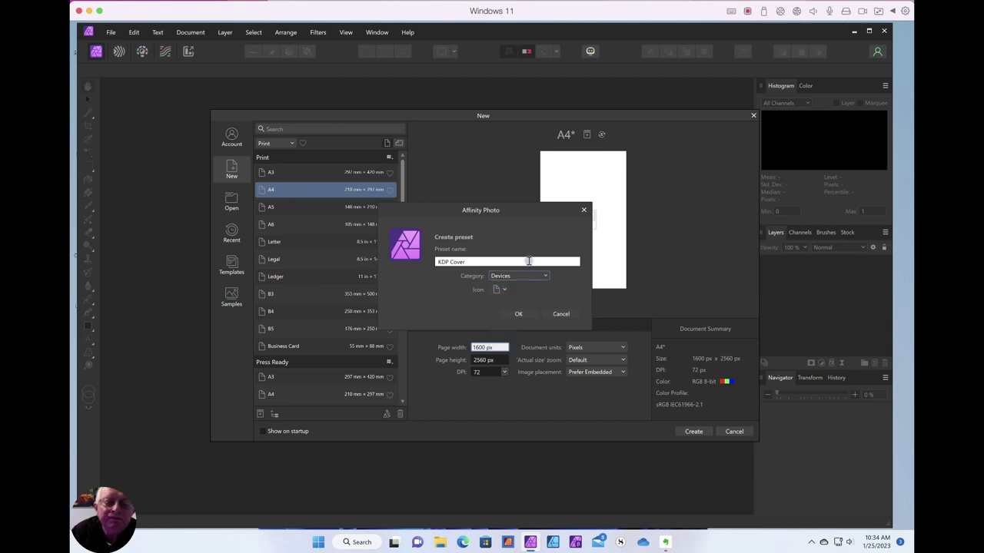
left_click(561, 315)
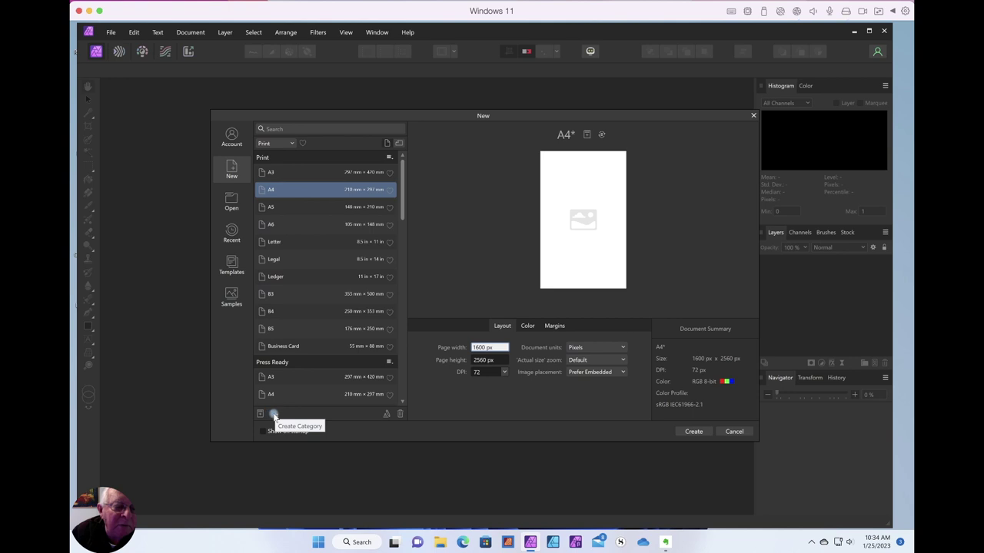
Create a preset category named 'My Presets' and scroll the list to the bottom to show it
left_click(274, 415)
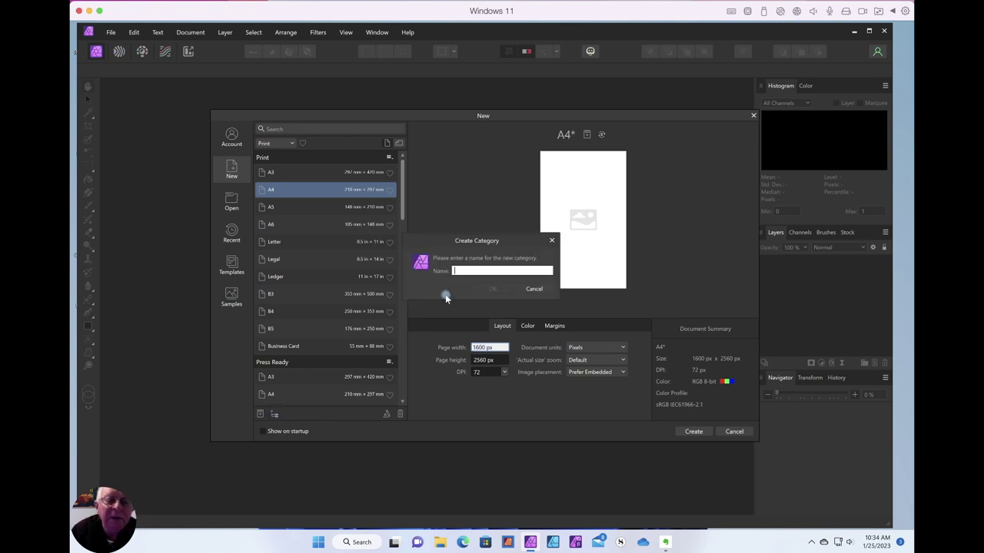
type("My")
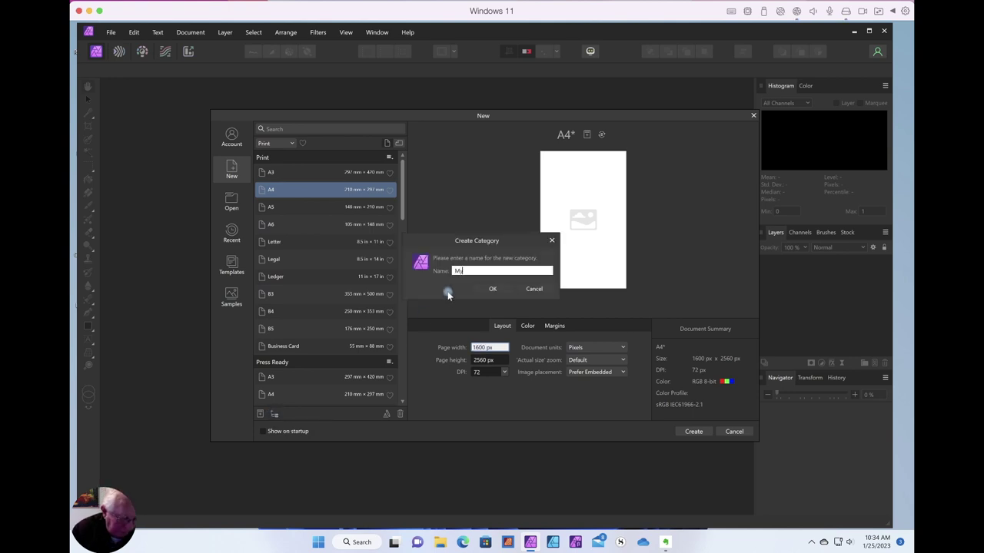
type(" Preset")
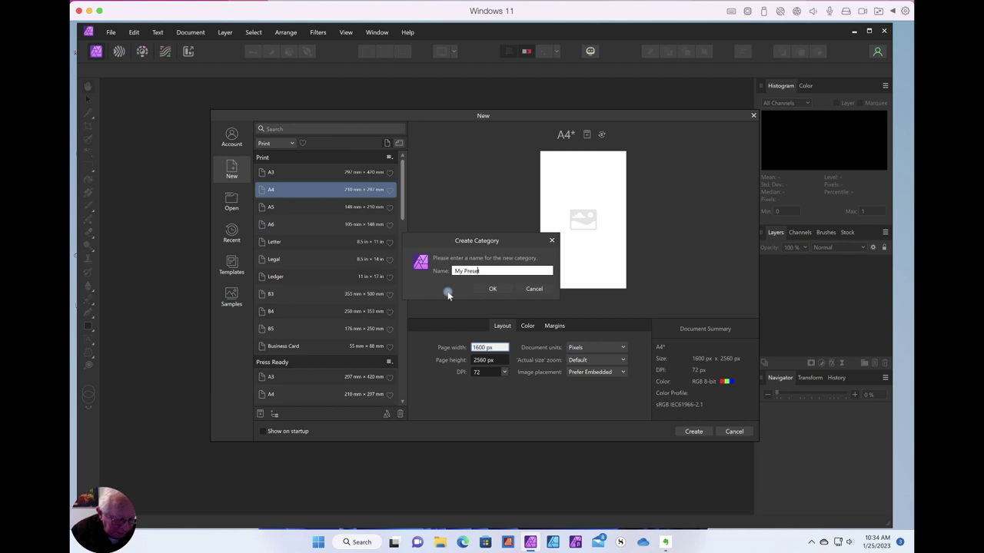
type("s")
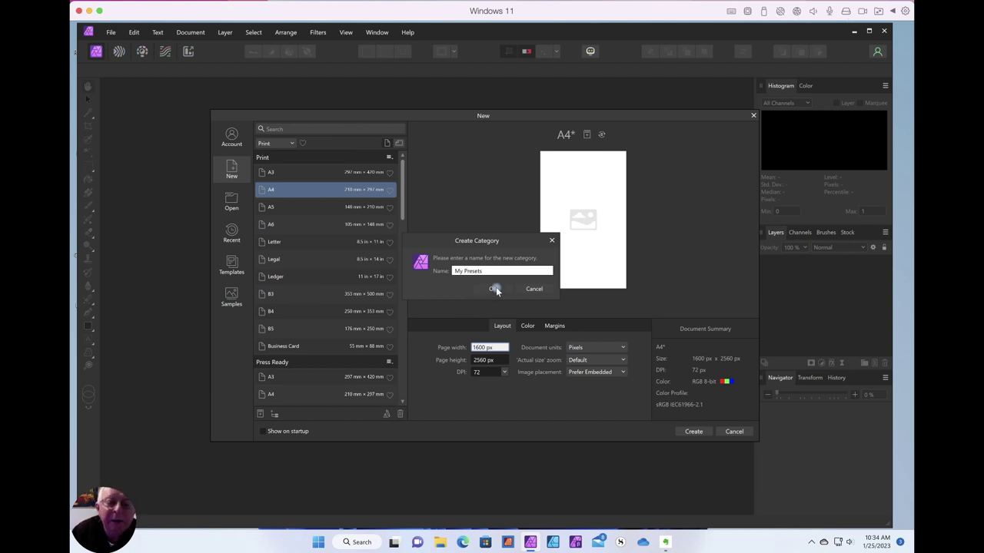
left_click(496, 289)
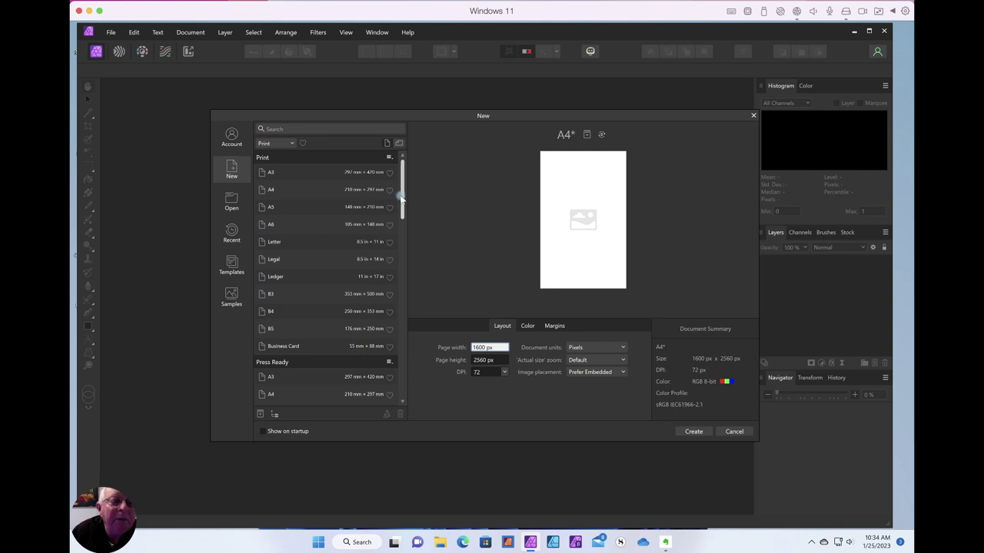
left_click_drag(400, 198, 393, 390)
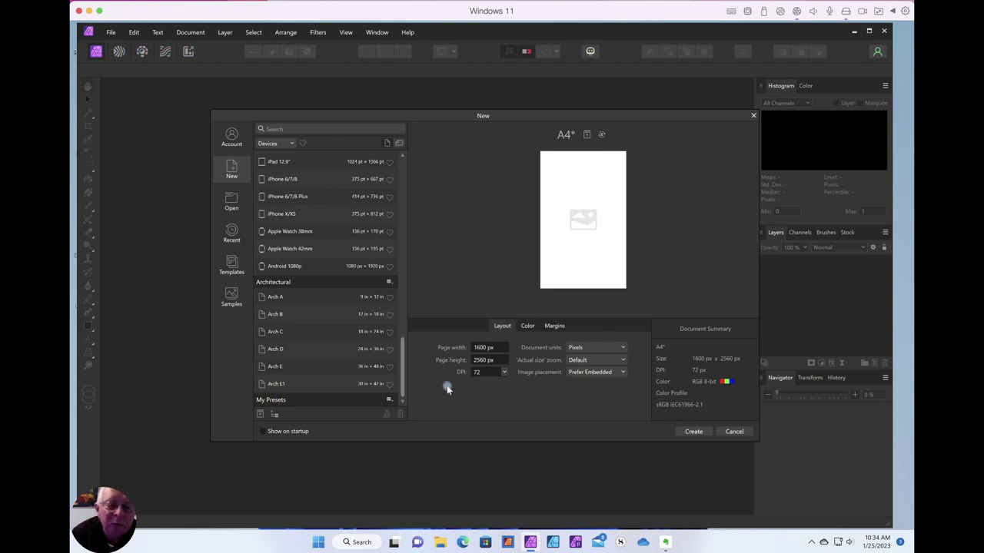
Save a 'KDP Cover' preset under My Presets and select it
left_click(260, 415)
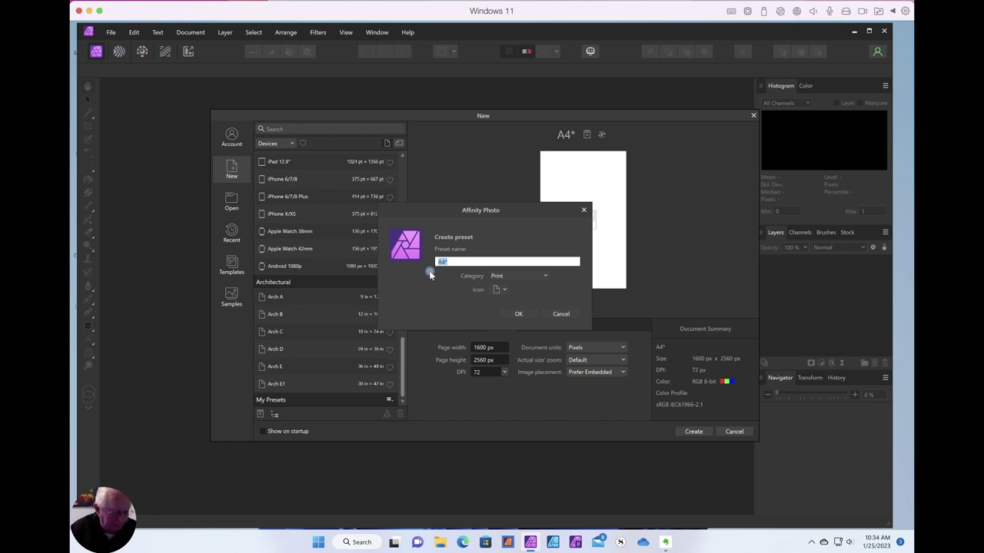
type("KDP")
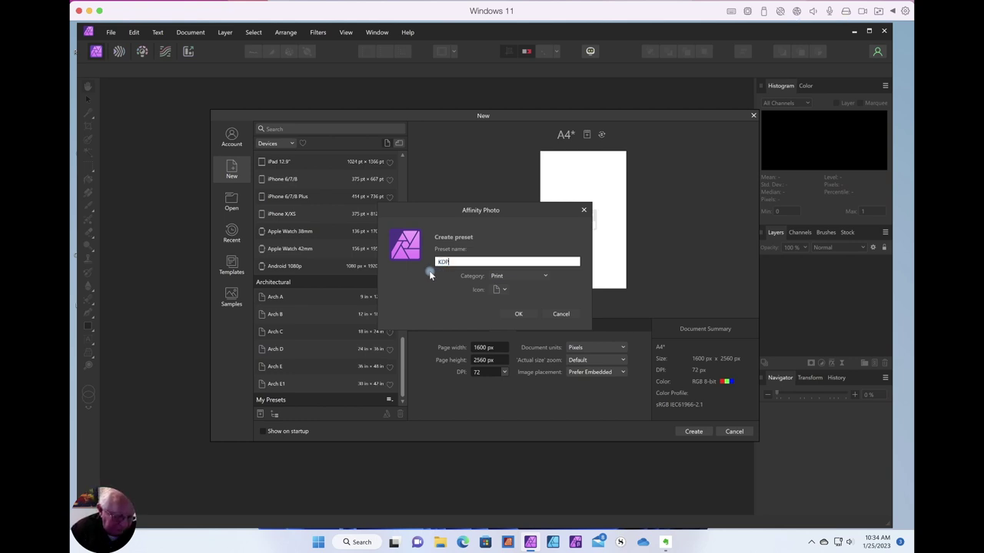
type(" Cover")
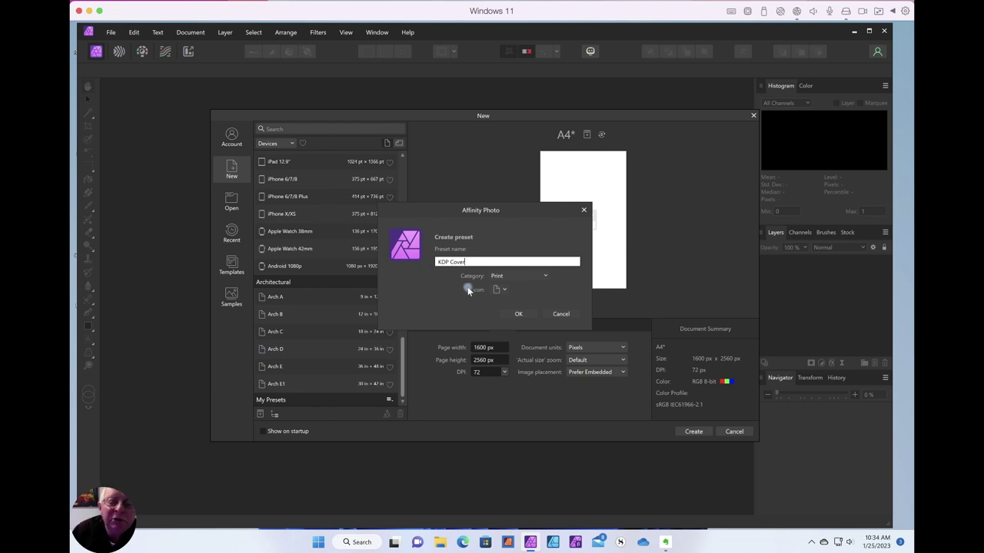
left_click(544, 278)
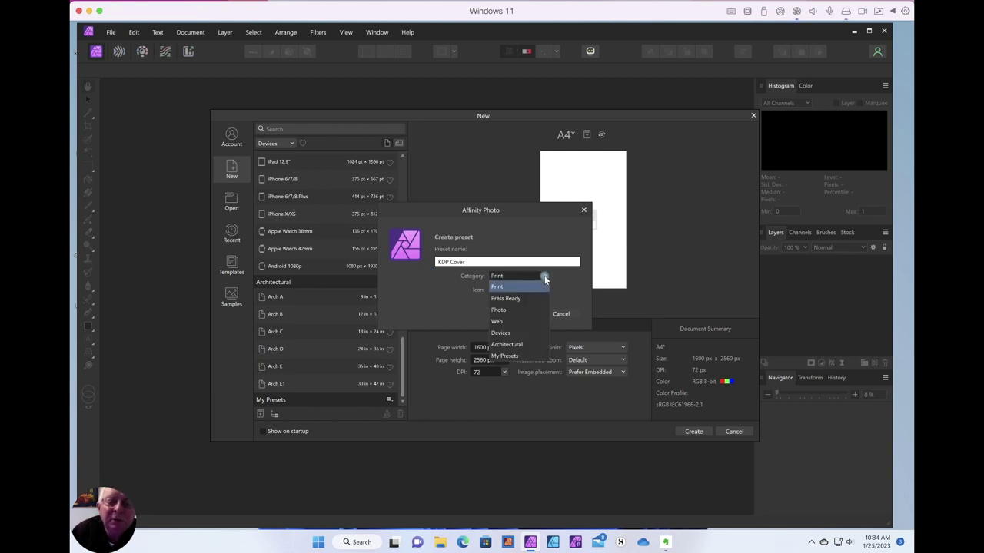
left_click(512, 355)
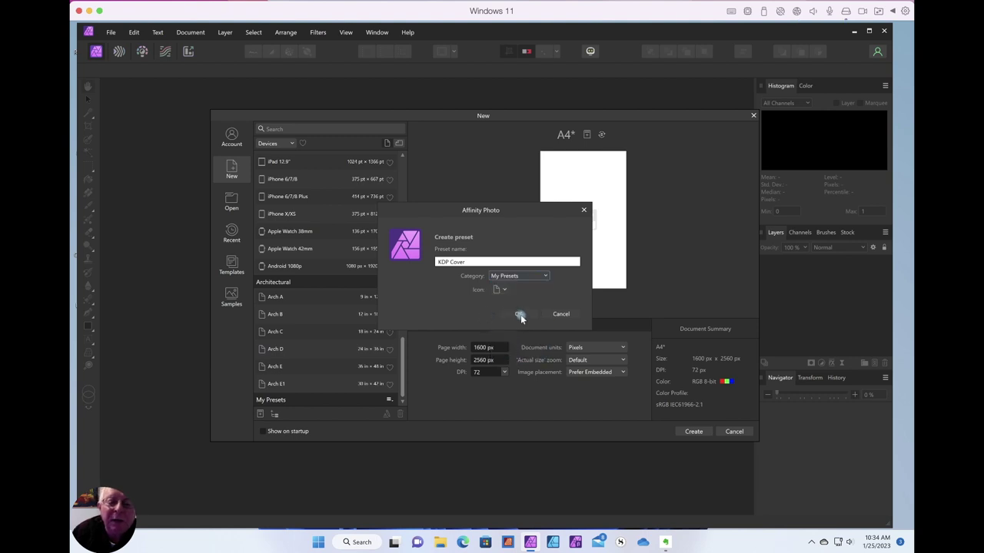
left_click(519, 315)
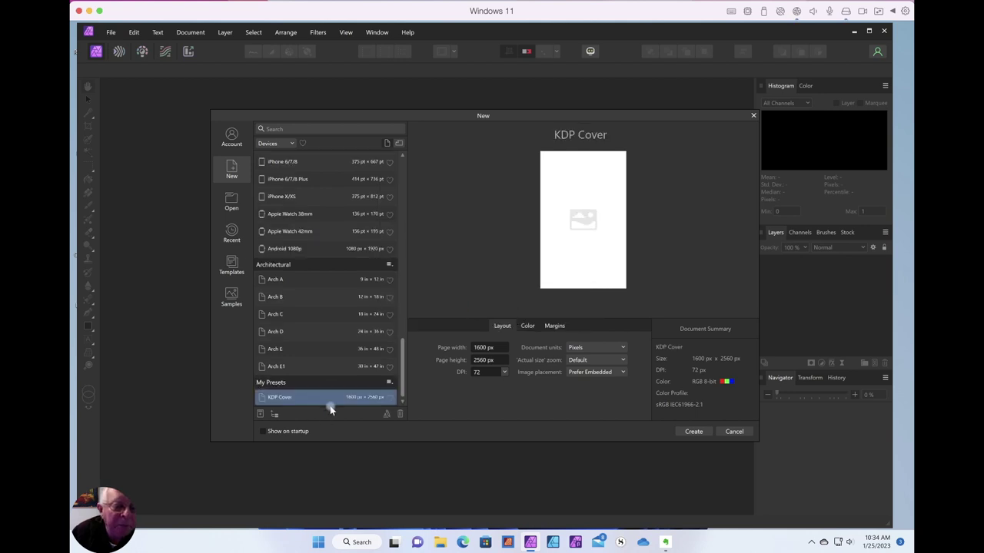
left_click(299, 398)
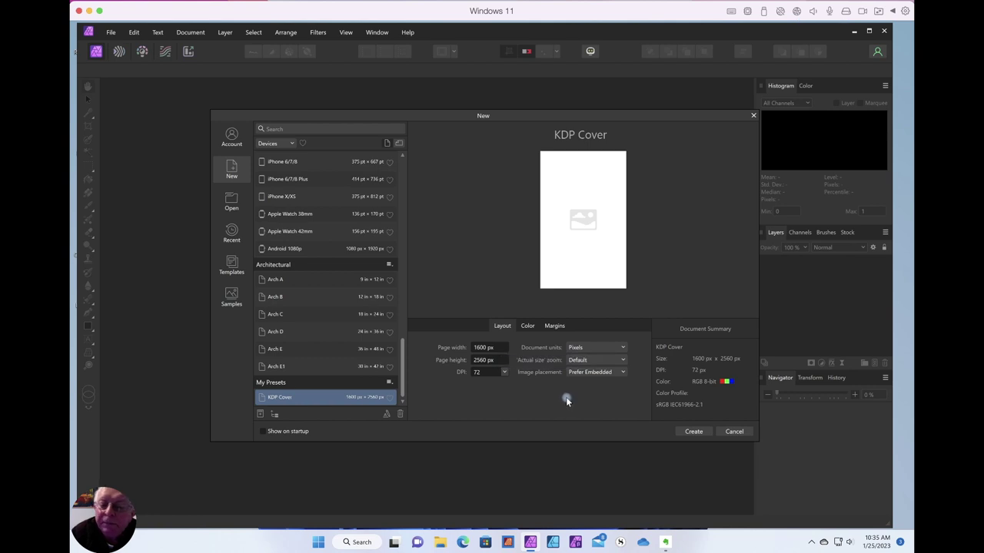
Create the 1600 × 2560 px document from the KDP Cover preset and pan the blank page
left_click(694, 433)
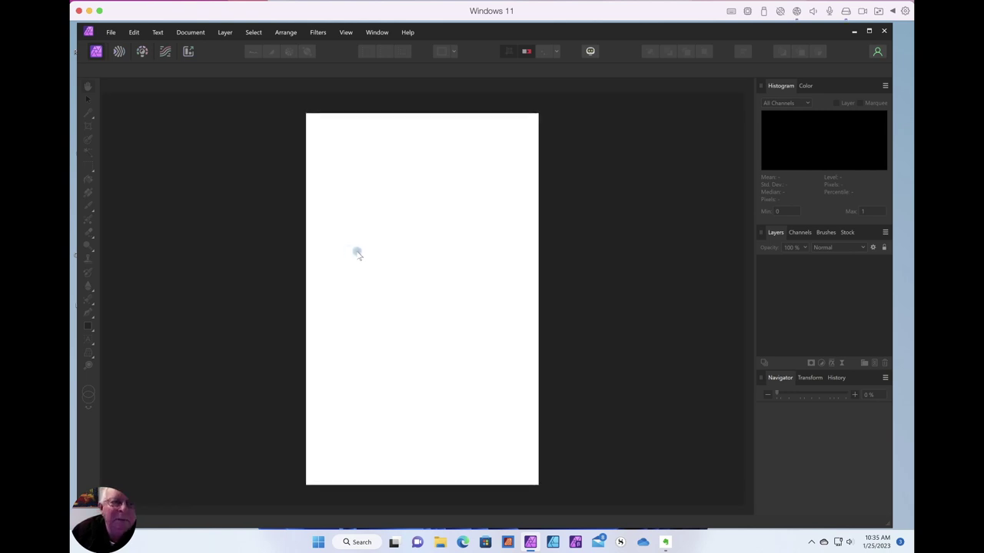
left_click_drag(428, 242, 355, 242)
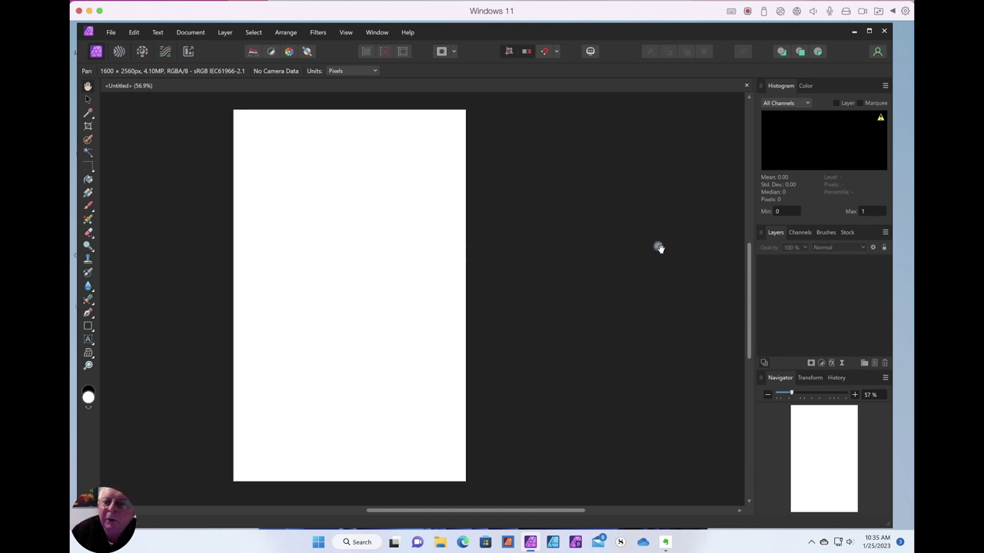
Place a Manhattan stock street photo with yellow taxis as the page's Image layer
left_click(846, 232)
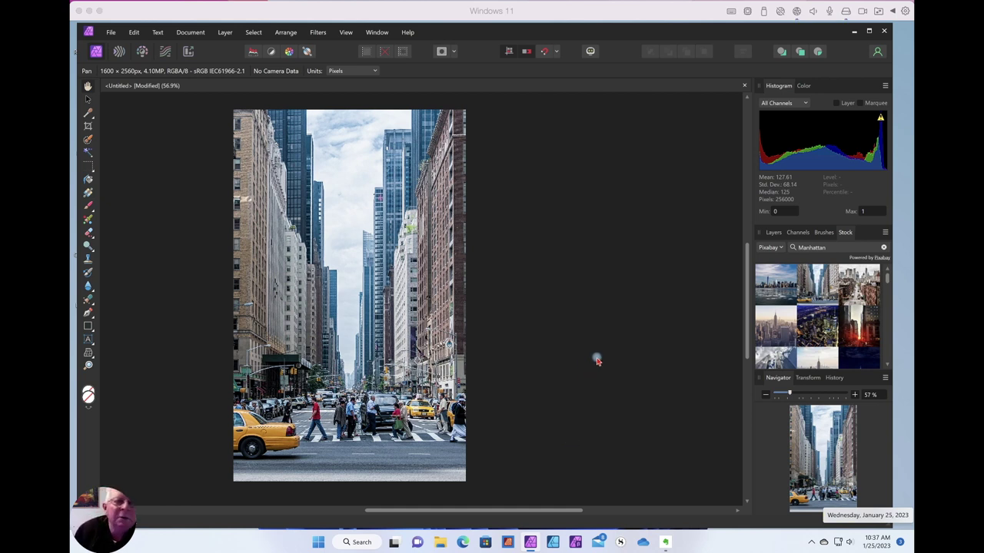
left_click(773, 234)
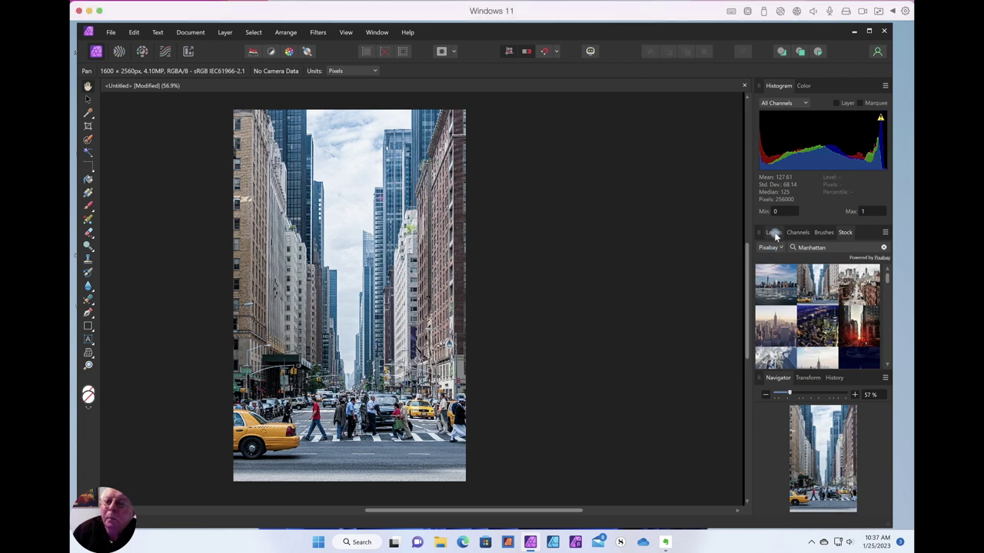
left_click(774, 234)
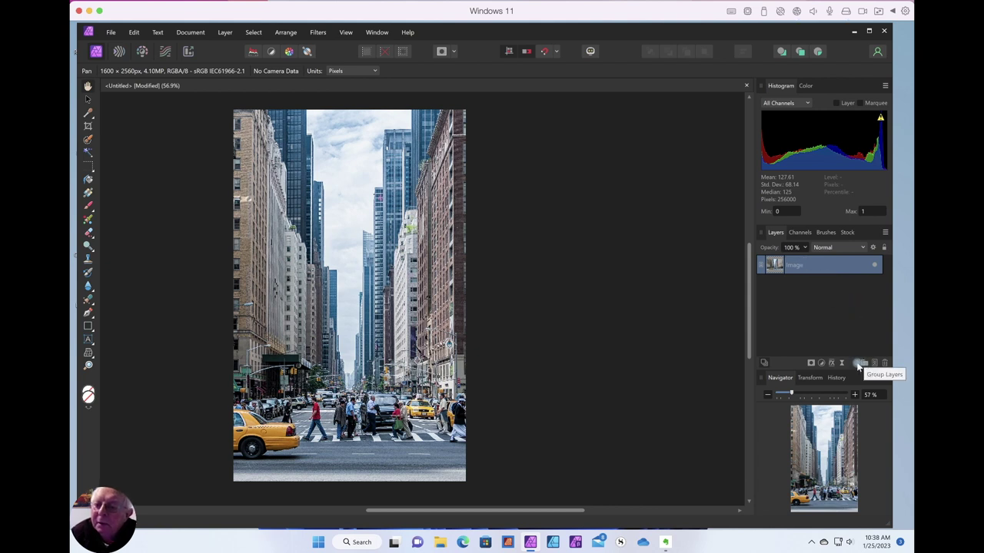
right_click(814, 274)
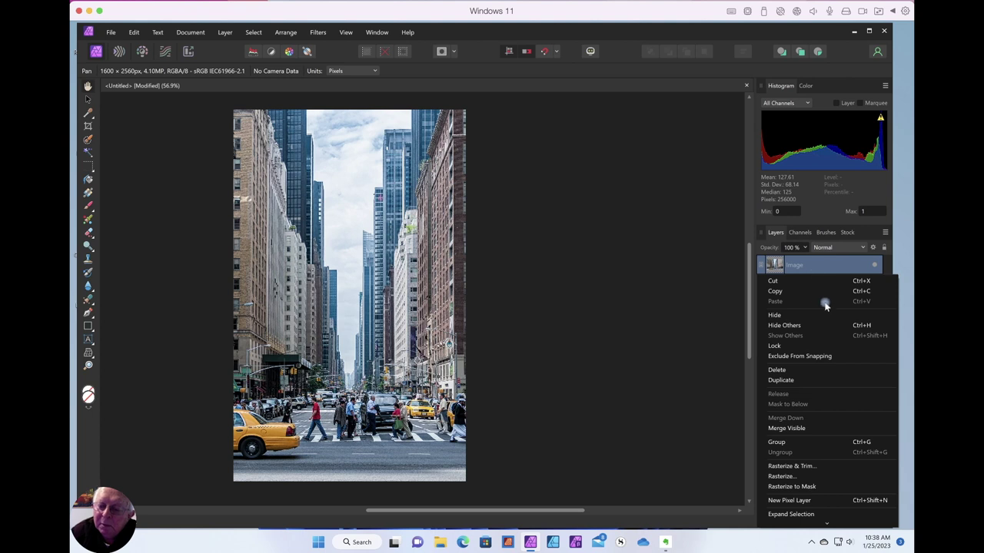
left_click(677, 290)
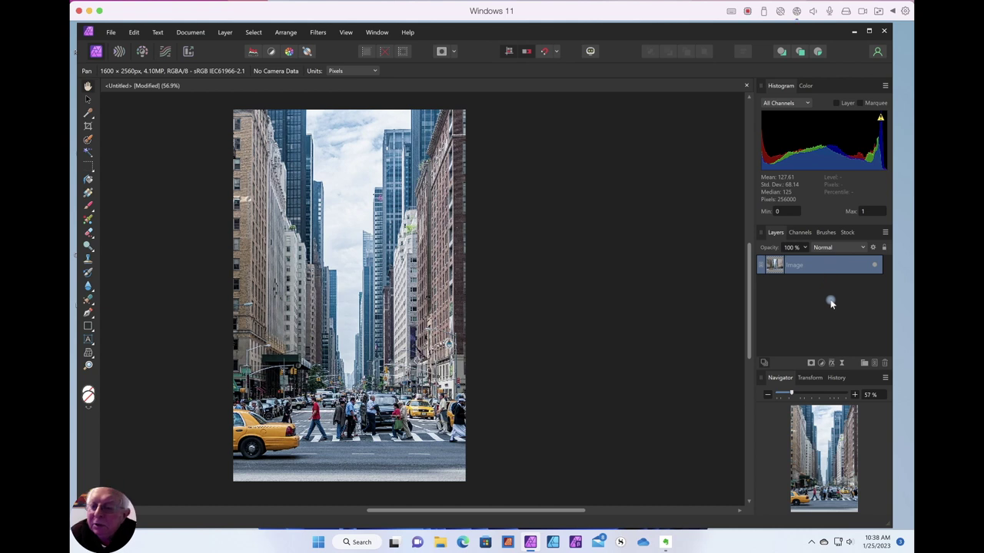
Add a new Pixel layer above the Image layer and set the colour to purple RGB 144, 25, 255
left_click(225, 33)
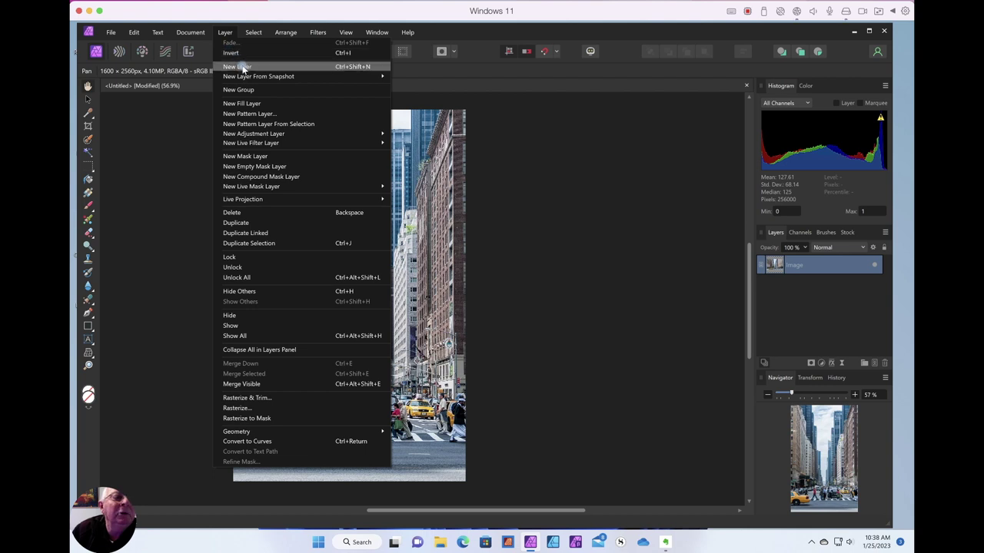
left_click(243, 68)
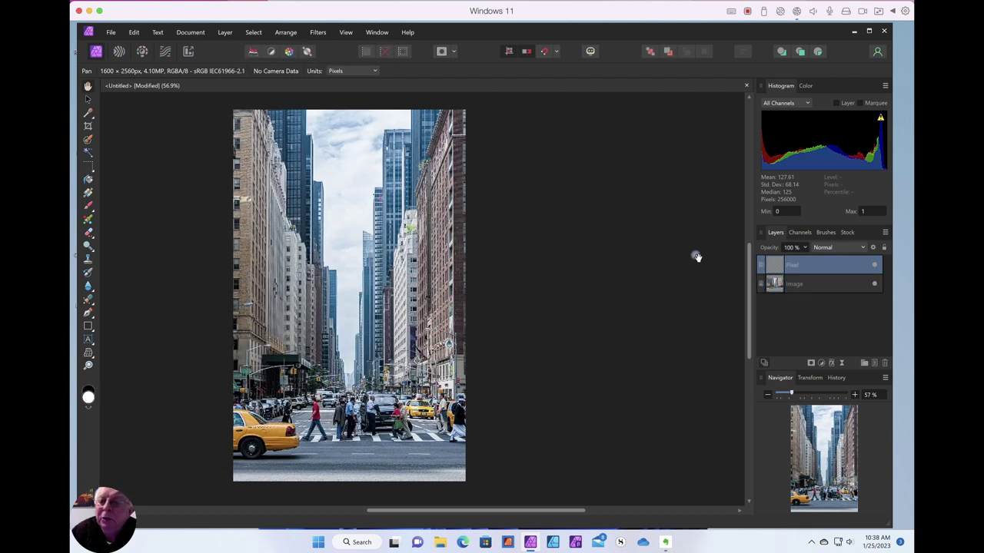
left_click(806, 86)
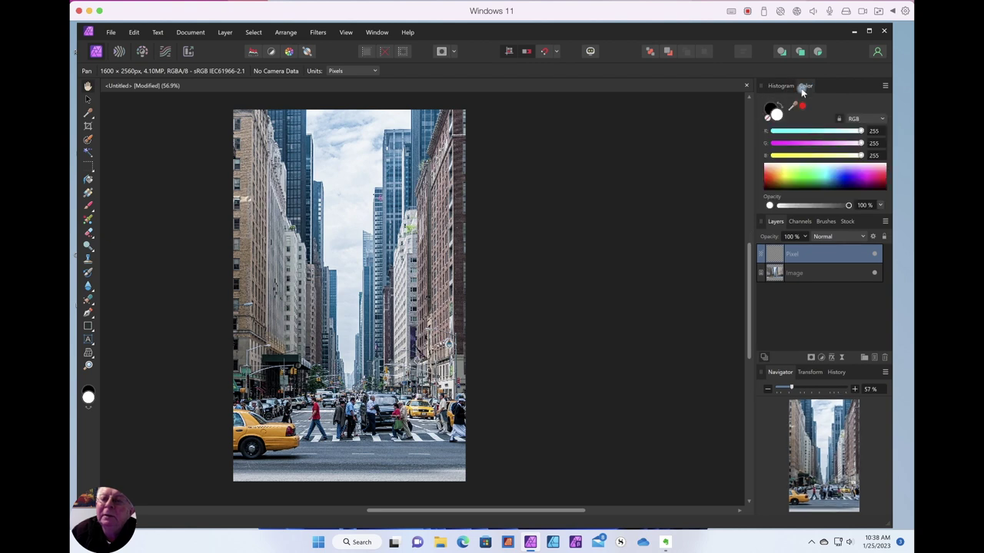
left_click(859, 182)
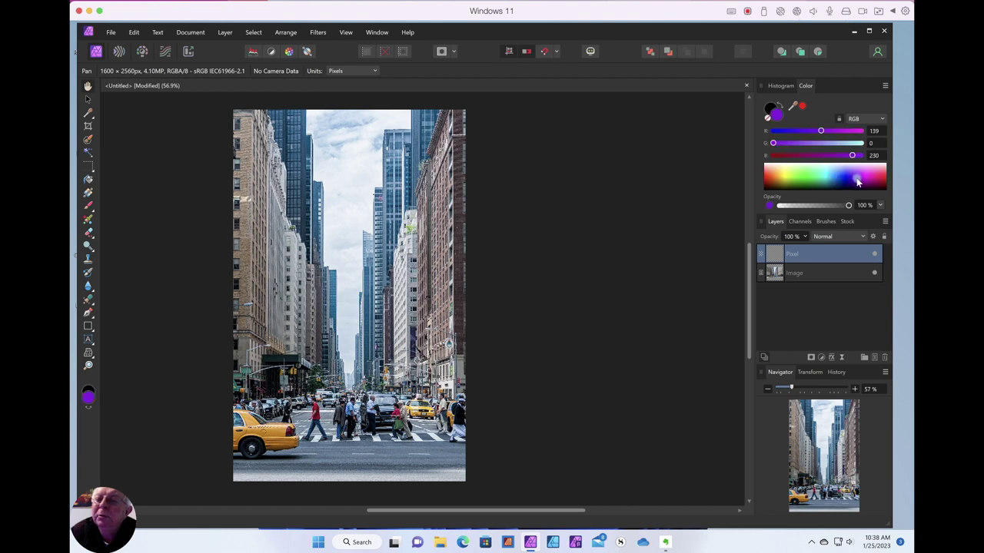
left_click(856, 180)
left_click(855, 179)
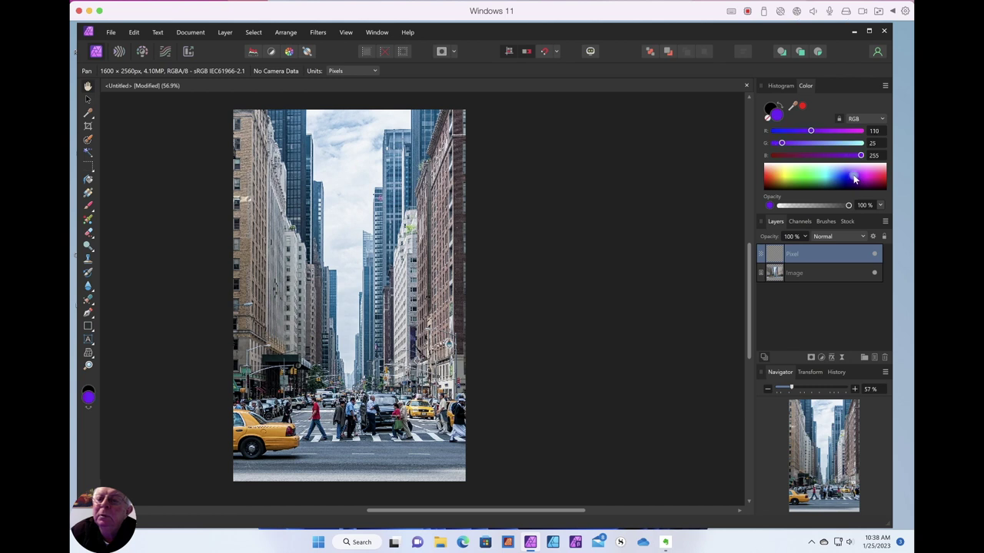
left_click(857, 179)
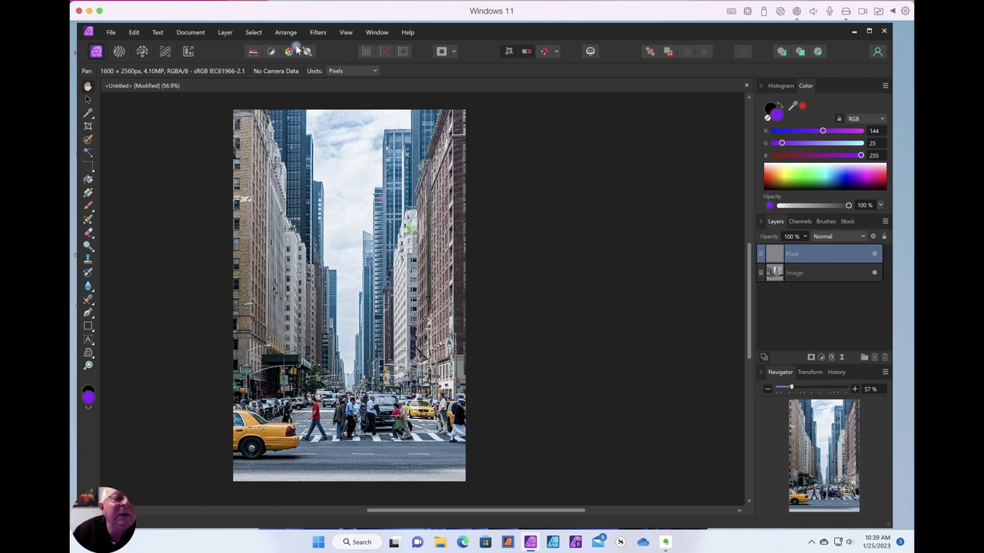
Add a purple Fill layer over the street photo
left_click(224, 33)
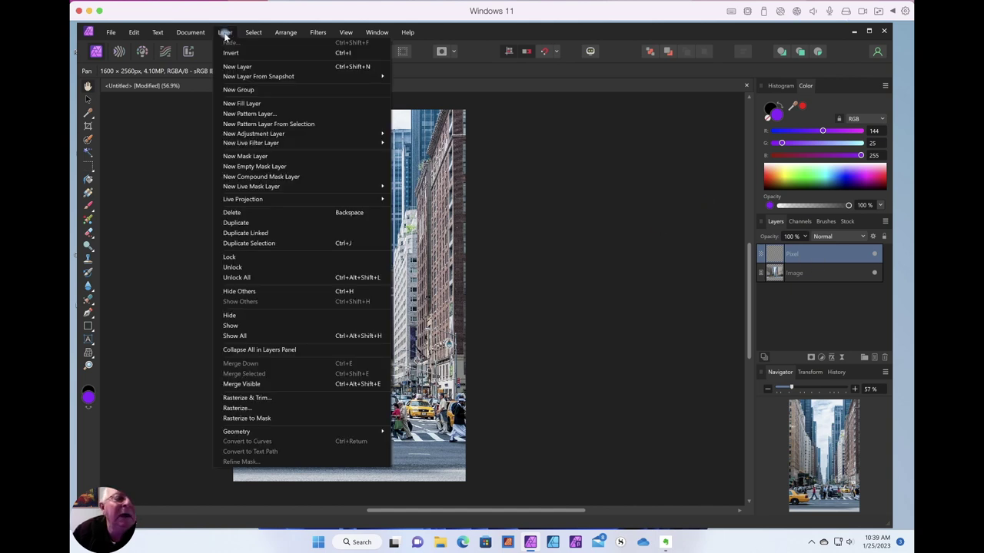
left_click(239, 103)
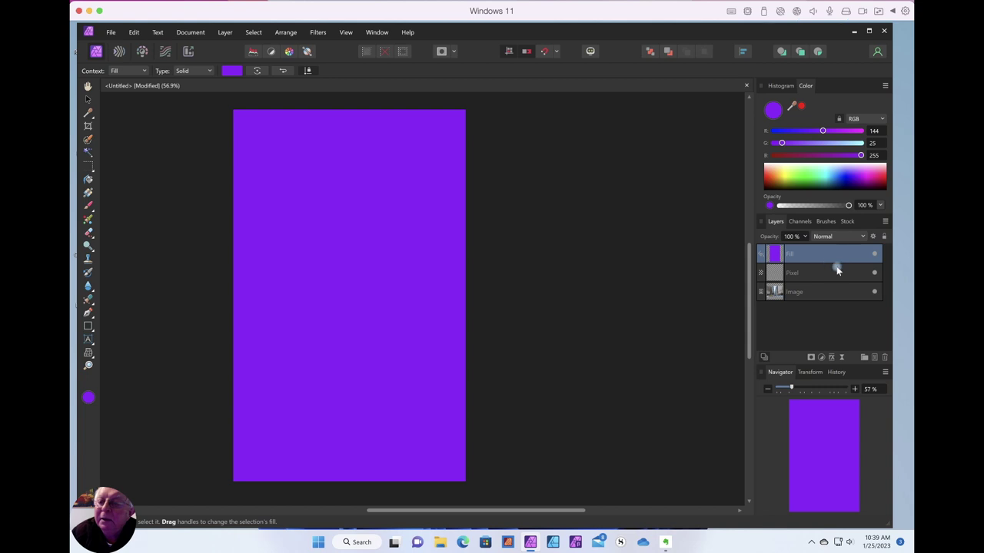
double_click(837, 275)
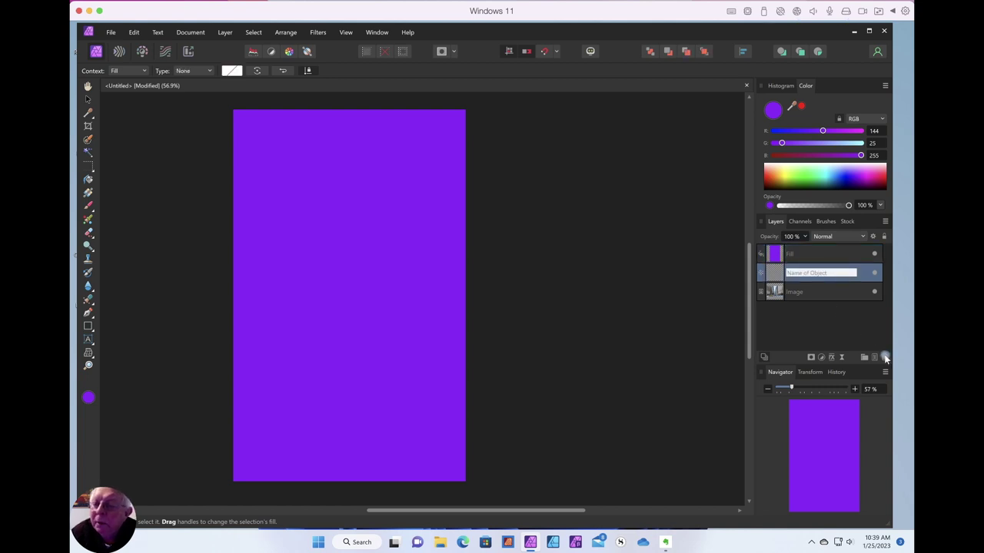
Delete the empty pixel layer and lower the Fill layer's opacity to 98%
left_click(885, 358)
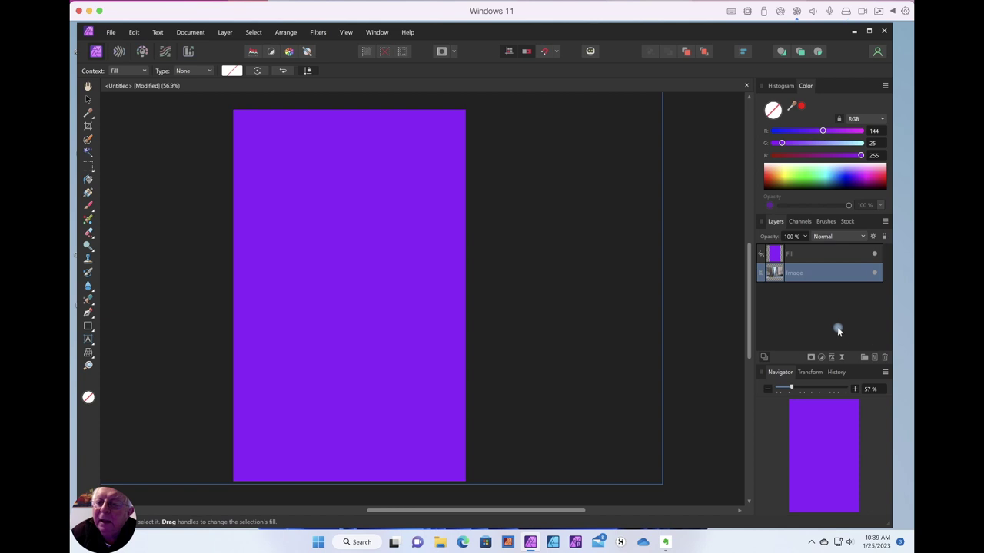
left_click(810, 259)
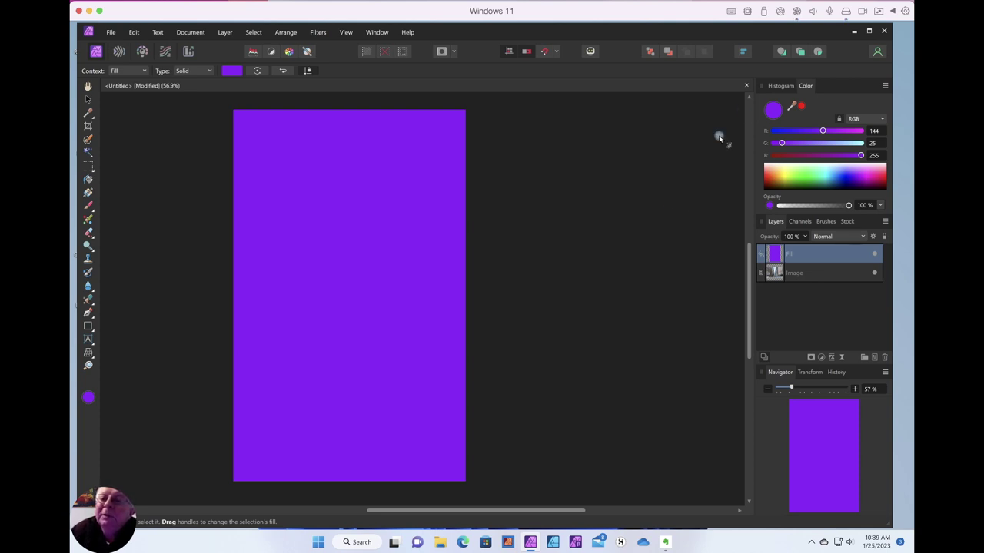
scroll(787, 235, "down", 2)
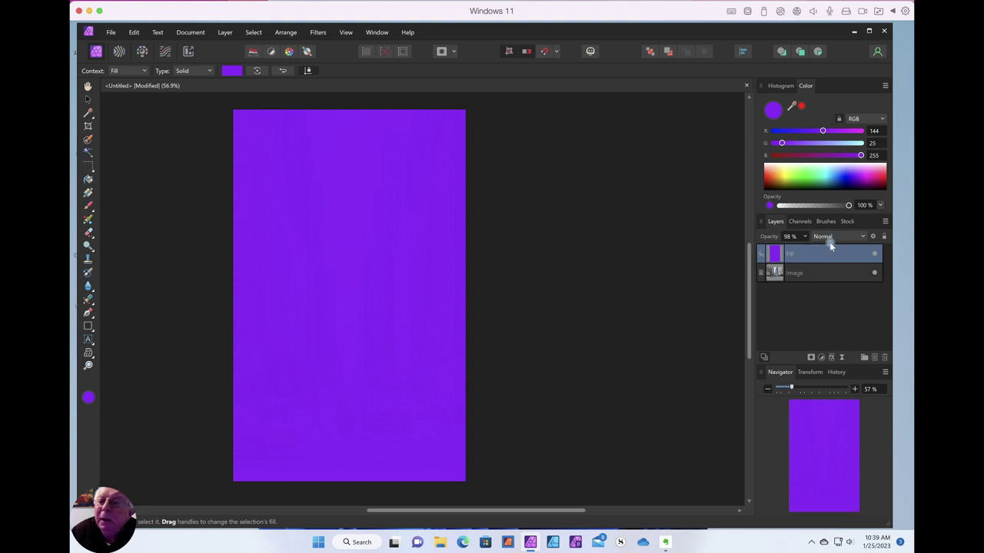
Set the purple Fill layer's blend mode to Overlay so the photo shows through
scroll(829, 238, "down", 4)
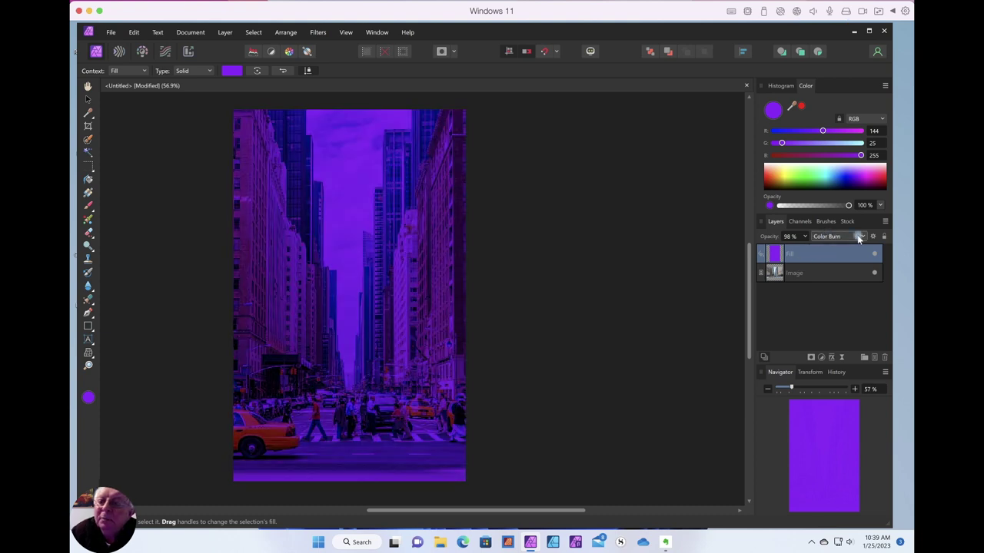
left_click(862, 238)
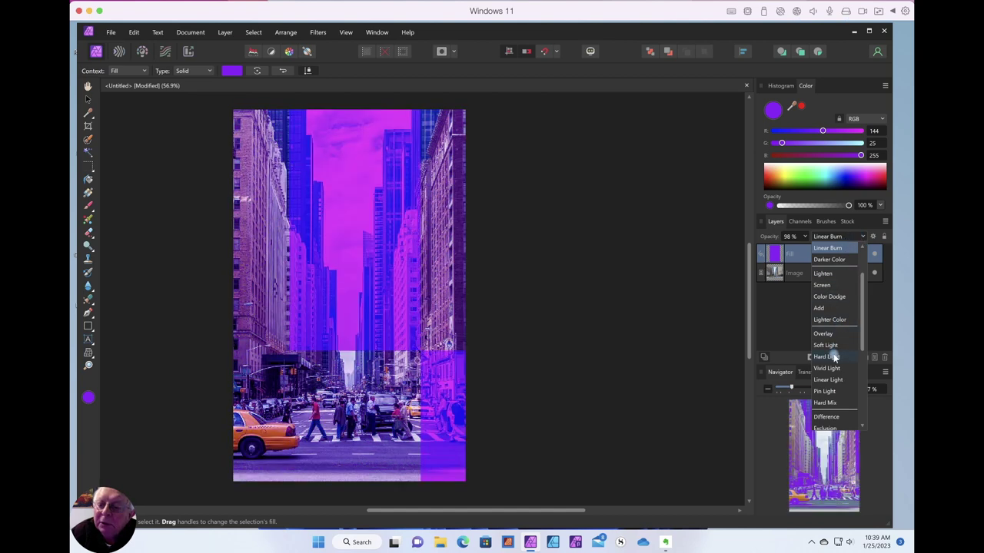
scroll(833, 352, "down", 3)
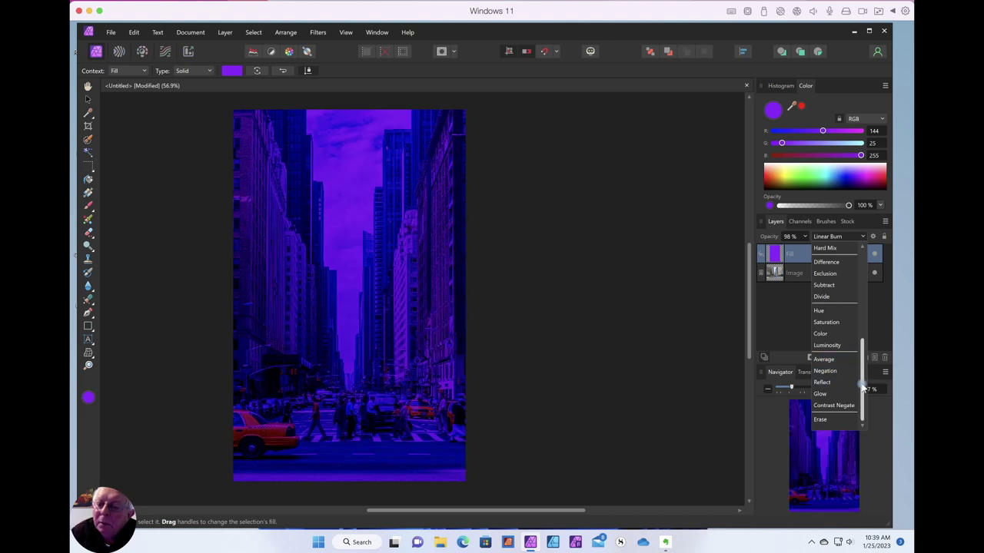
left_click_drag(864, 389, 861, 338)
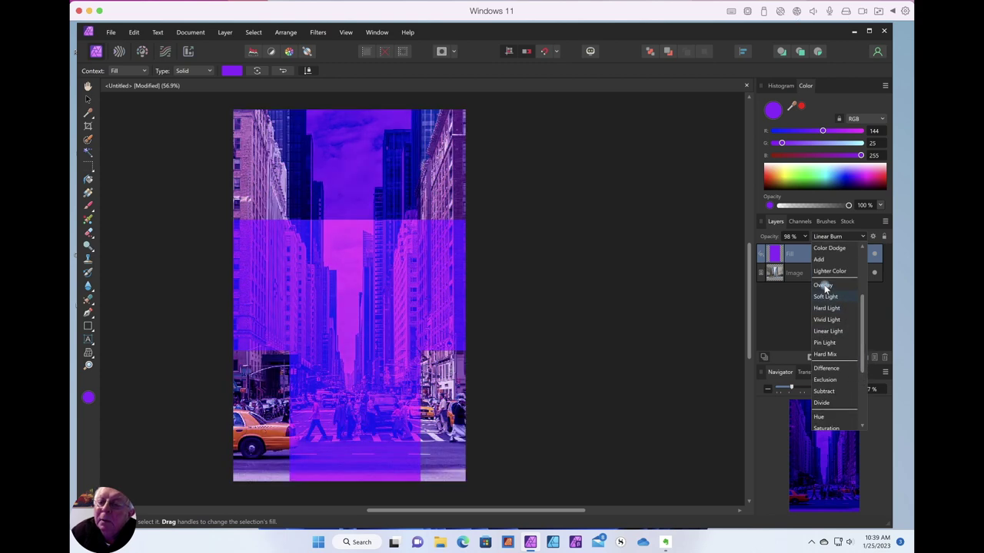
left_click(823, 285)
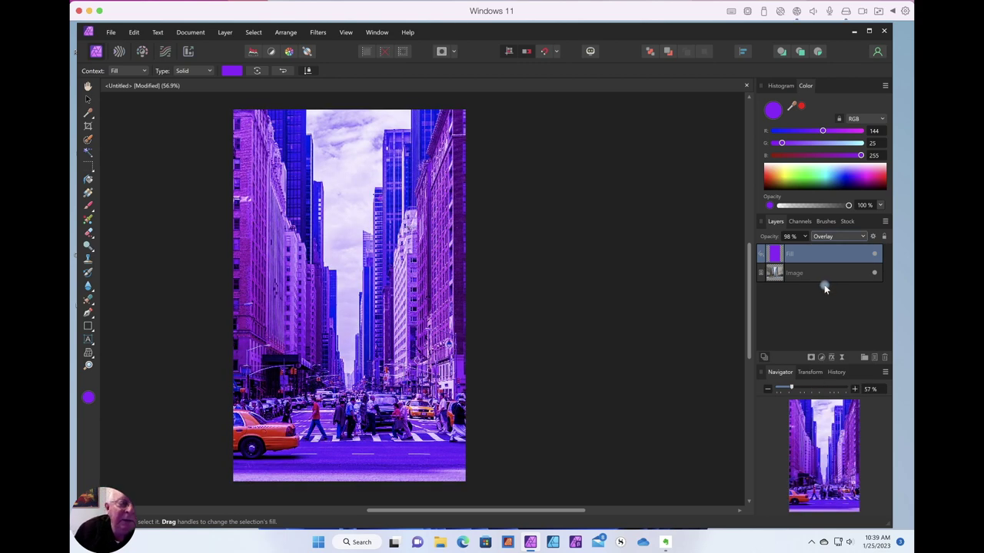
left_click(88, 100)
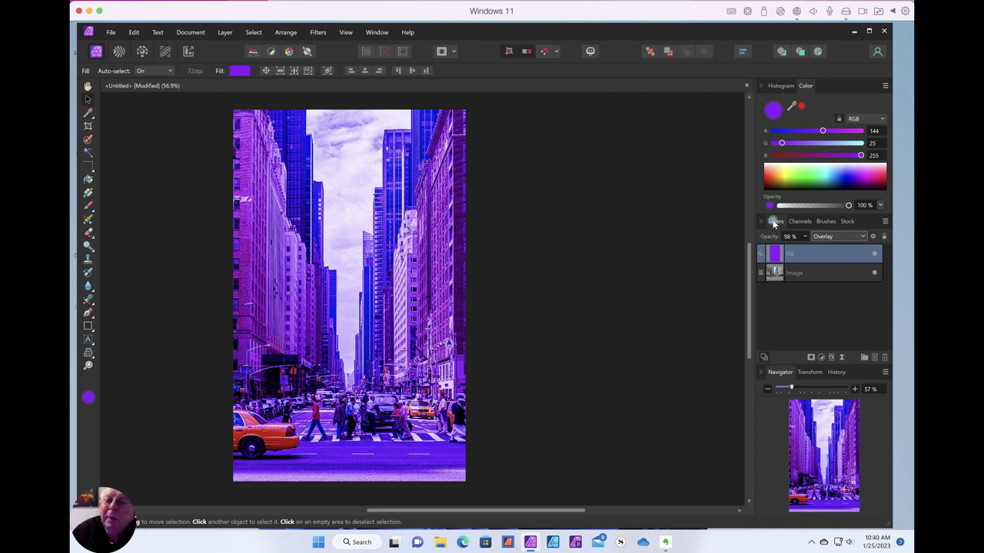
Nudge the Manhattan street photo about 25 px lower, then reselect the Fill layer
double_click(804, 254)
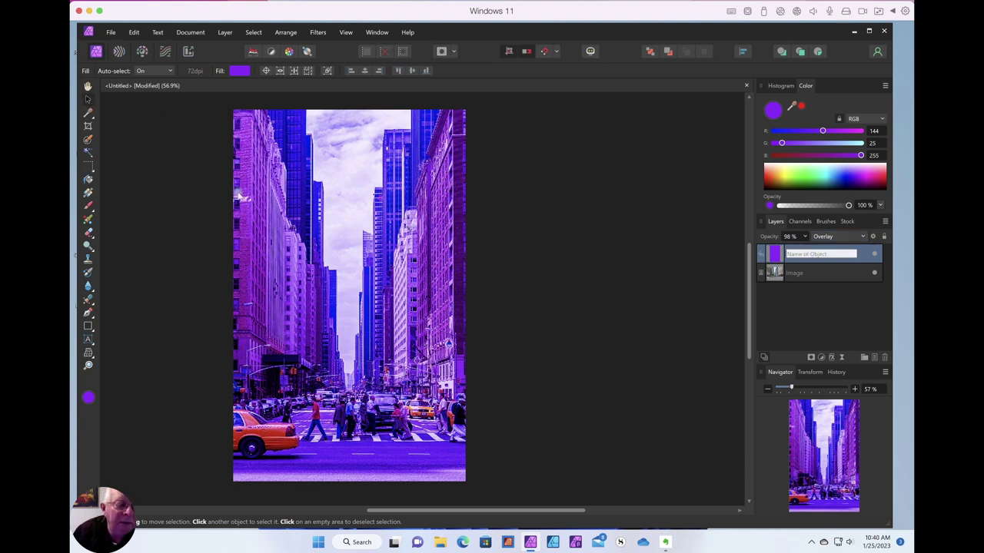
left_click(358, 225)
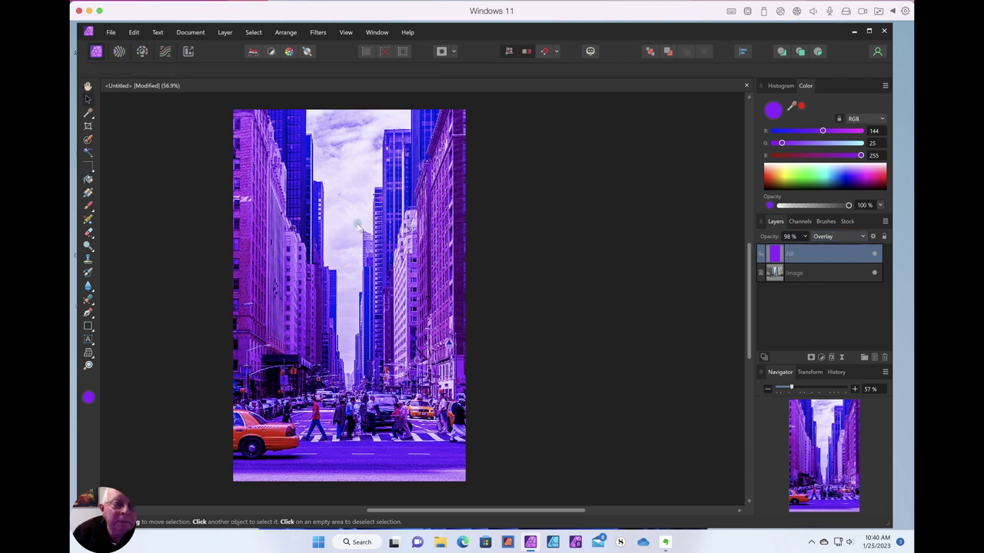
mouse_move(358, 229)
left_mouse_down()
mouse_move(366, 250)
mouse_move(363, 239)
left_mouse_up()
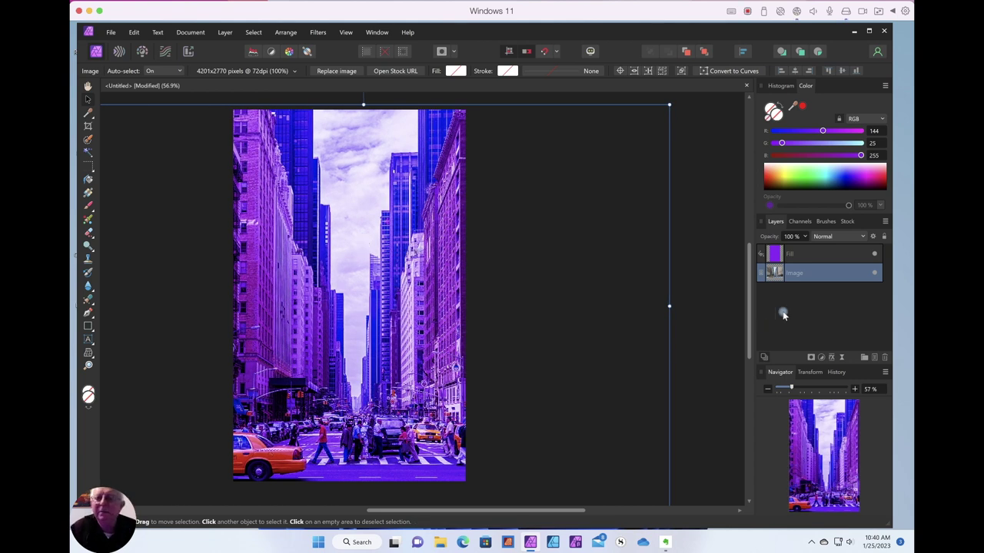
left_click(806, 255)
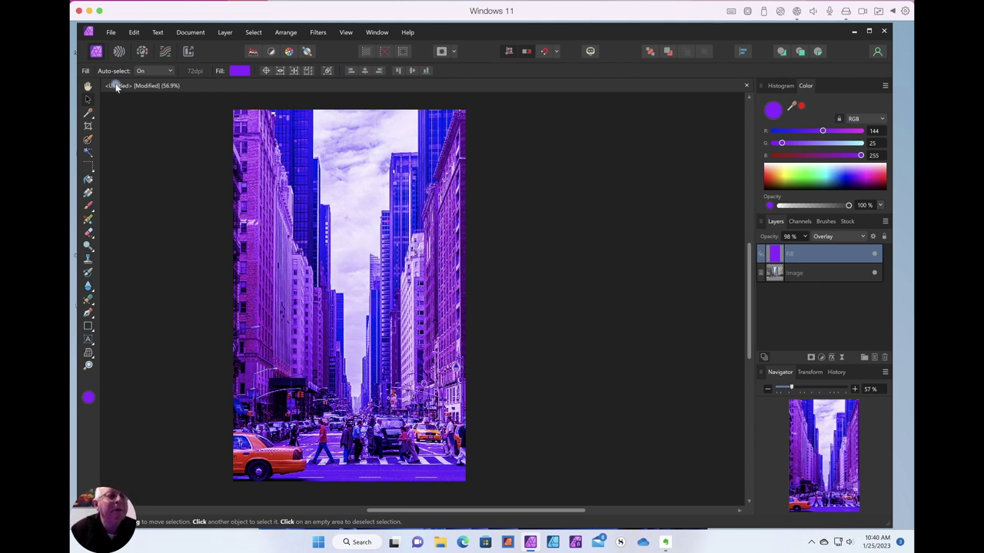
Save the cover as 'KDP Cover Windows' in the Dropbox > Affinity Photo folder
left_click(112, 33)
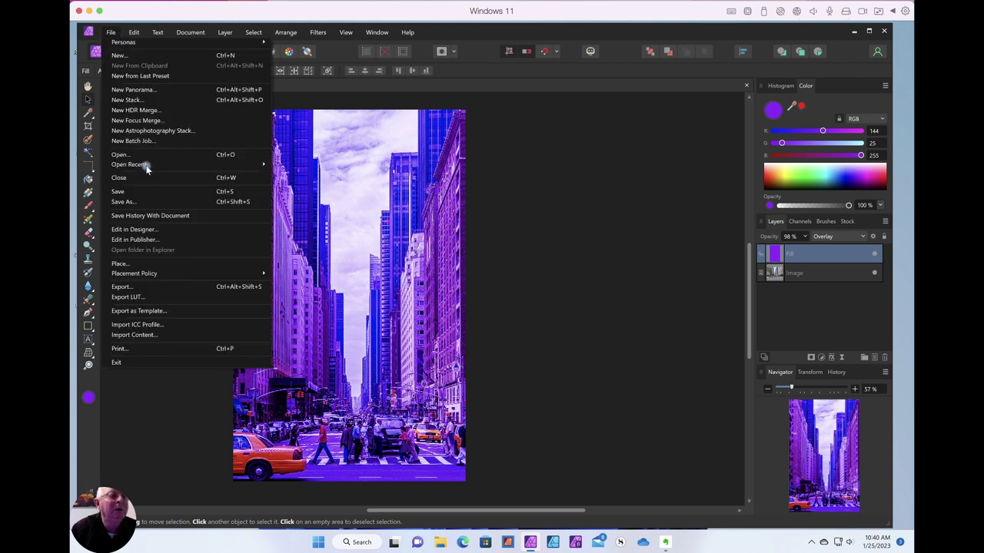
left_click(146, 201)
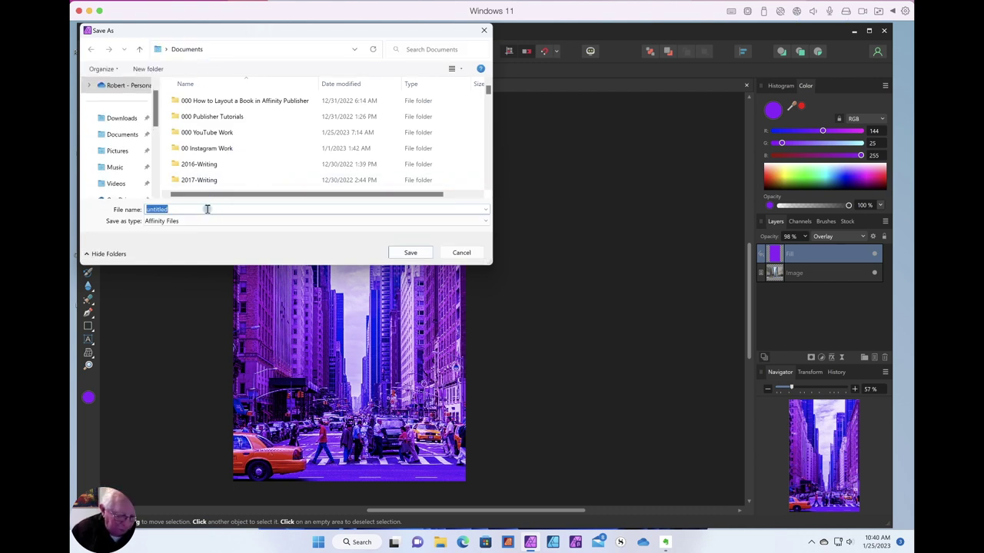
type("KDP")
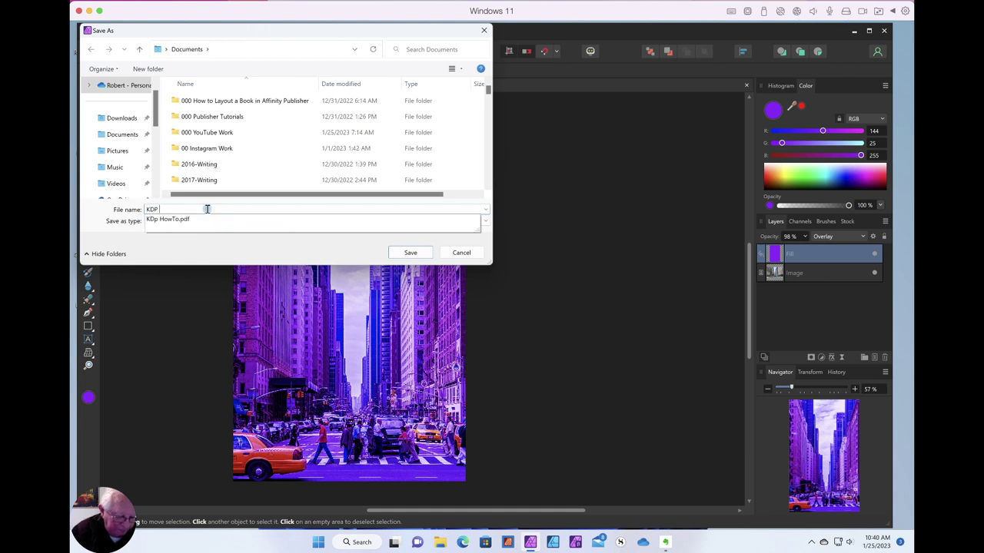
type(" Cover Windows")
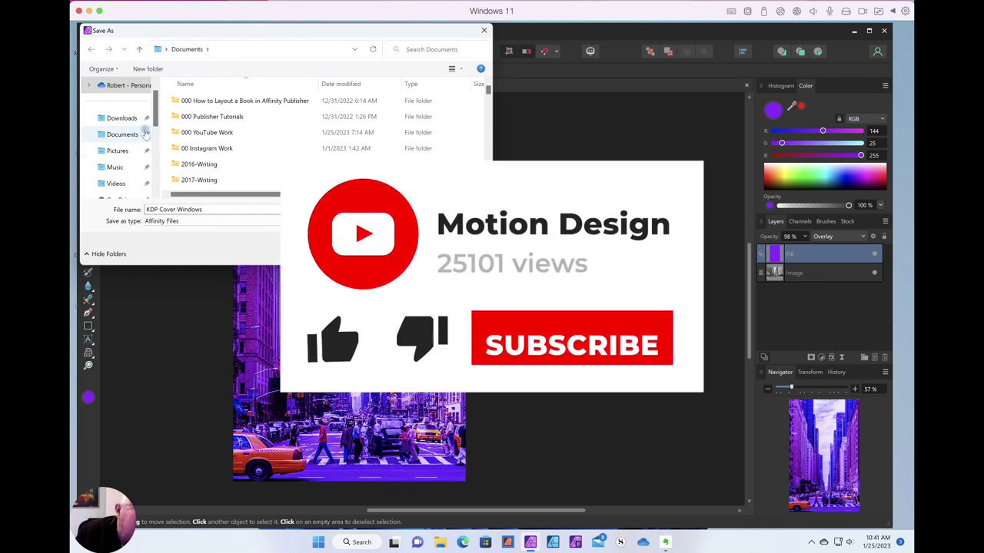
scroll(150, 132, "down", 1)
scroll(146, 143, "down", 3)
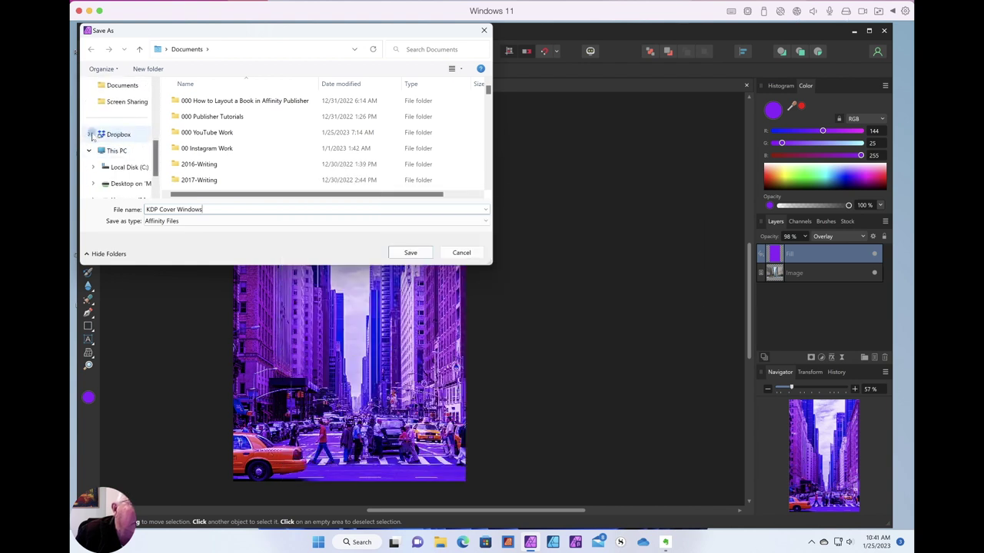
left_click(91, 134)
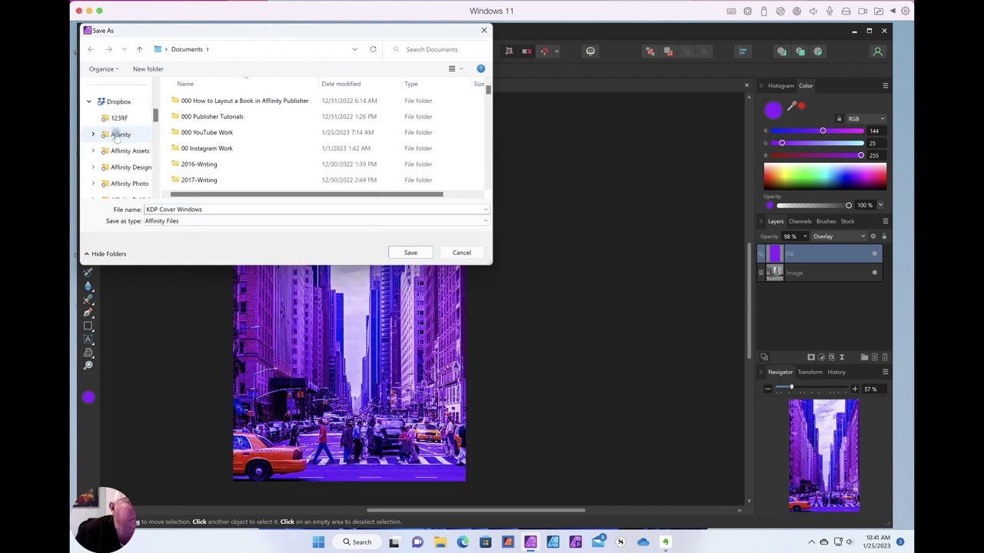
left_click(132, 183)
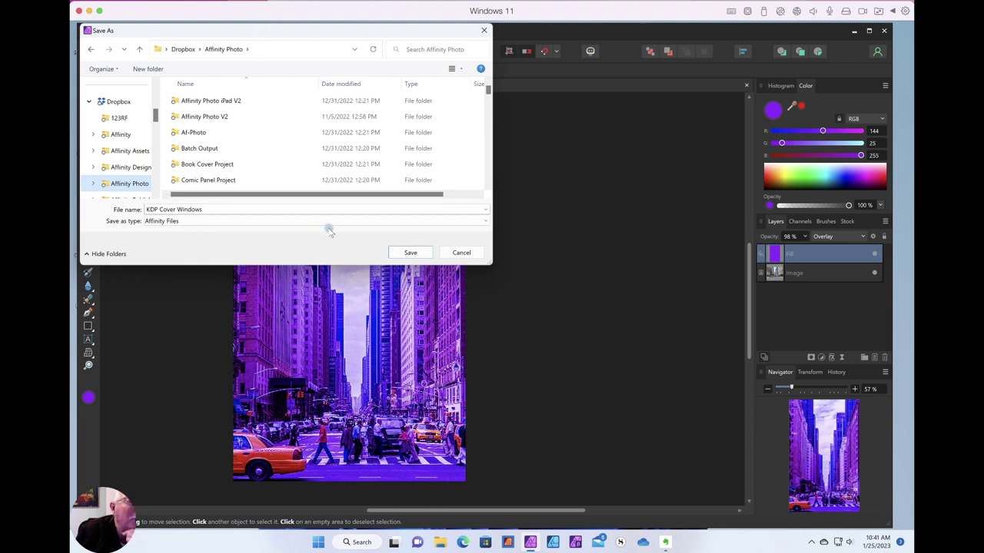
left_click(410, 253)
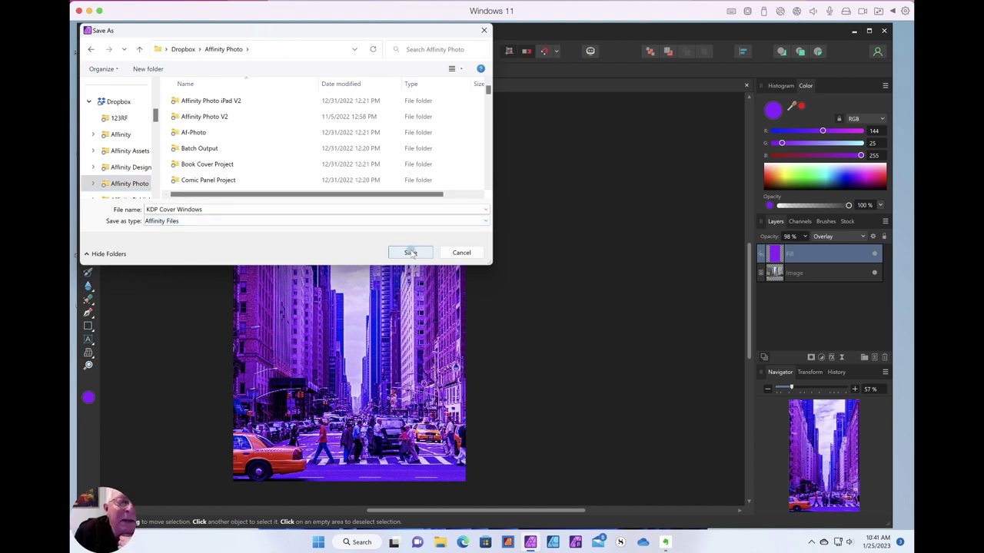